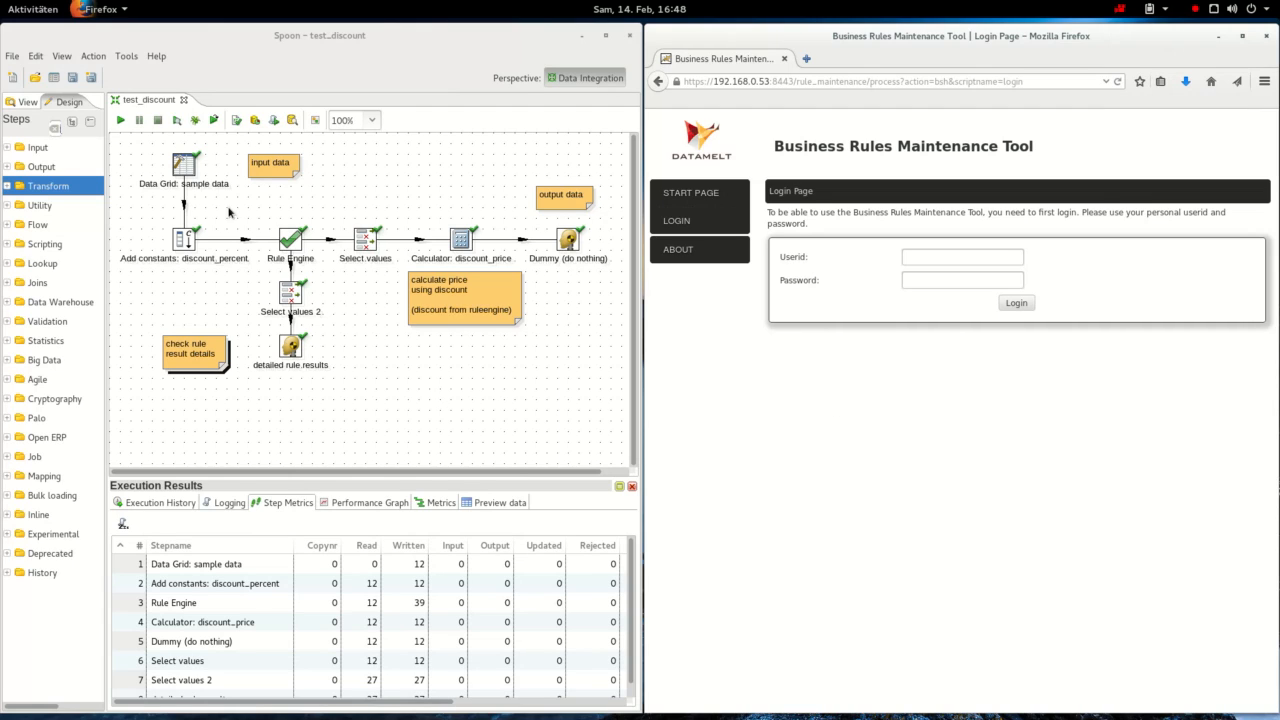
- Inspect the sample rows in the Data Grid step and close its dialog without changes, reviewing the transformation's flow
double_click(184, 171)
left_click(92, 259)
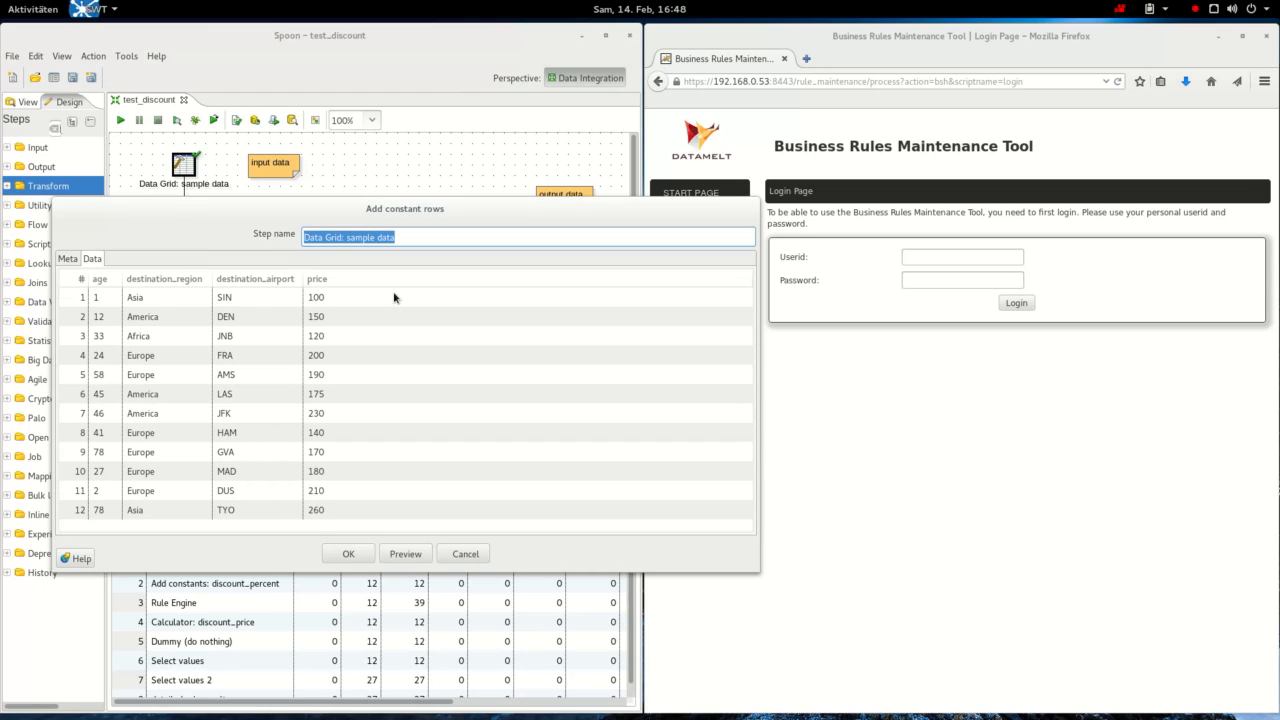
left_click(465, 553)
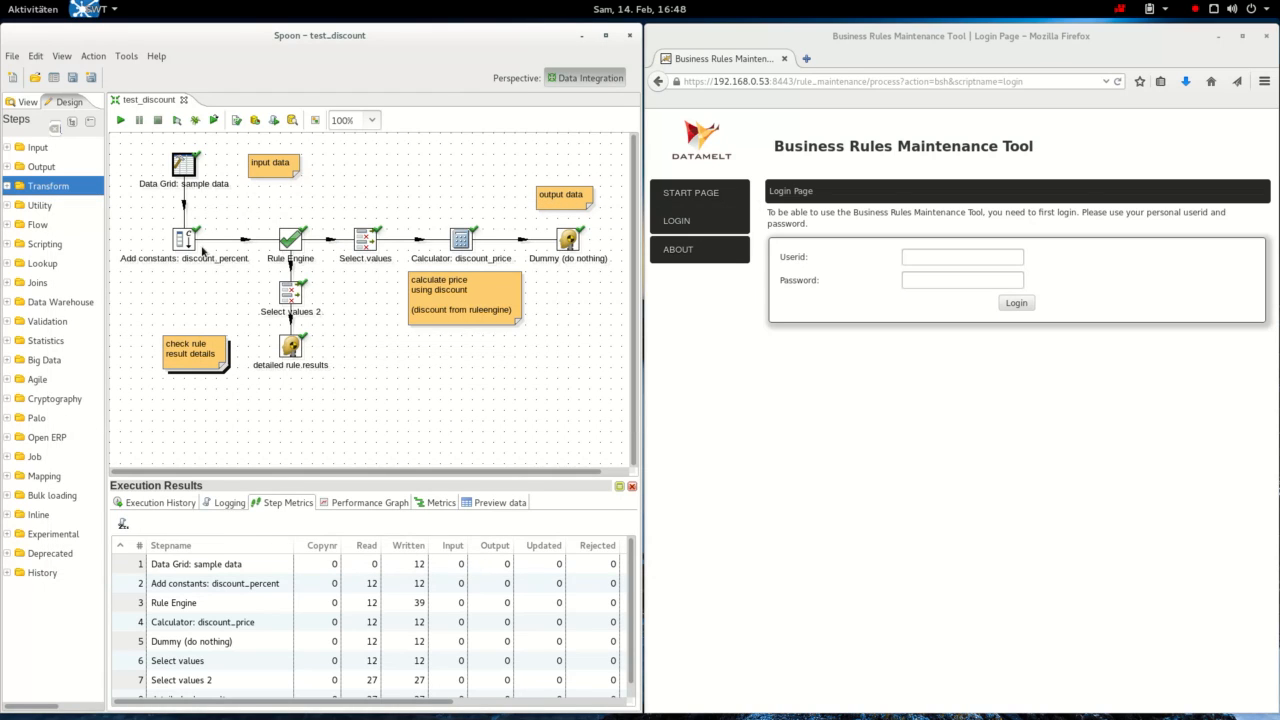
mouse_move(297, 248)
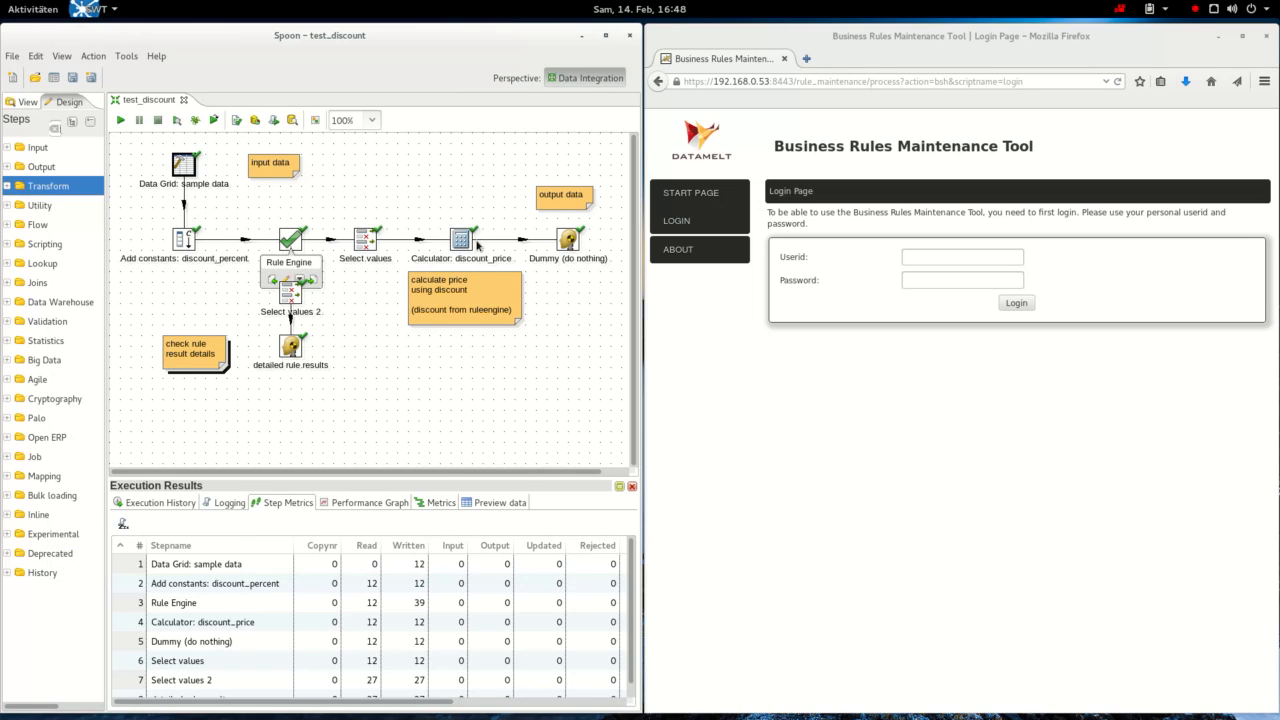
mouse_move(478, 244)
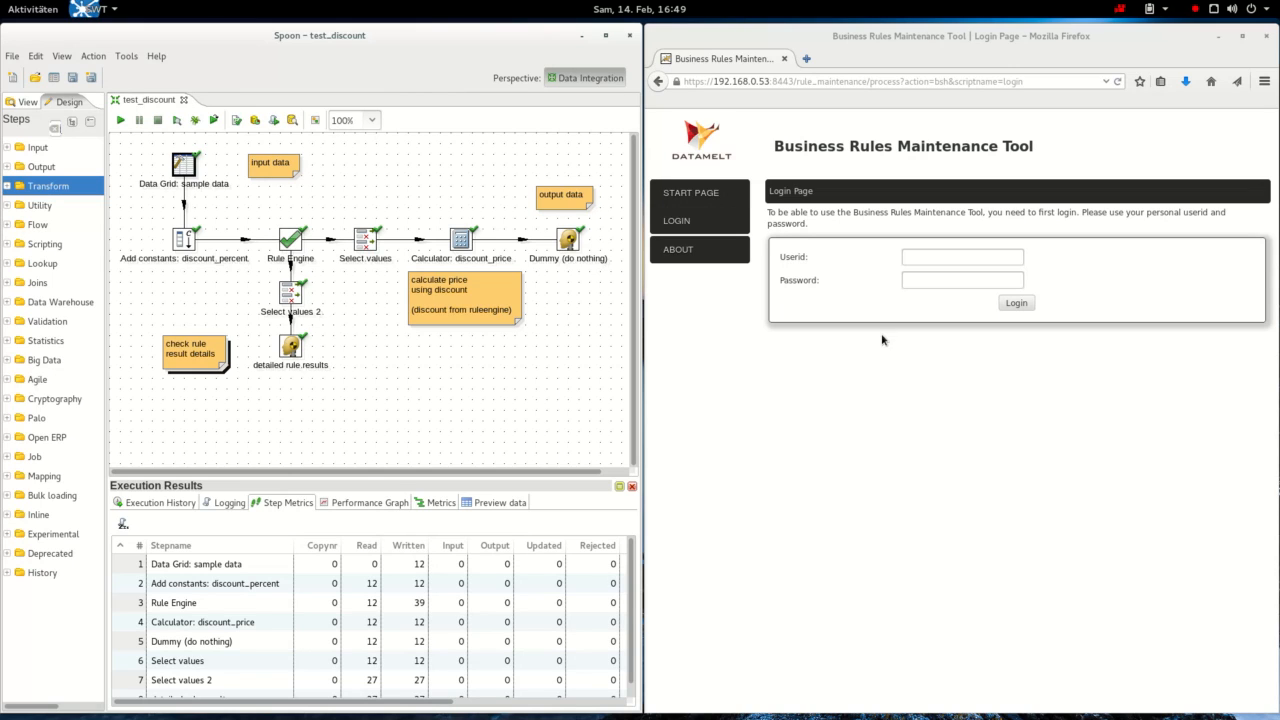
- Log in to the Business Rules Maintenance Tool in Firefox with the user ID and password
left_click(928, 259)
left_click(928, 259)
left_click(930, 300)
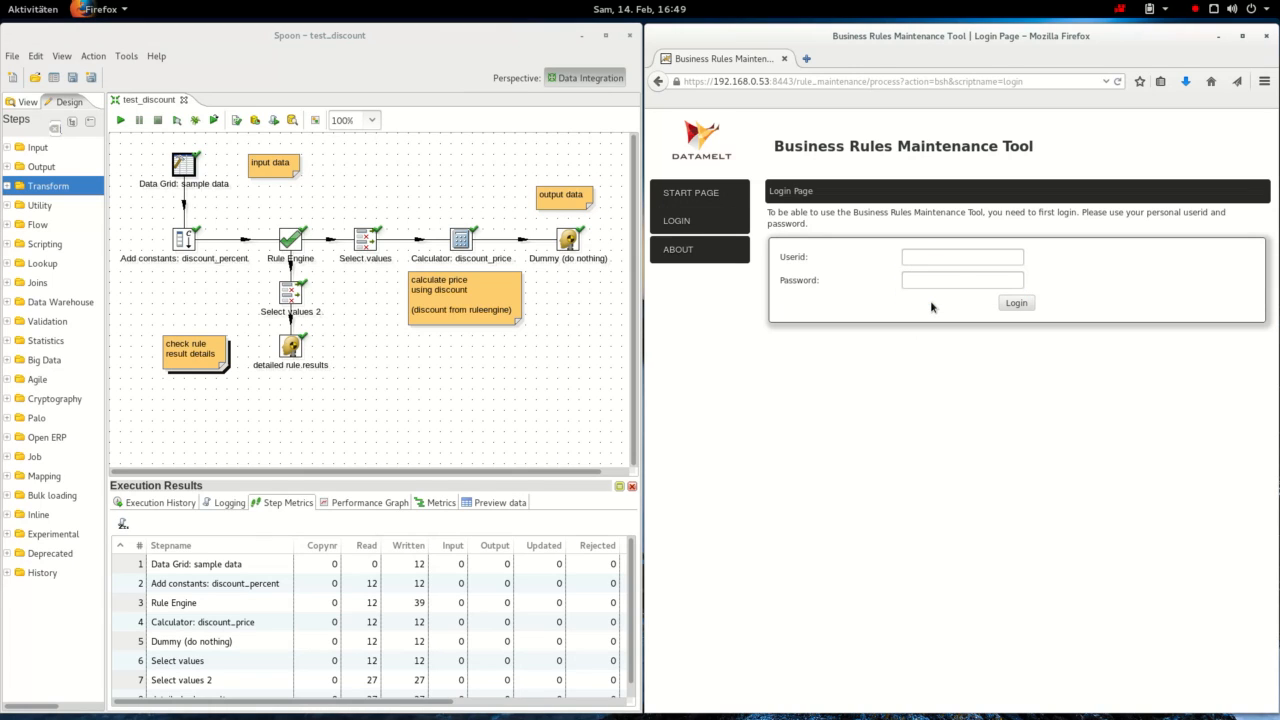
left_click(1018, 303)
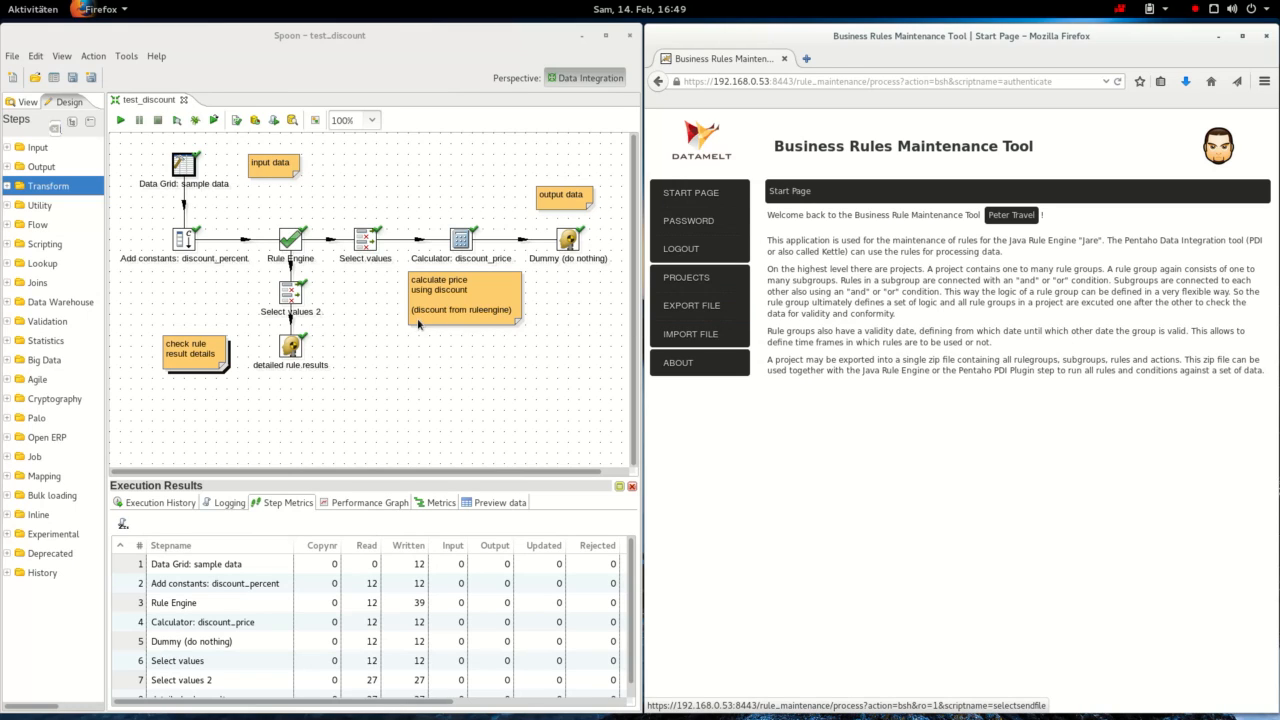
- Look at the Travel Discount project's rule groups and return to the projects list
left_click(290, 243)
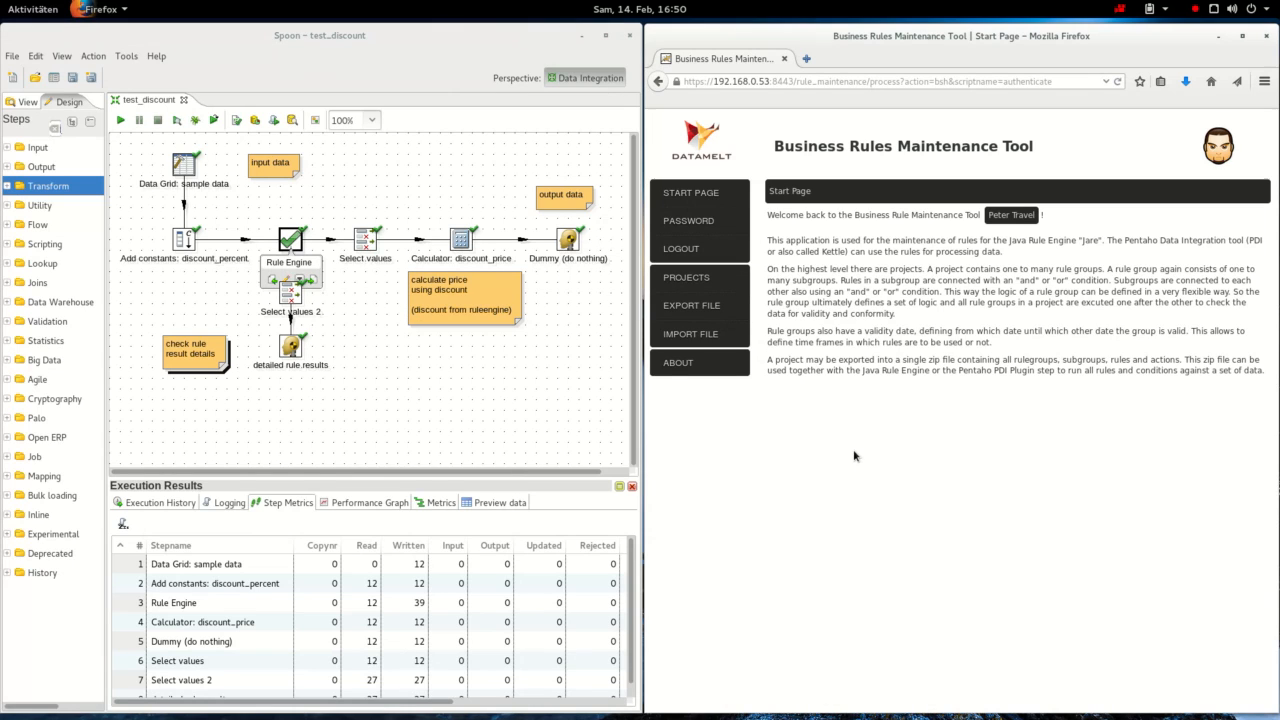
left_click(715, 286)
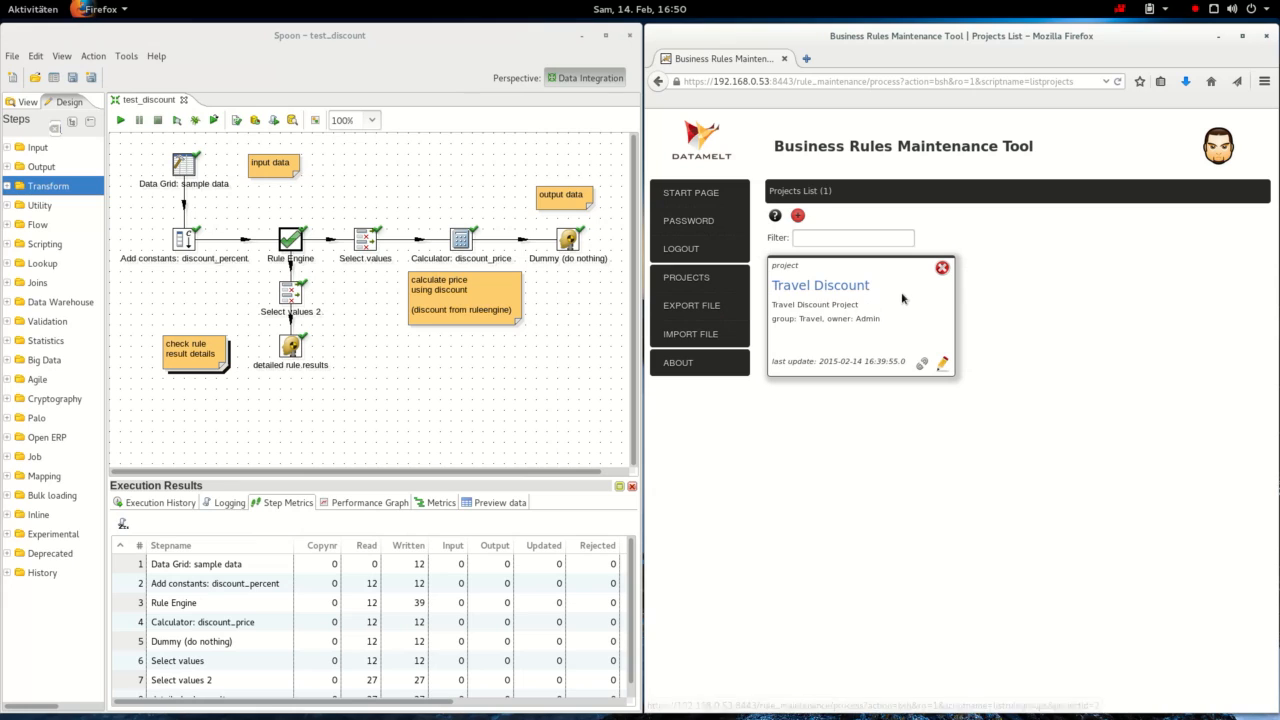
left_click(851, 292)
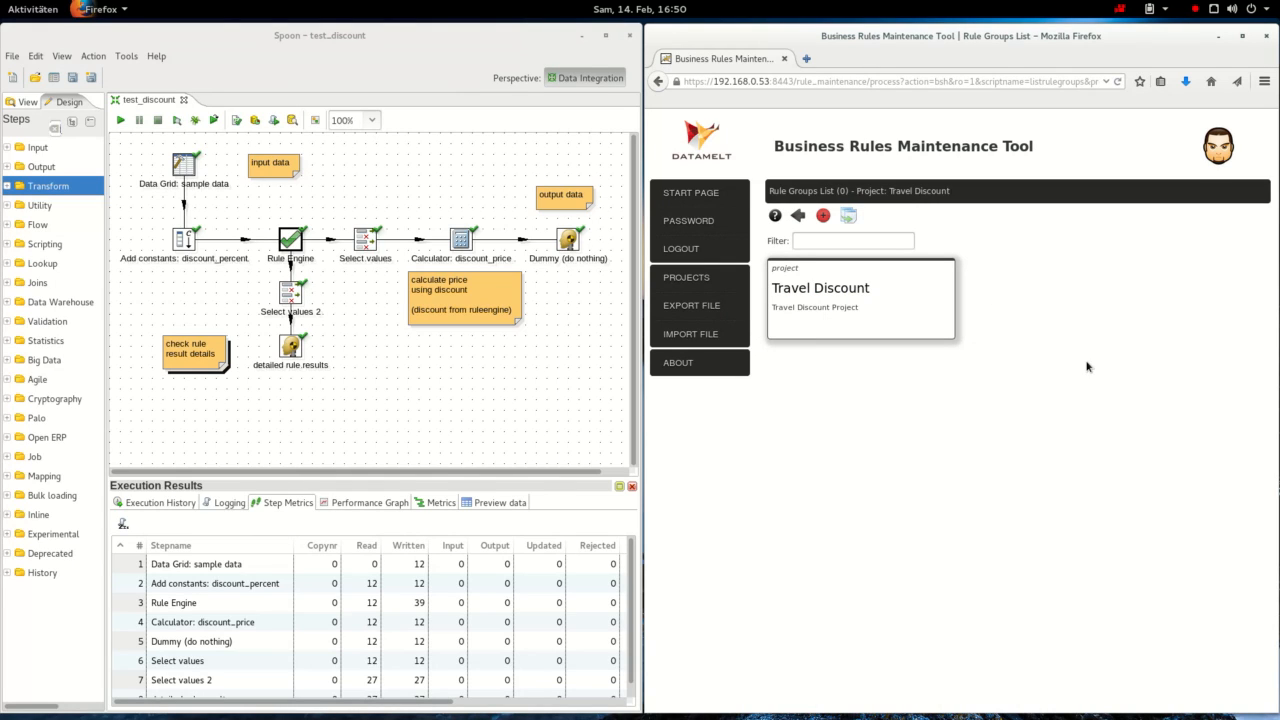
left_click(798, 215)
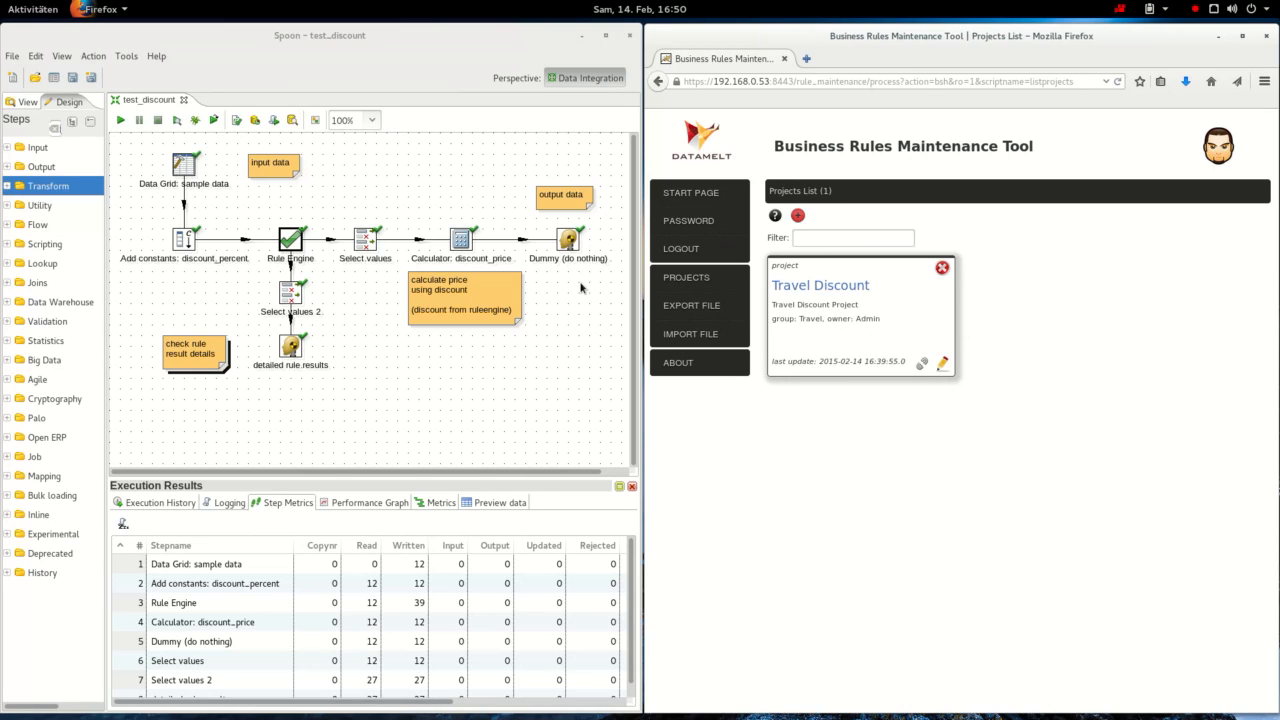
- Preview the output rows of the Dummy (do nothing) step in Spoon, examine the discount columns, and close the preview
left_click(577, 251)
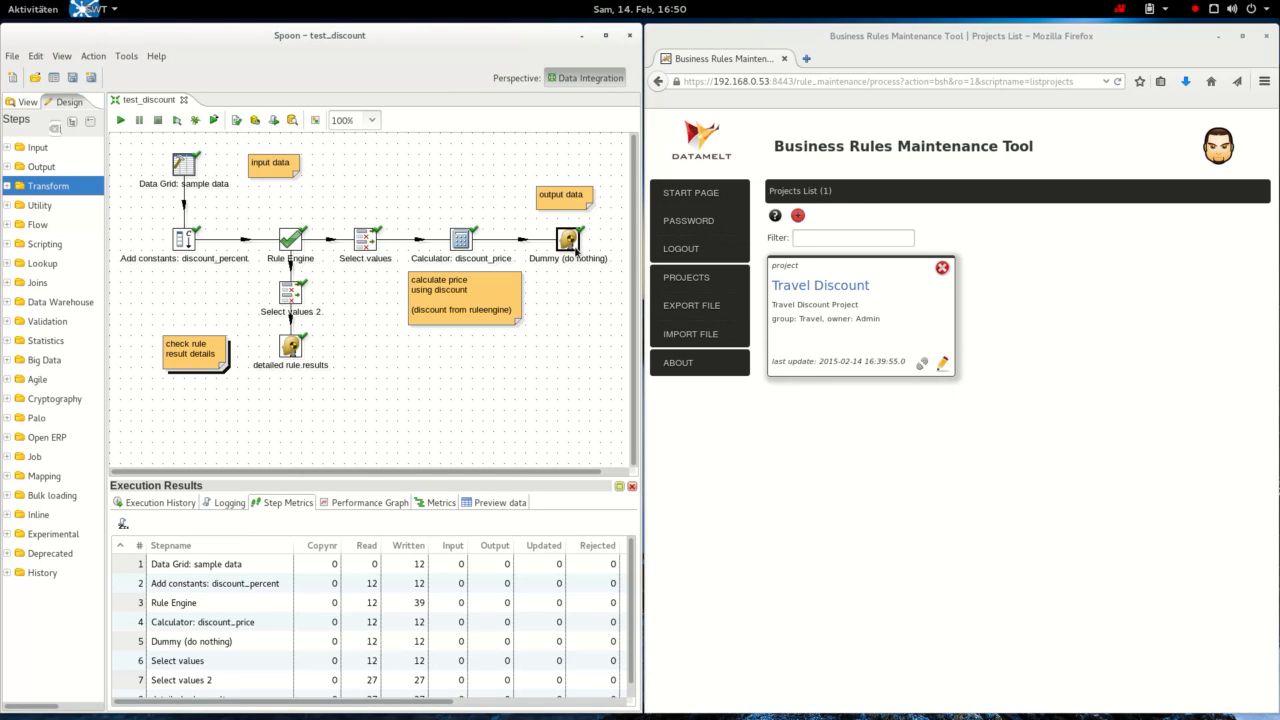
right_click(577, 251)
left_click(594, 612)
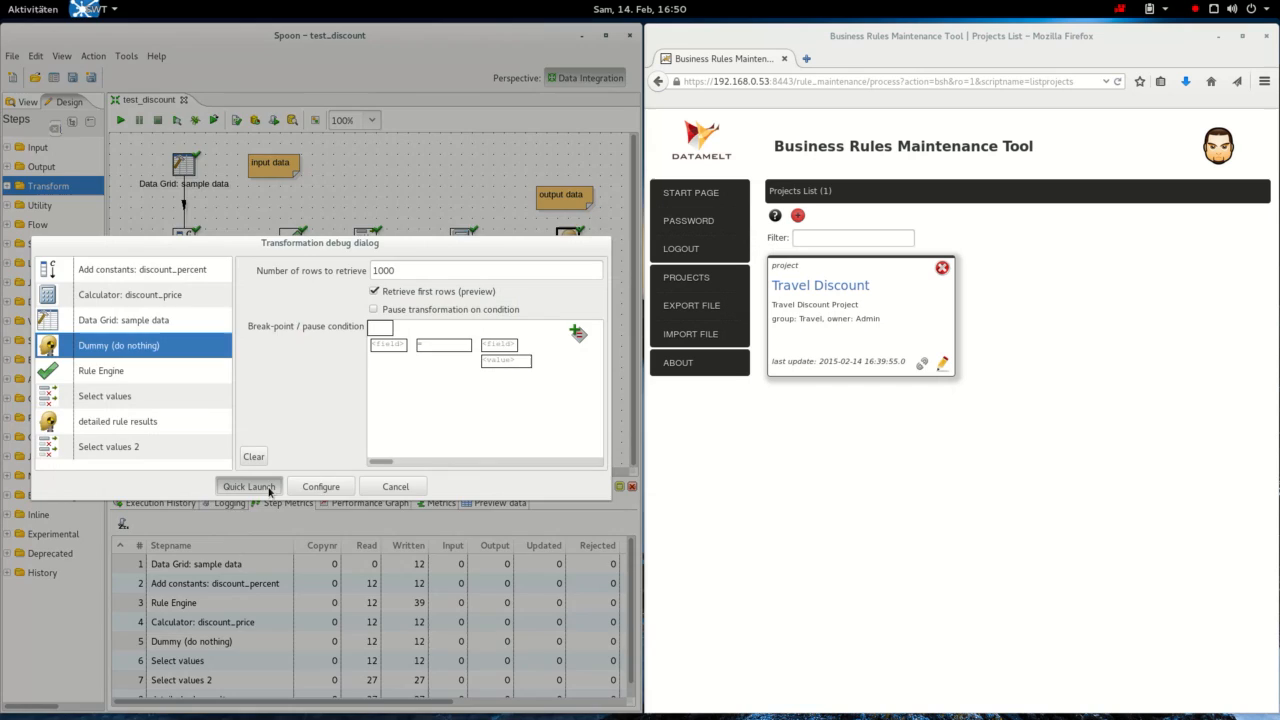
left_click(266, 488)
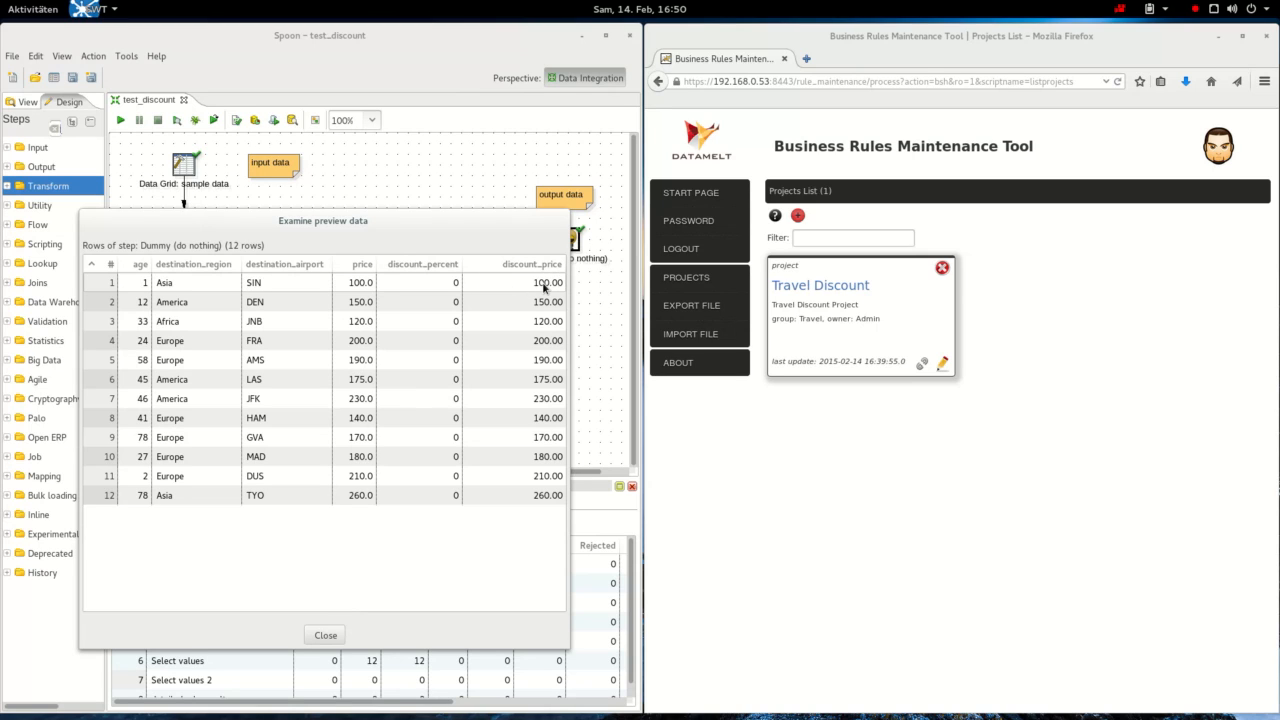
left_click_drag(491, 222, 496, 288)
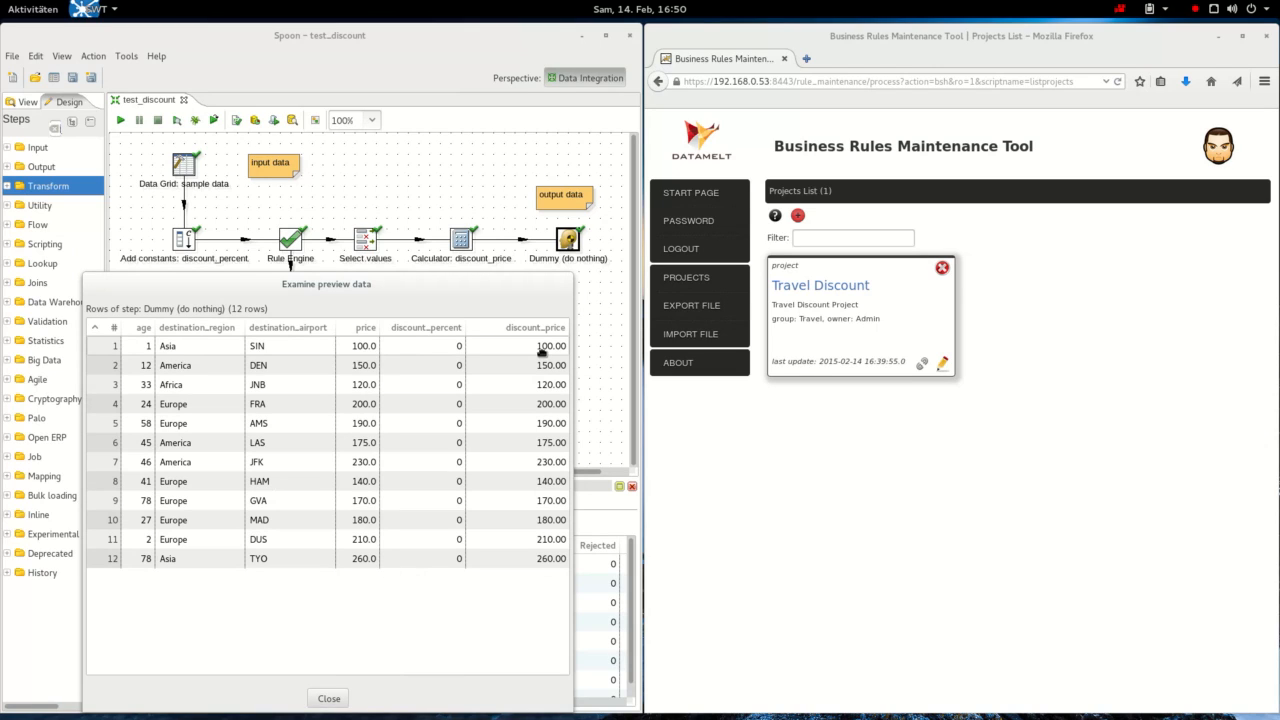
left_click_drag(520, 294, 514, 224)
left_click(325, 620)
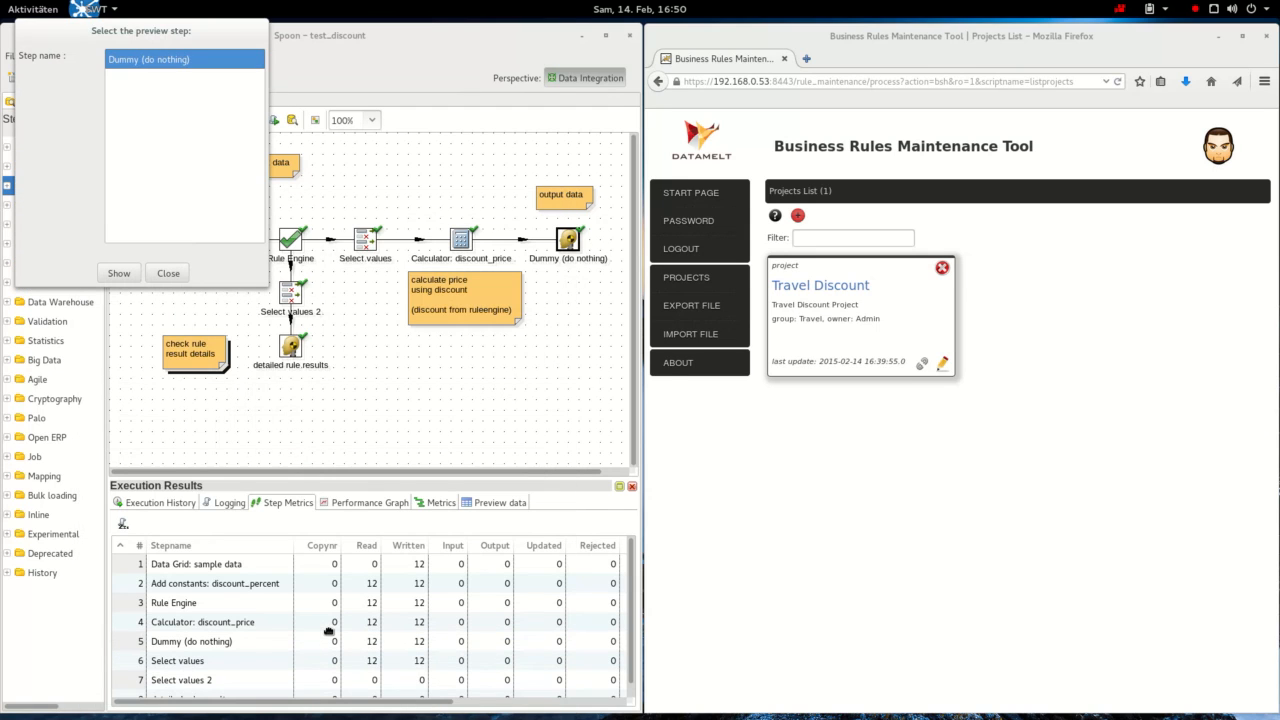
left_click(167, 275)
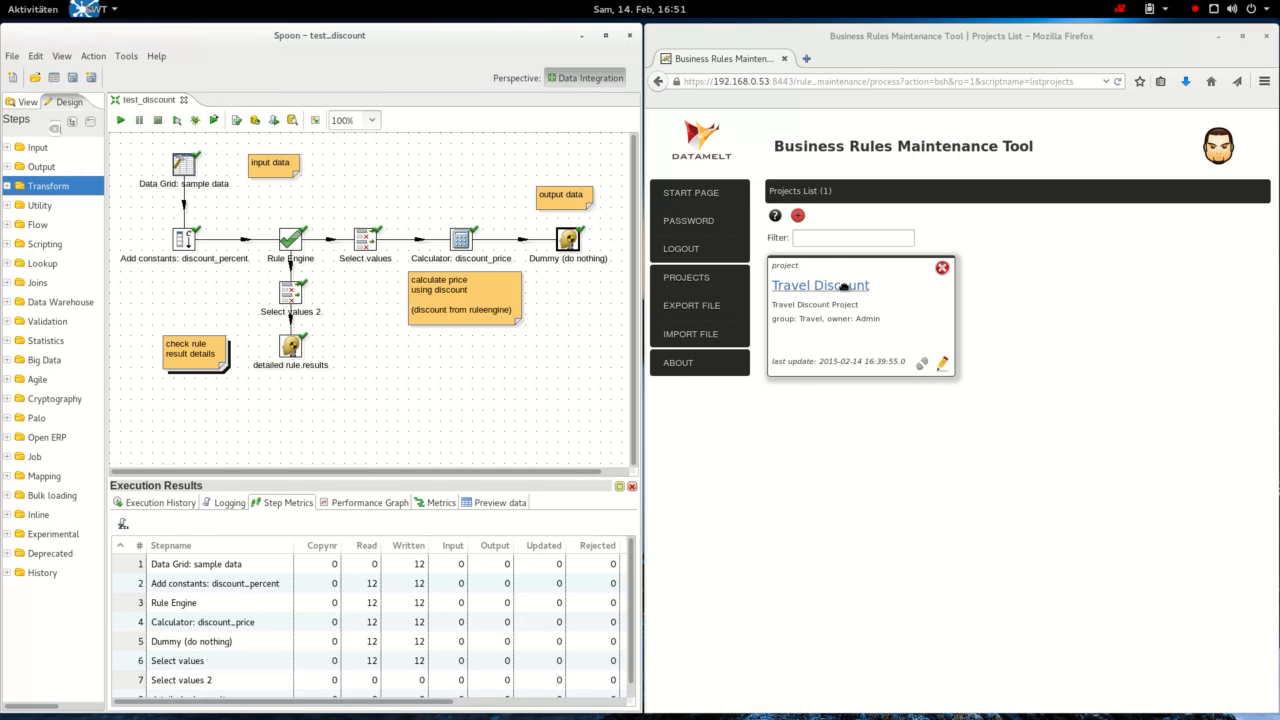
- Import test_discount.ktr into the Travel Discount project in the Business Rules Maintenance Tool, with Rule Engine as the transformation step
left_click(932, 371)
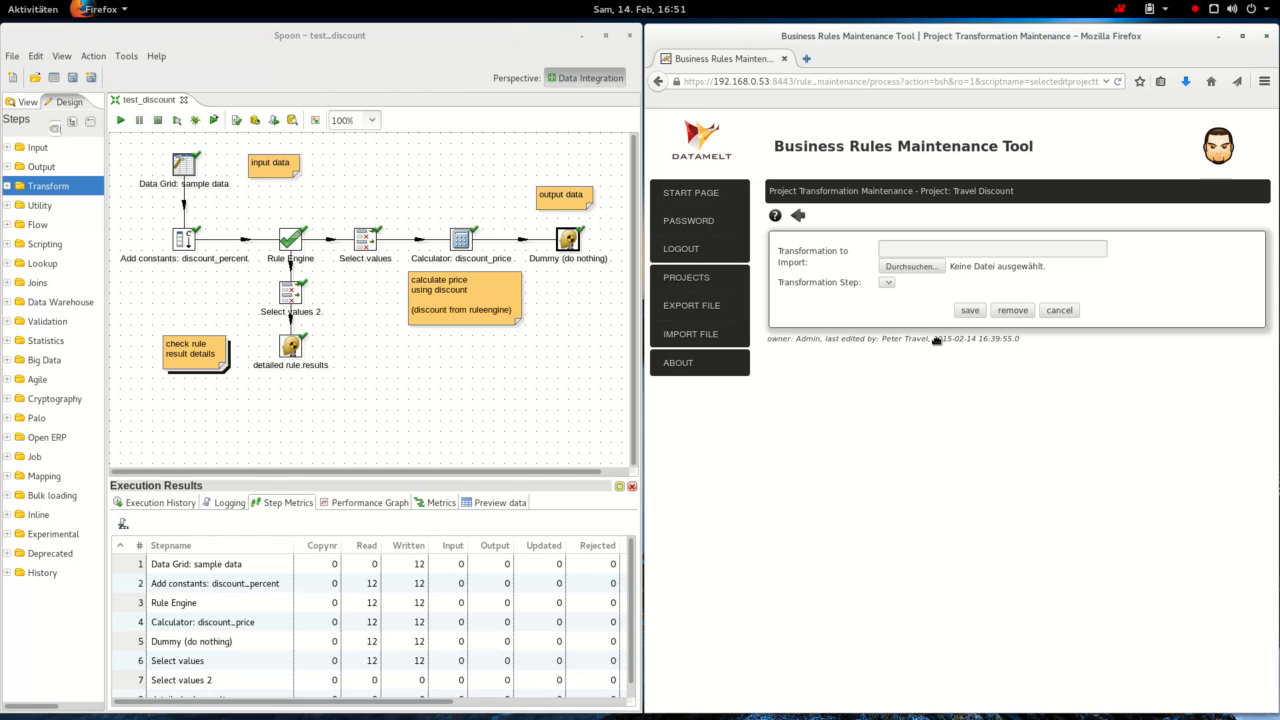
left_click(928, 268)
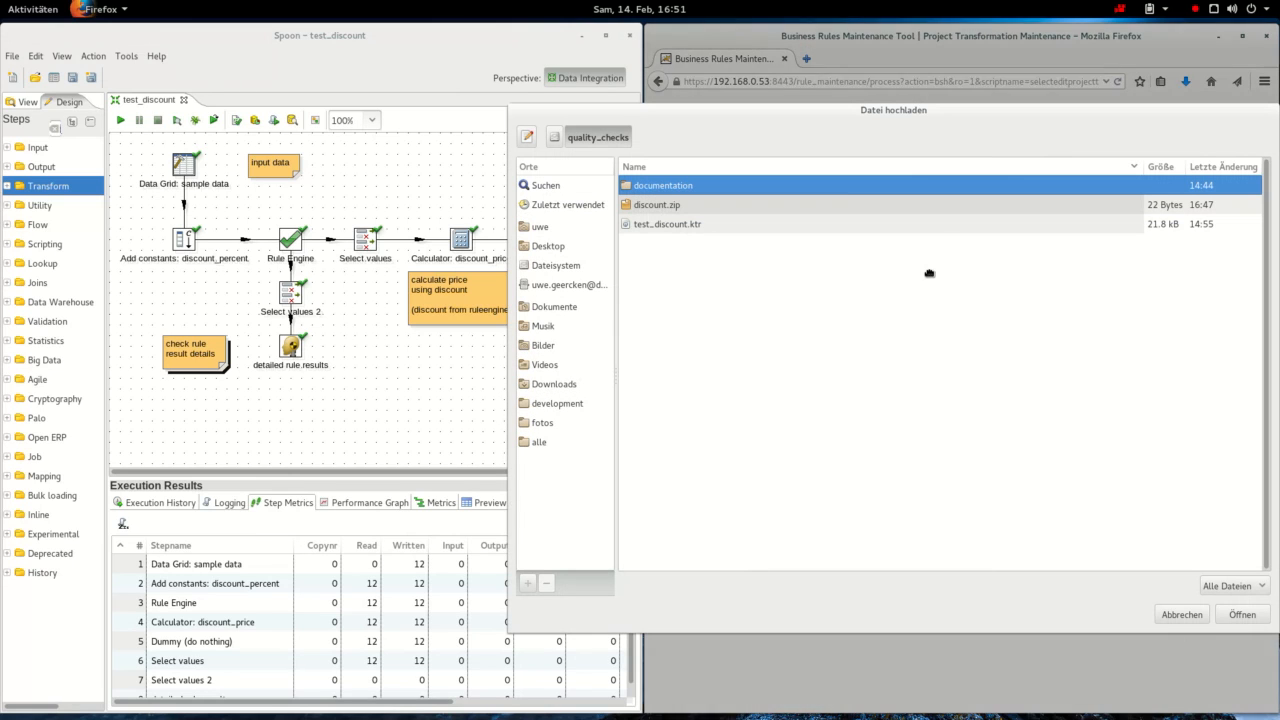
left_click(700, 226)
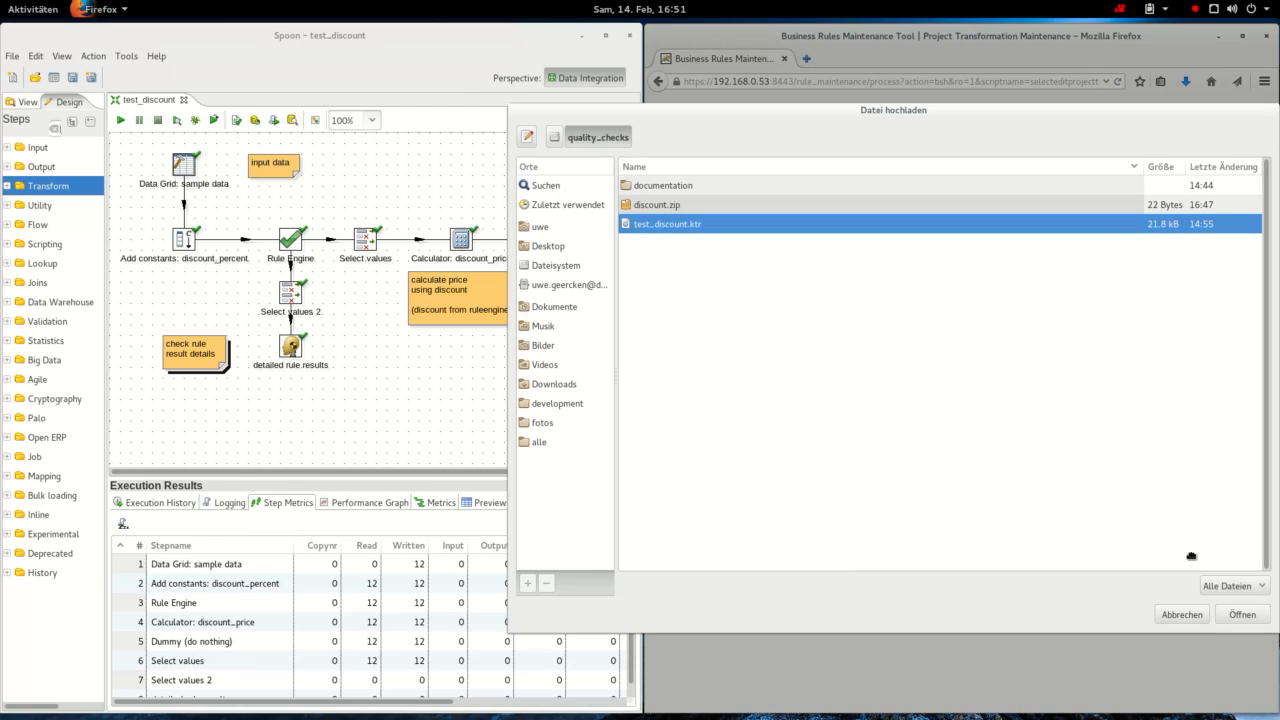
left_click(1242, 614)
left_click(969, 311)
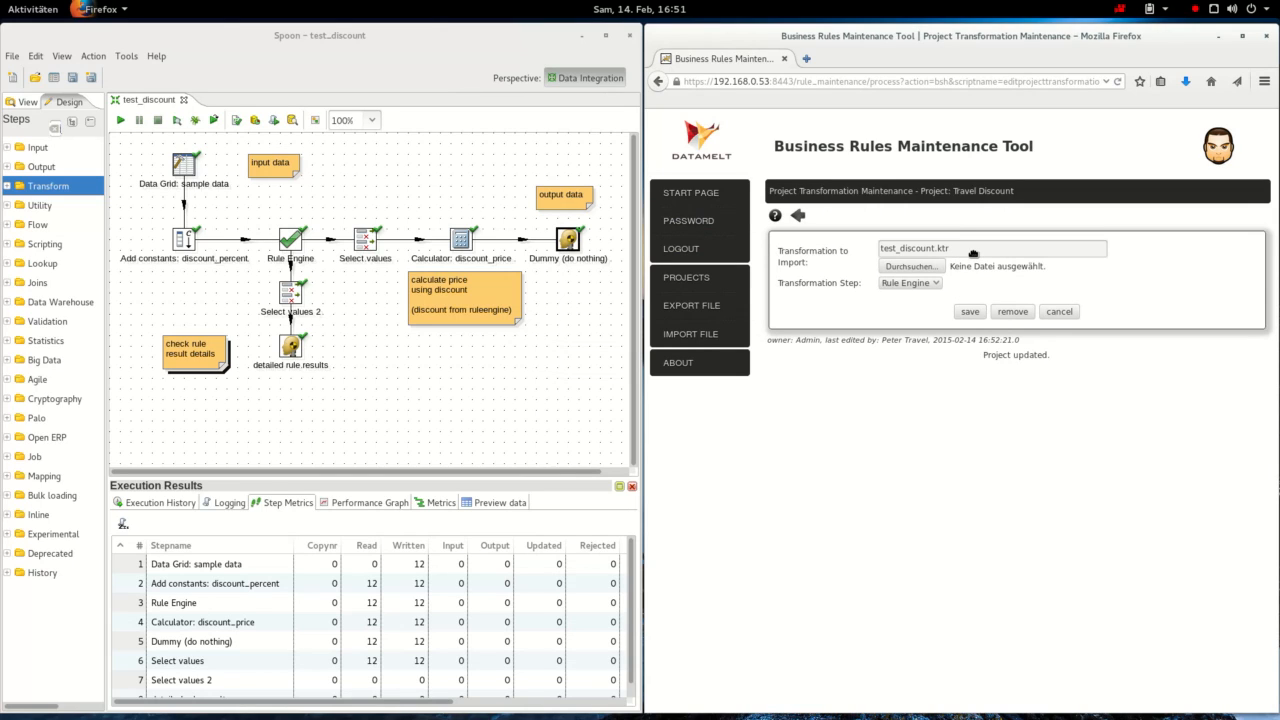
left_click(923, 289)
left_click(923, 292)
mouse_move(297, 248)
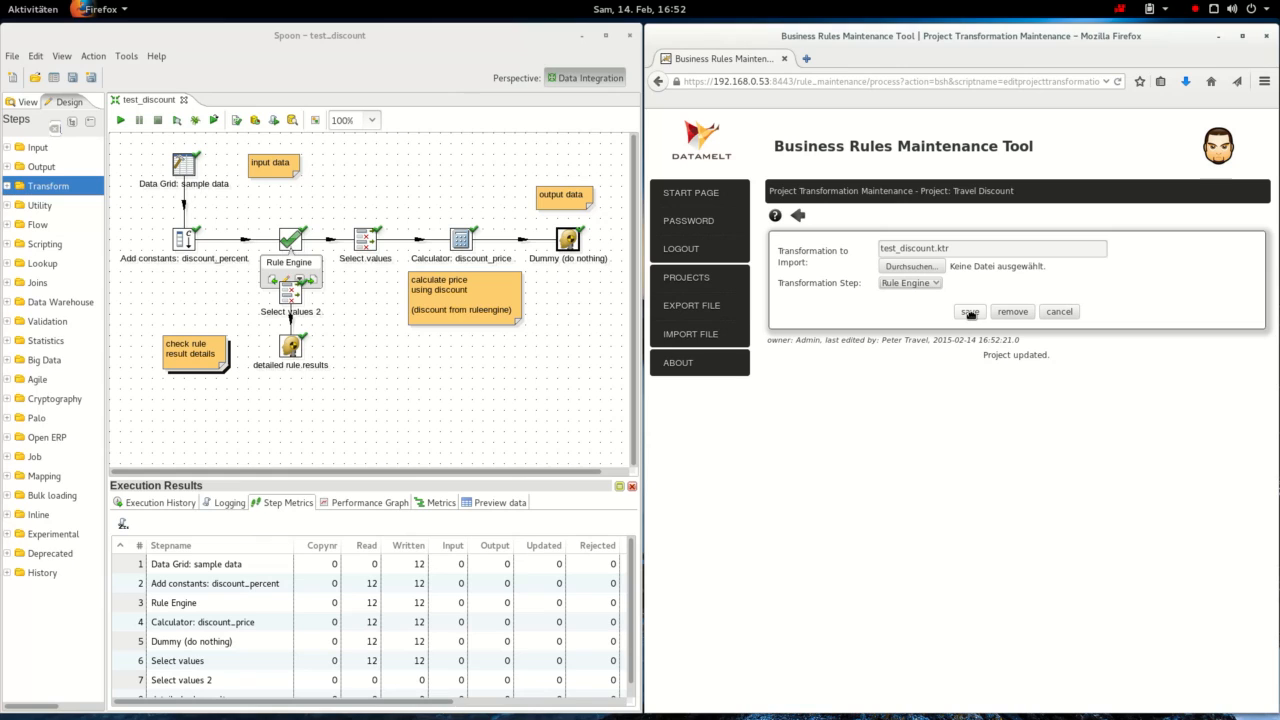
left_click(800, 216)
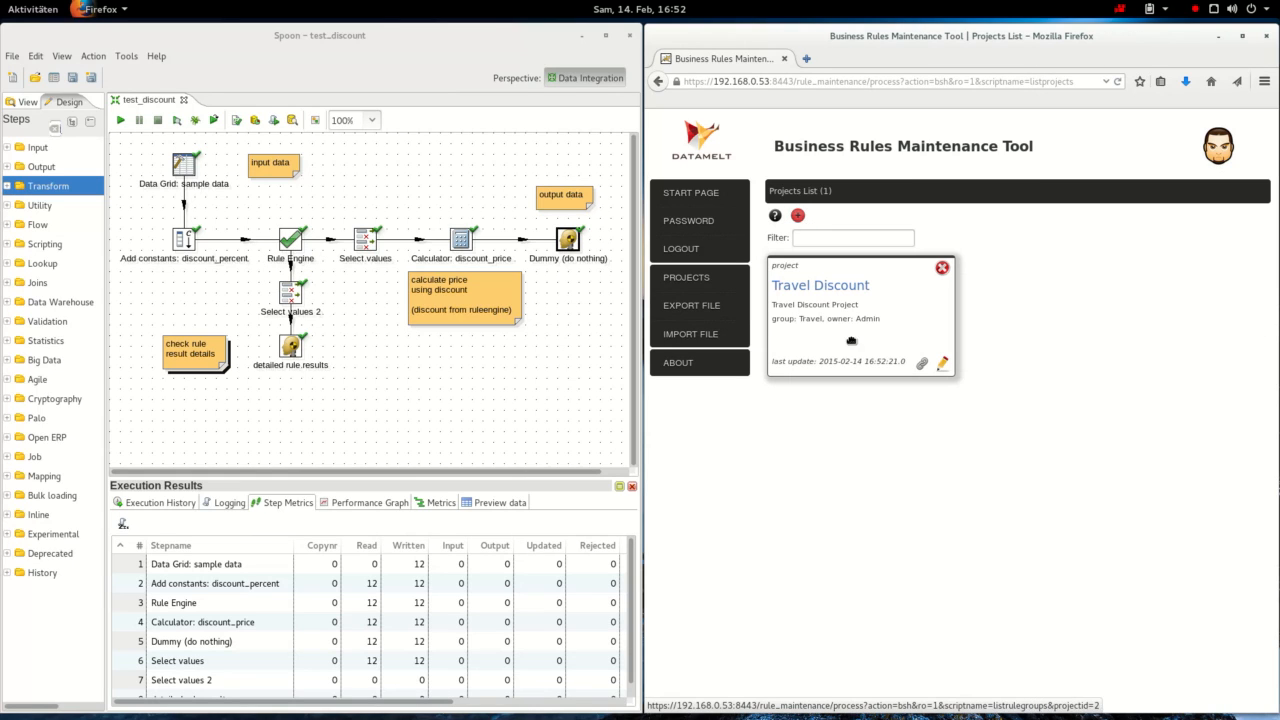
- Add a rule group to the Travel Discount project named Discount Global 100 with the description Group Discount Global 100
left_click(834, 287)
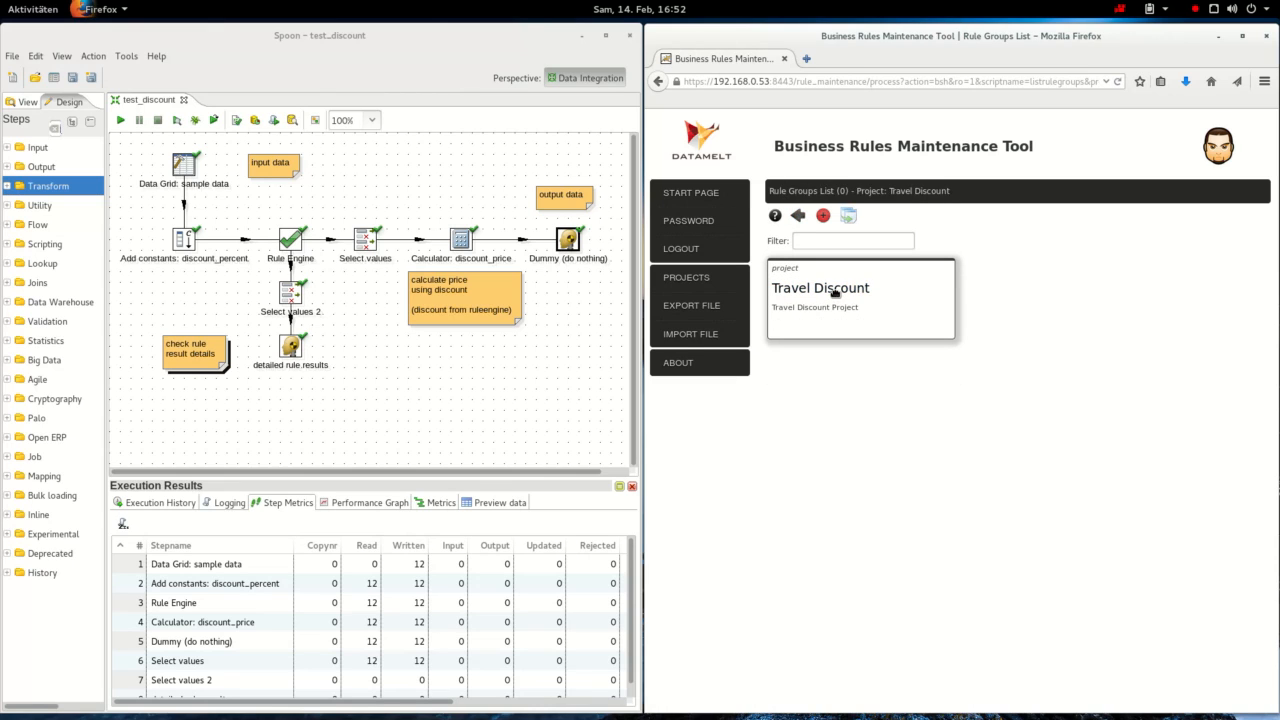
left_click(831, 221)
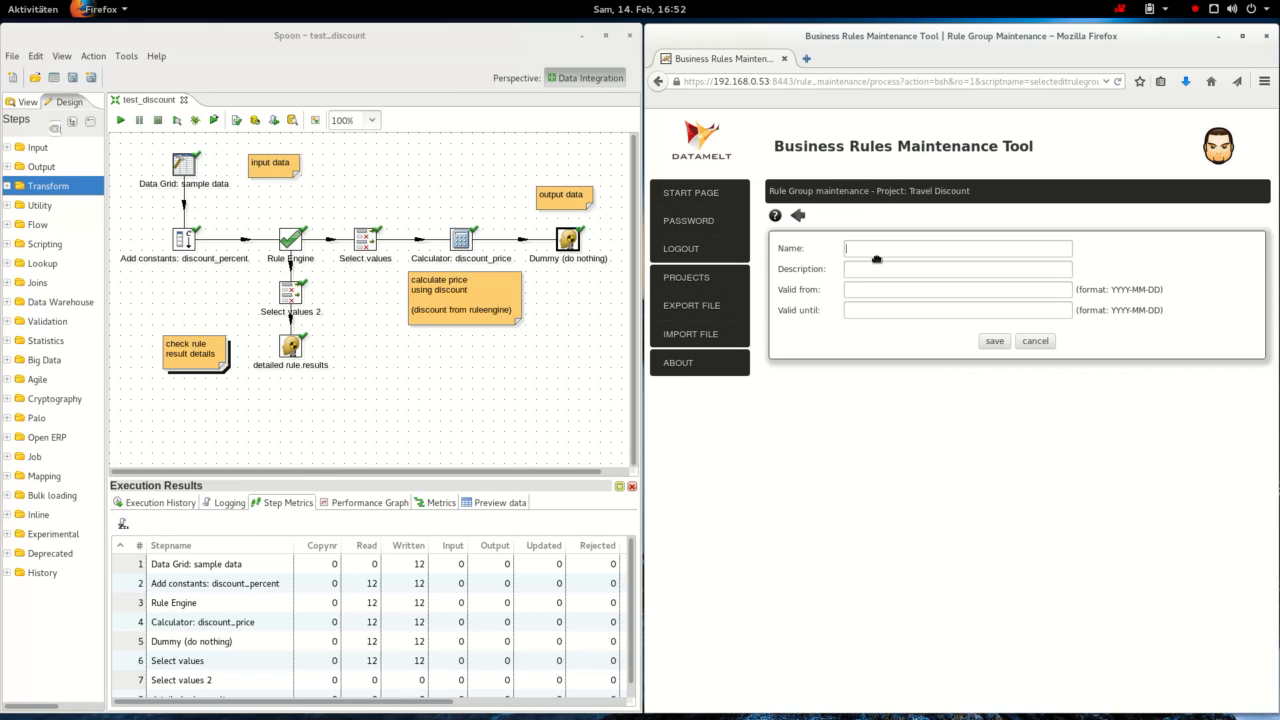
type("Discou")
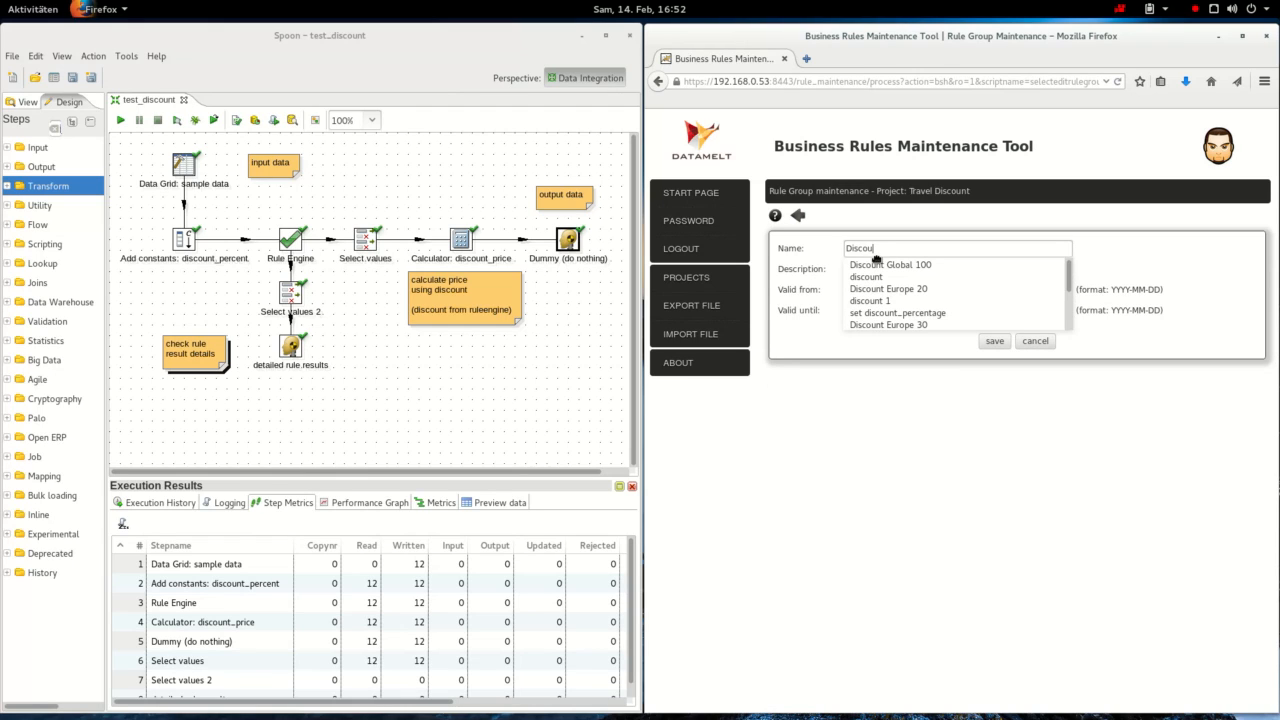
type("nt")
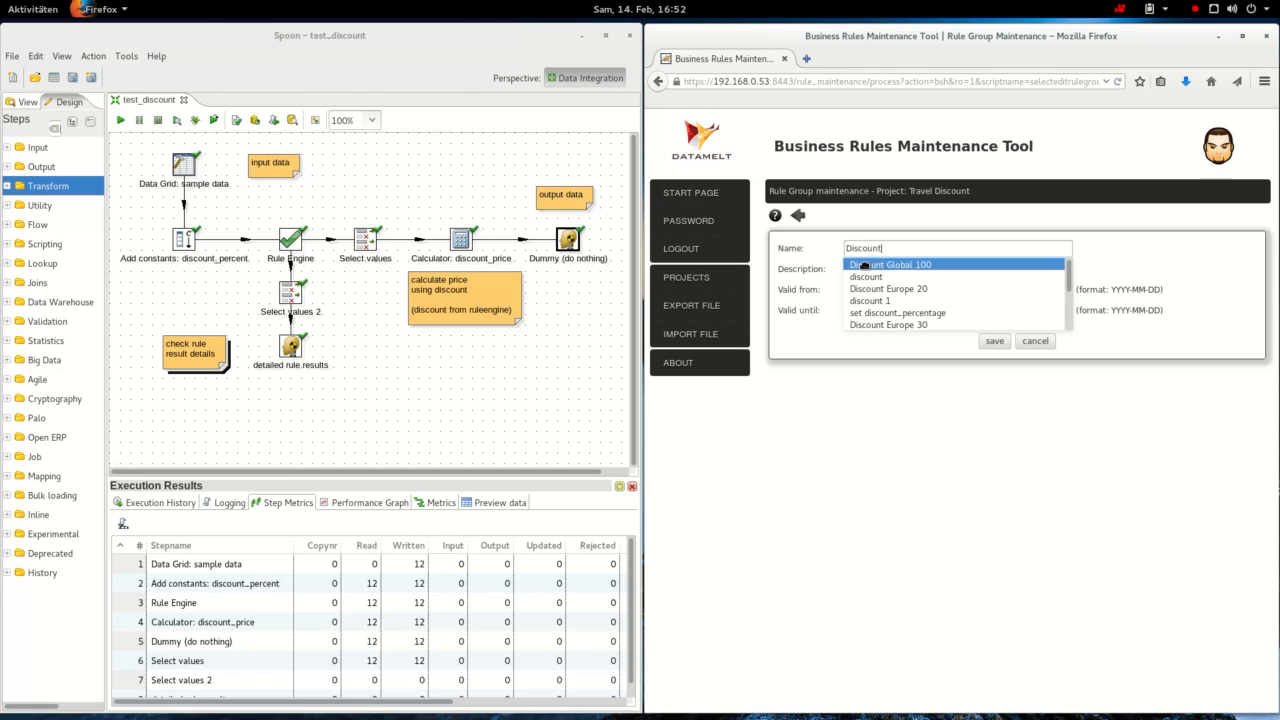
left_click(878, 272)
left_click(874, 271)
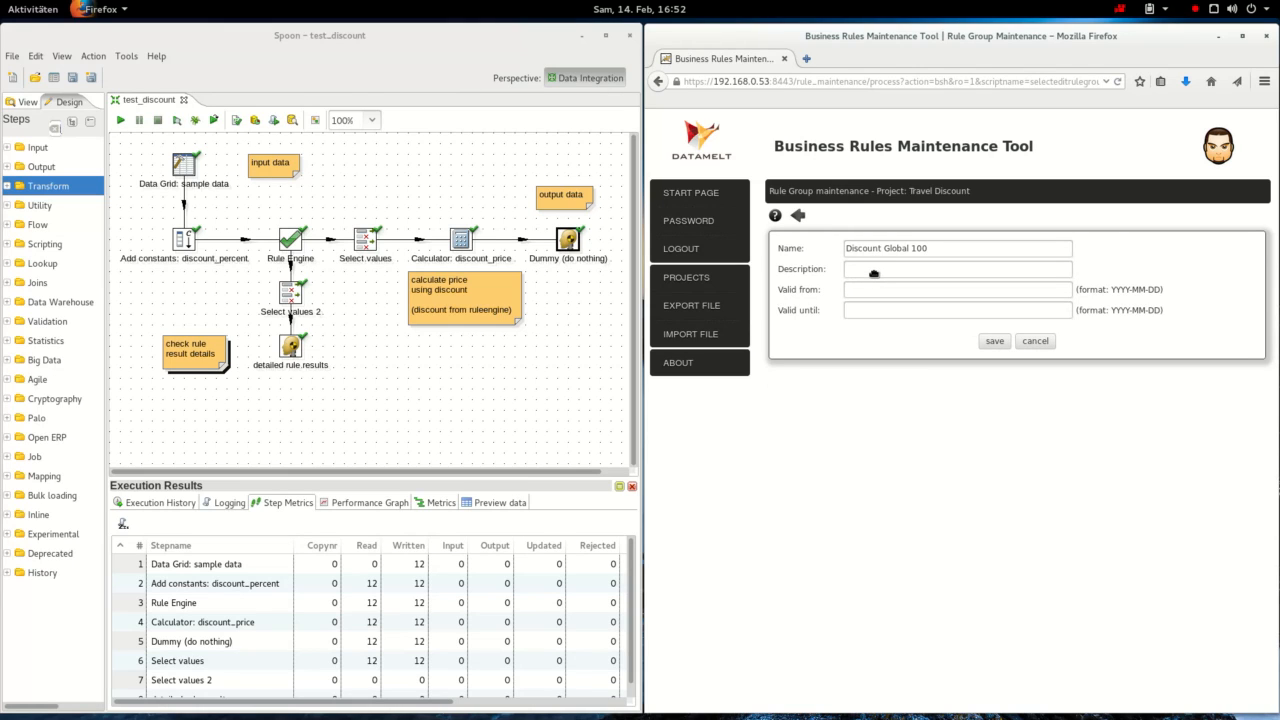
type("Dis")
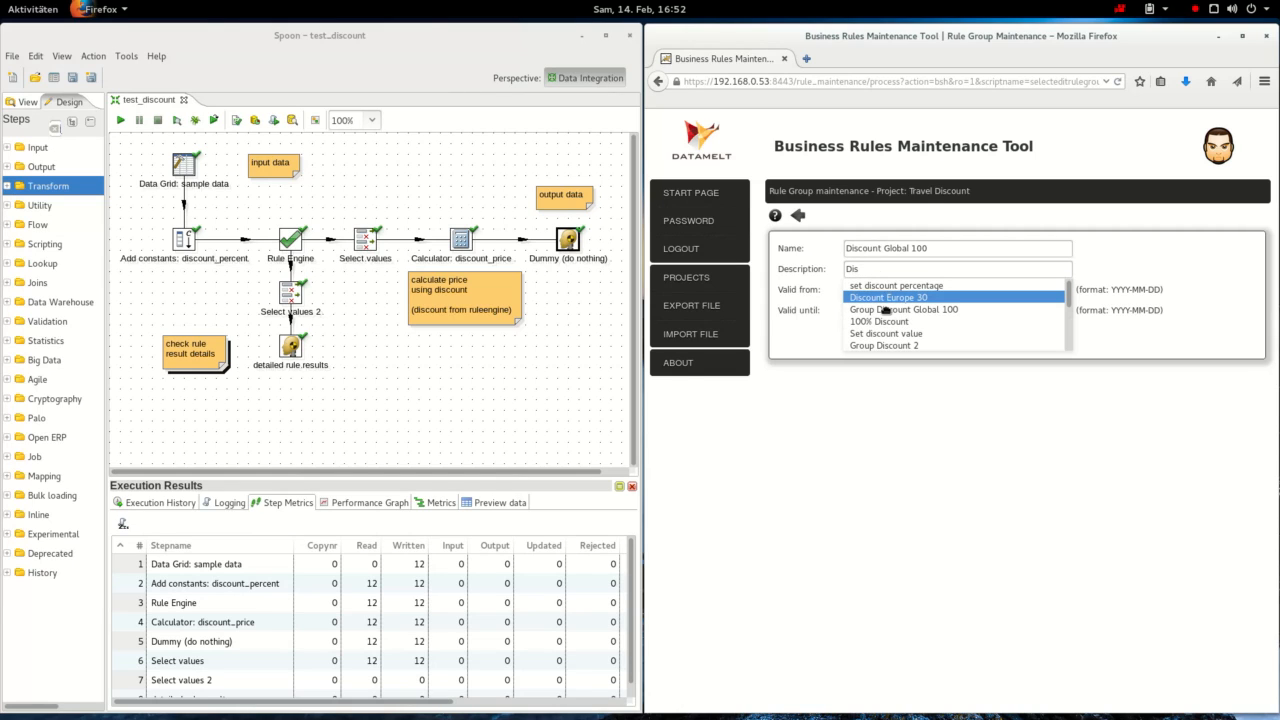
left_click(885, 311)
- Set the rule group's validity from 2015-01-01 until 2015-12-31, save it, and return to the rule groups list
left_click(885, 294)
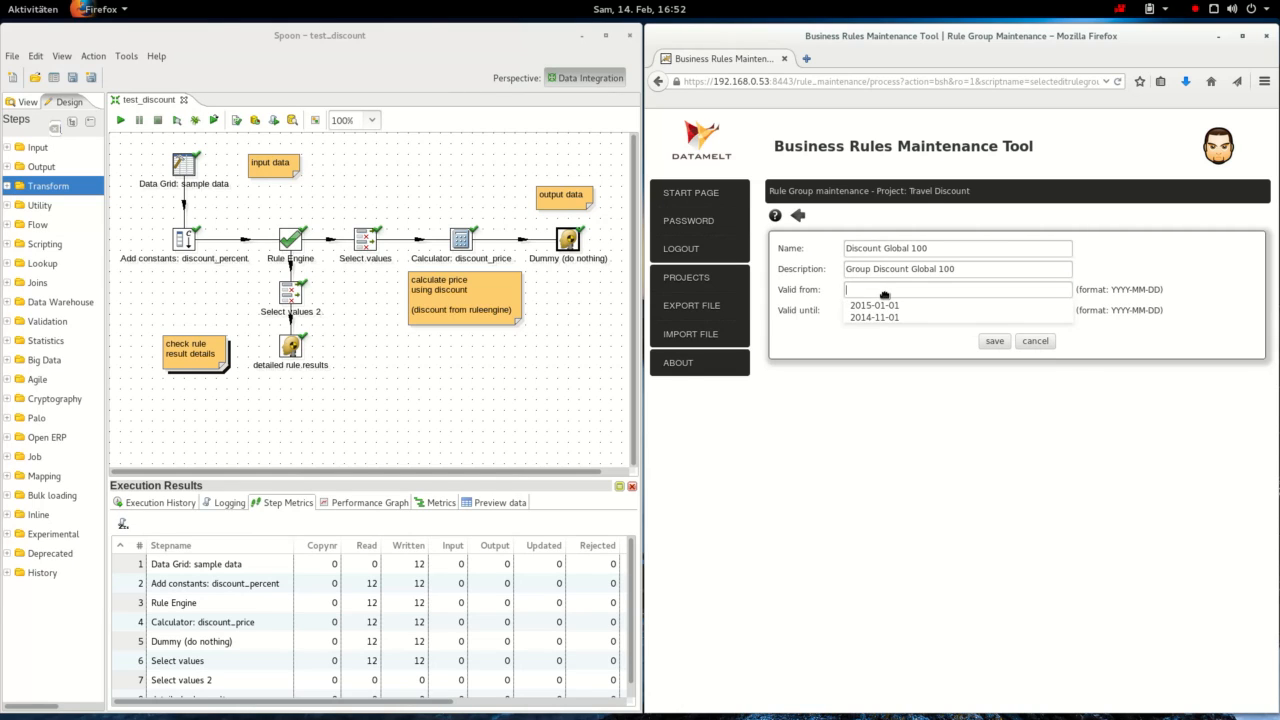
left_click(886, 314)
left_click(888, 314)
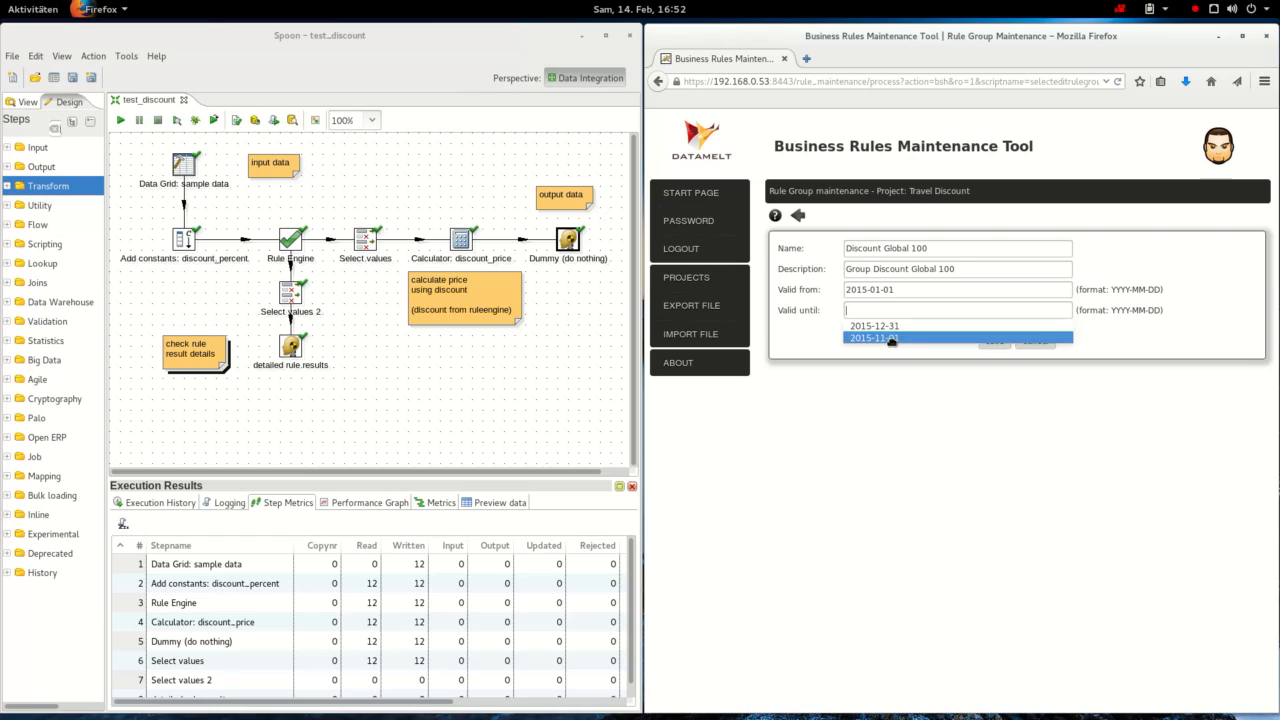
left_click(889, 330)
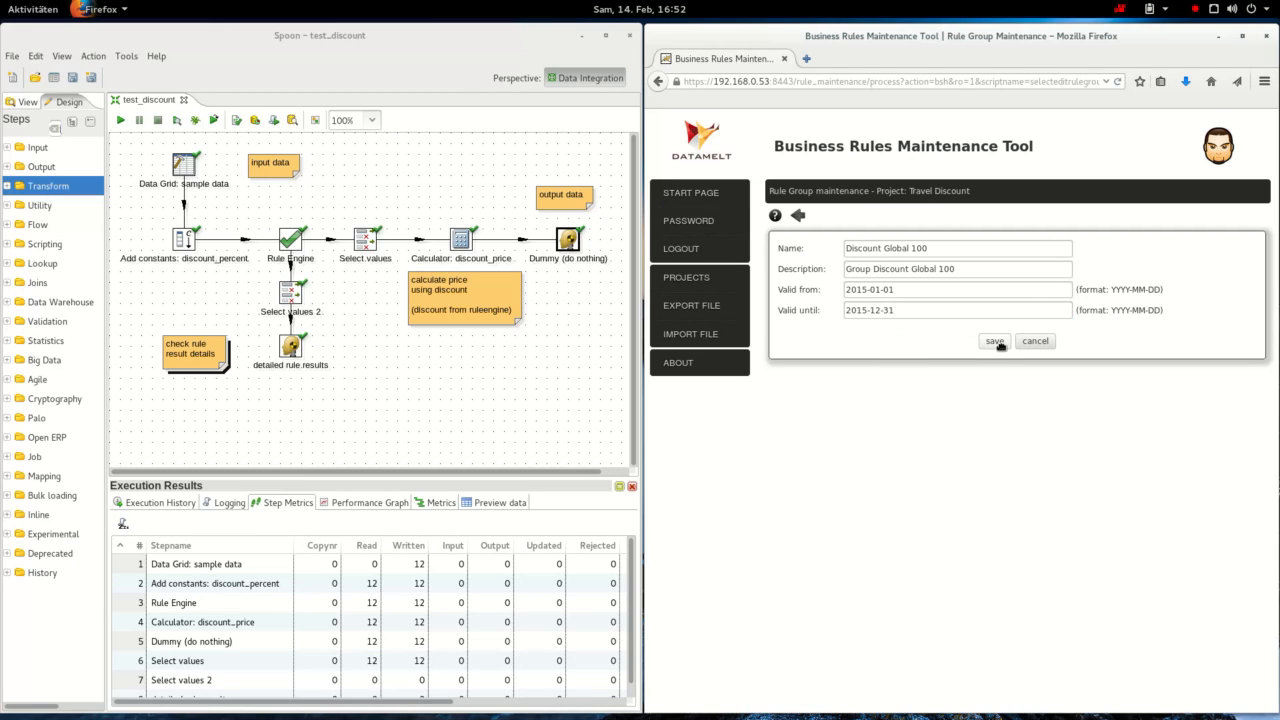
left_click(999, 344)
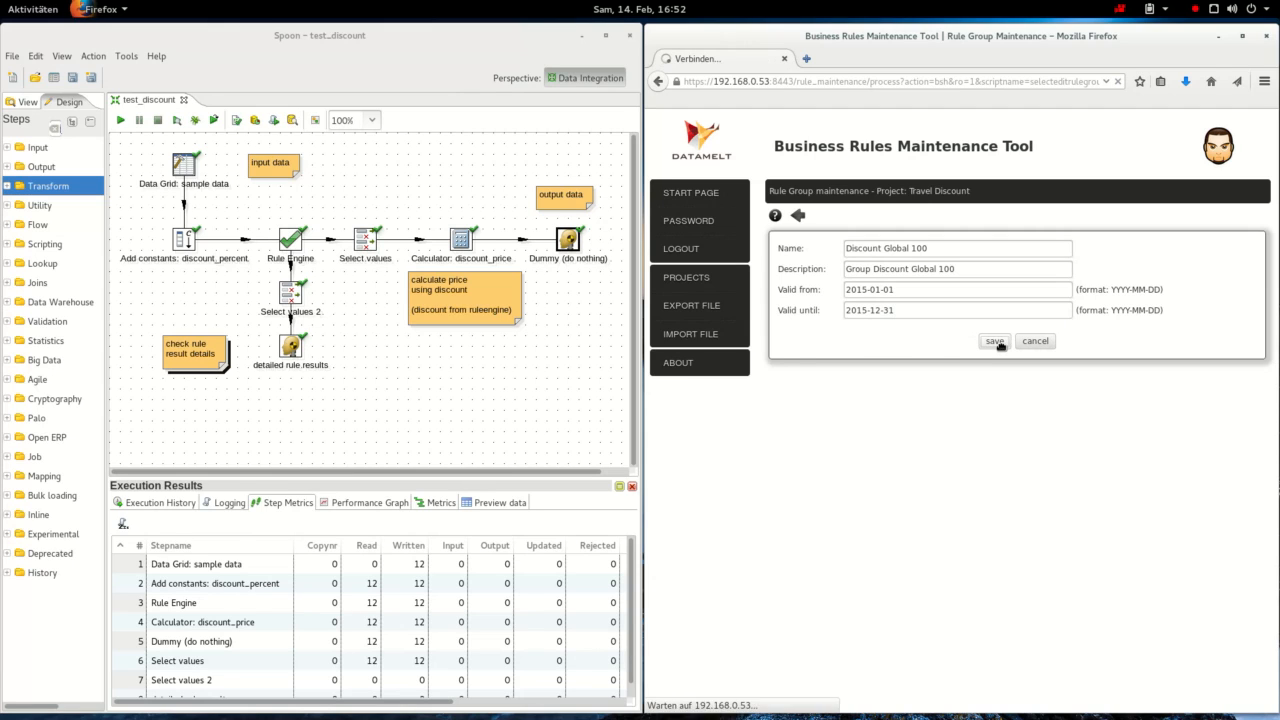
left_click(798, 216)
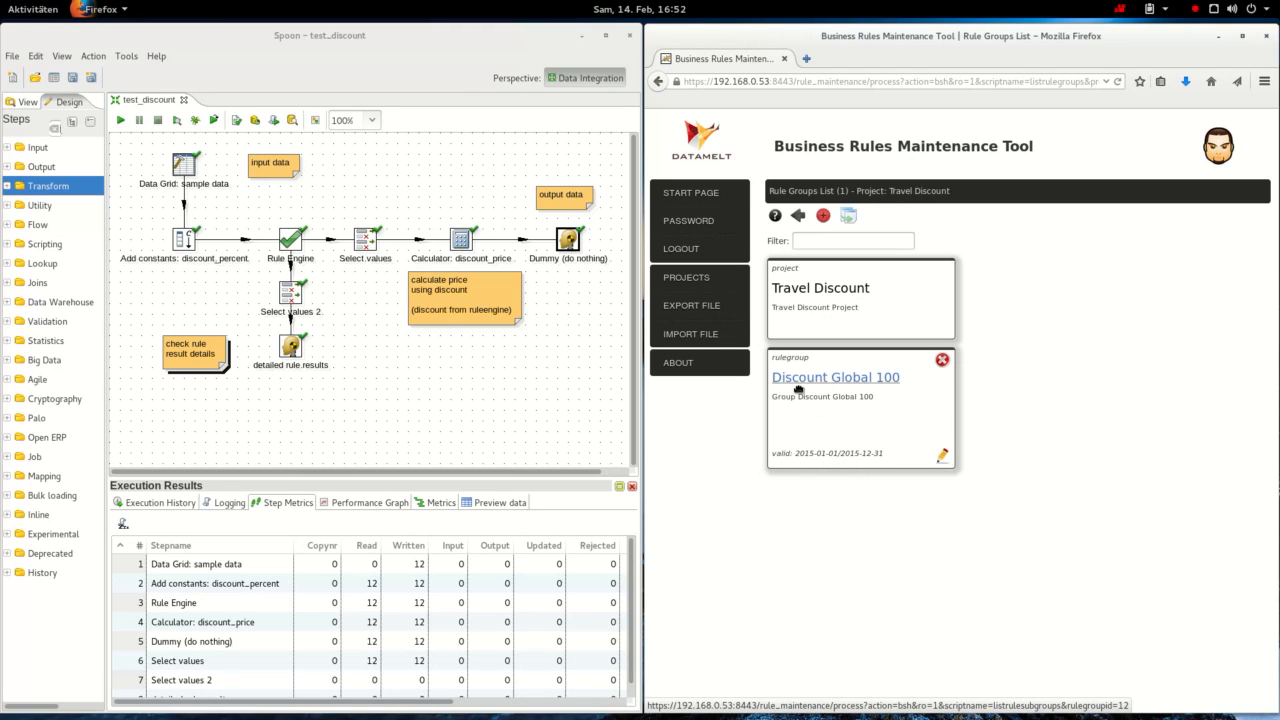
- In the Discount Global 100 group, add a rule to subgroup_1 with name and description Age, checking the field age (Integer)
left_click(888, 381)
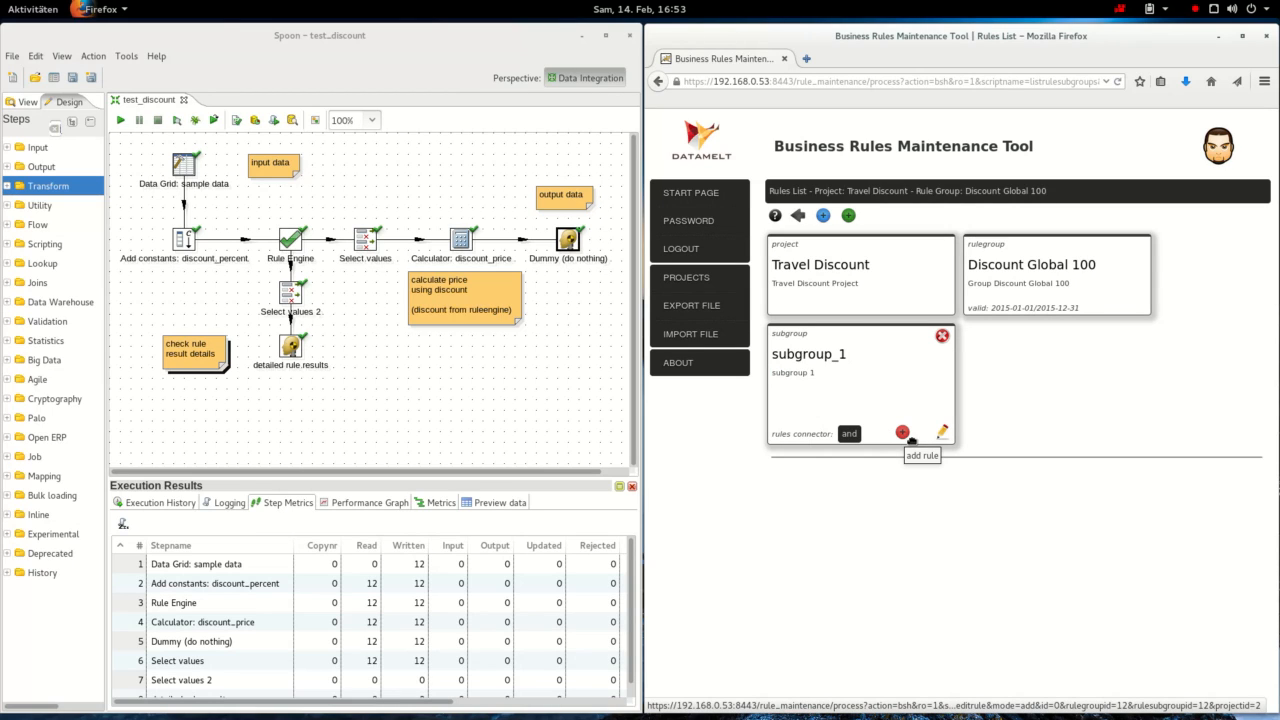
left_click(908, 437)
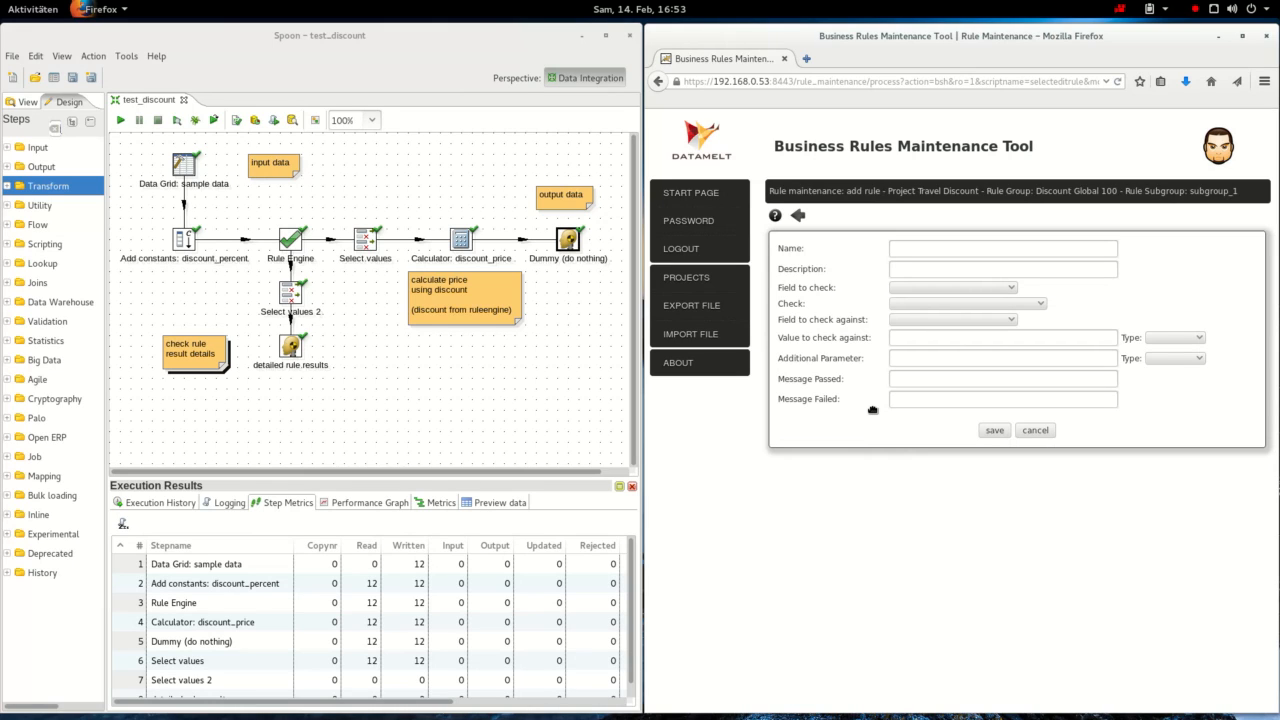
left_click(921, 254)
type("AgeAge")
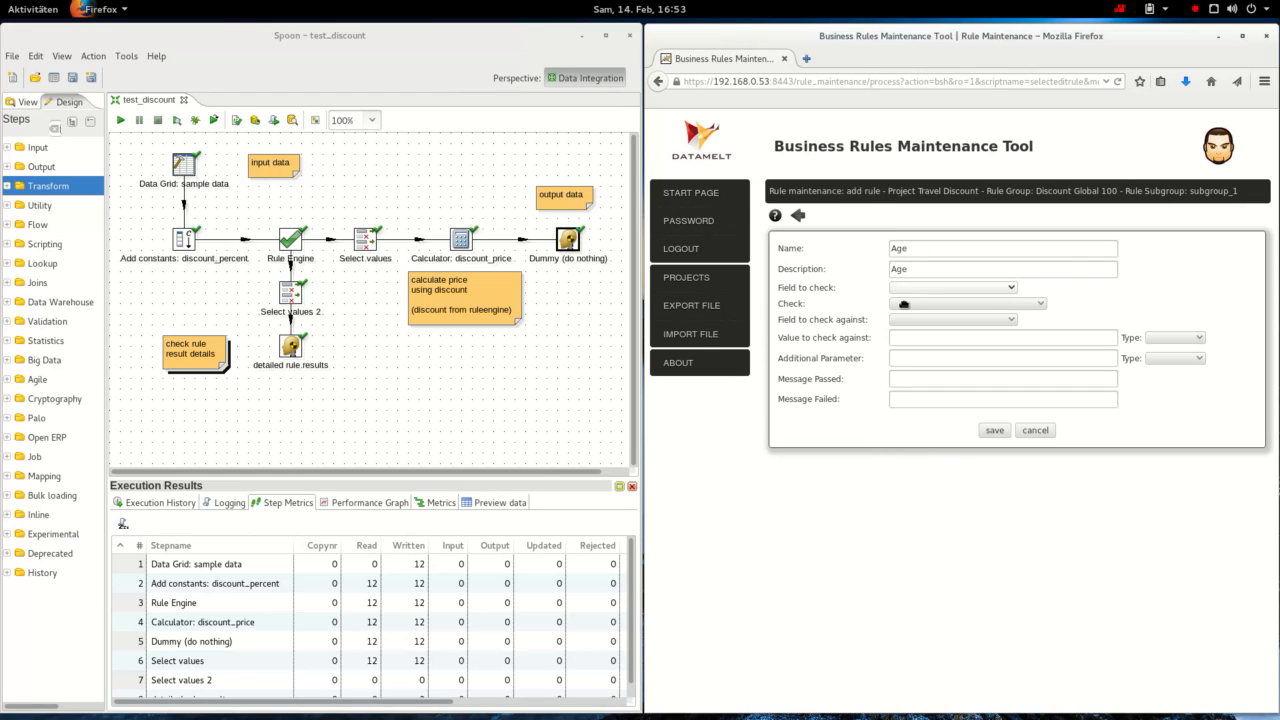
left_click(942, 289)
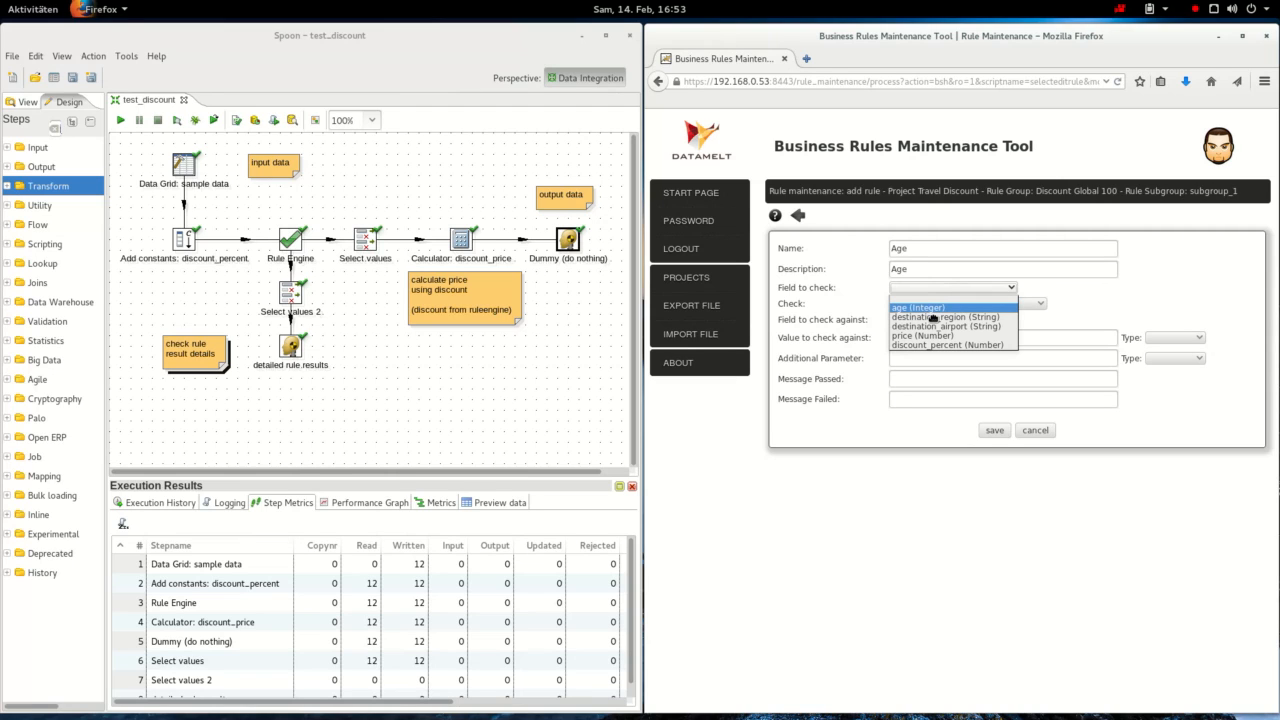
left_click(932, 312)
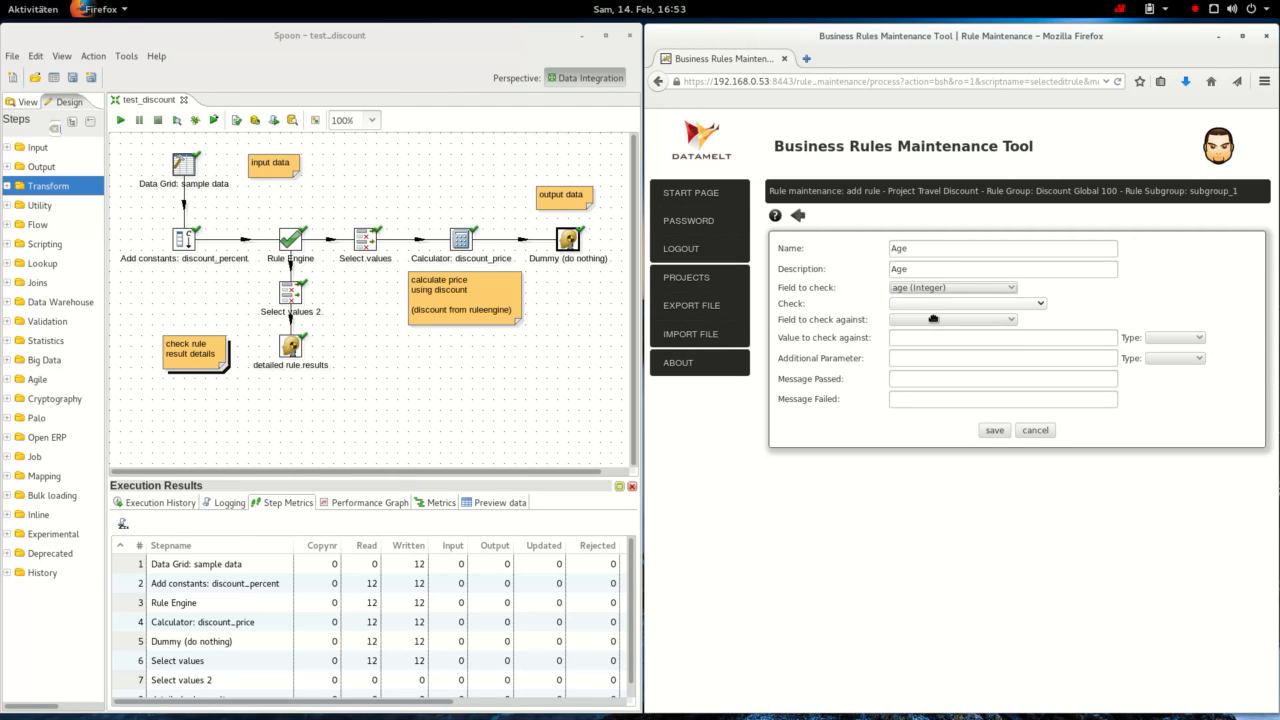
left_click(960, 289)
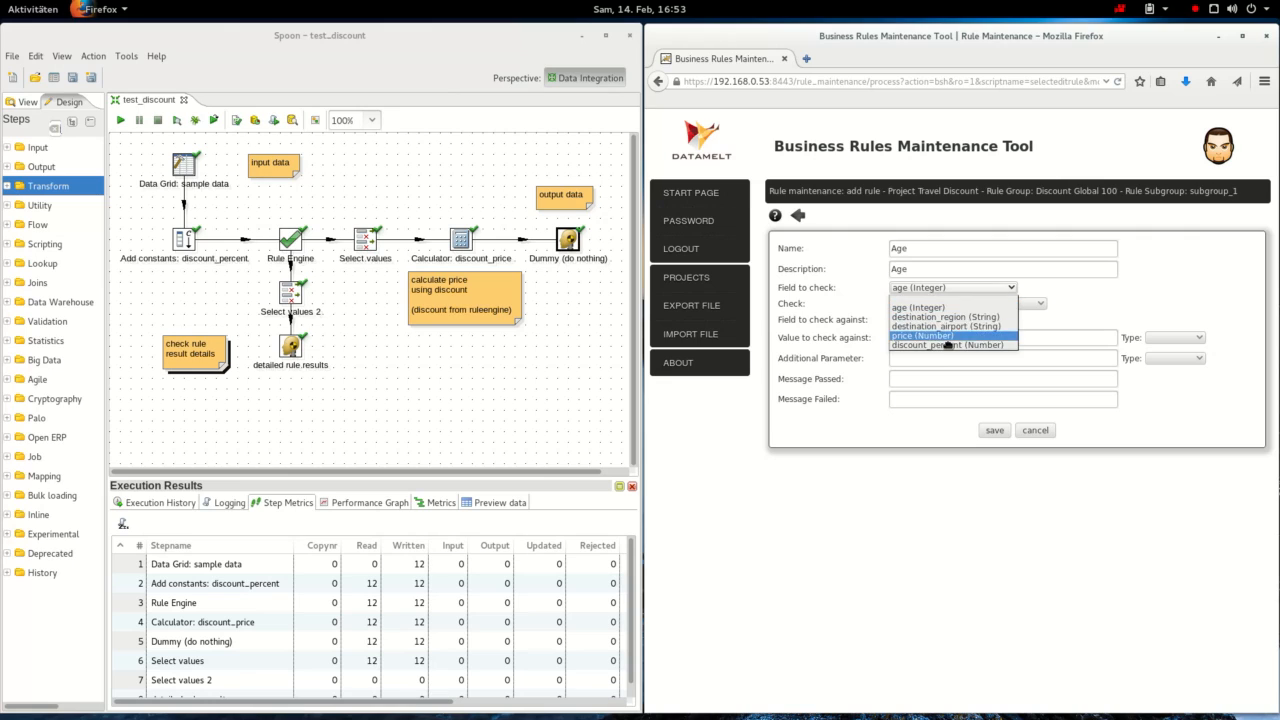
left_click(975, 294)
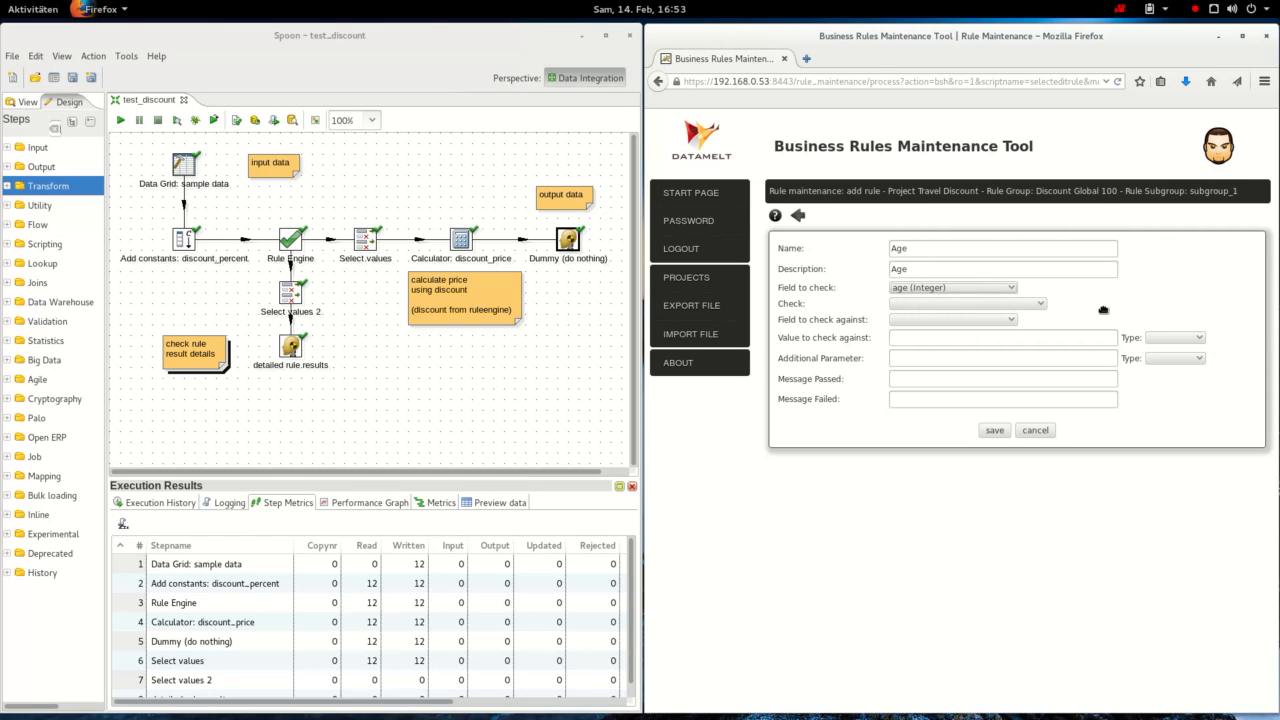
- Set the Age rule's check to Check Is Smaller against the value 3 of type integer
left_click(981, 306)
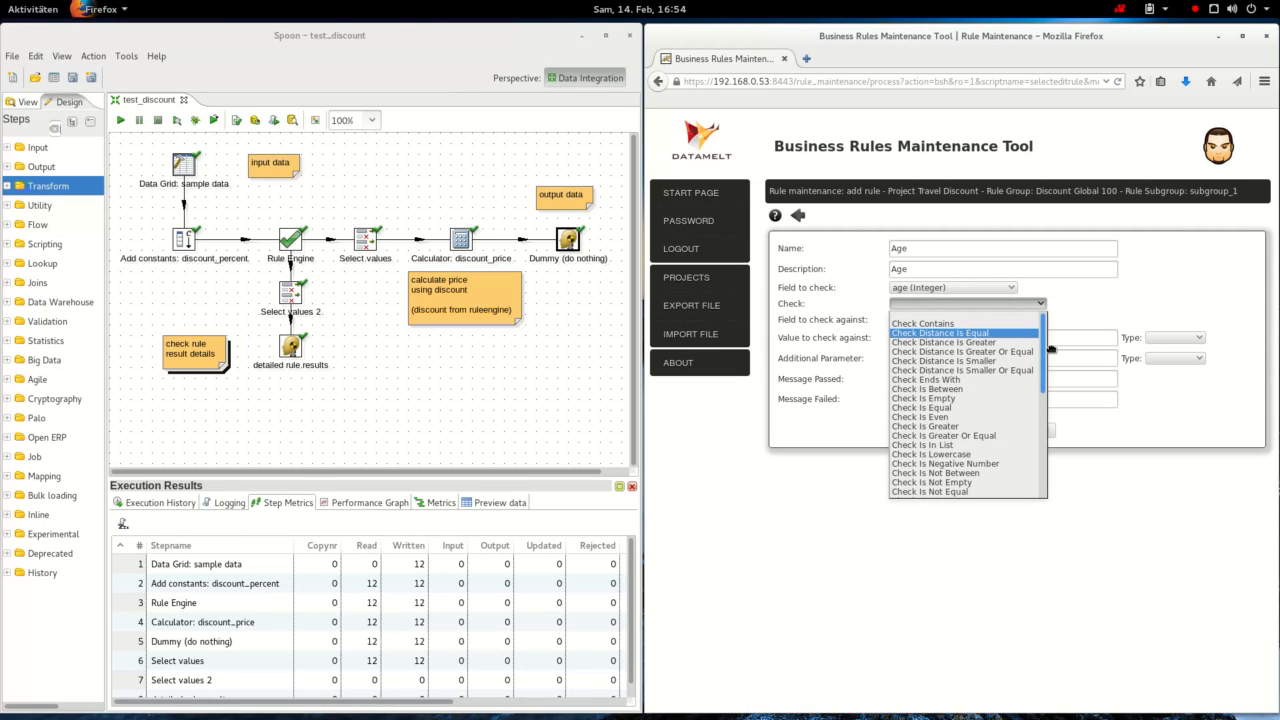
left_click_drag(1051, 348, 1058, 426)
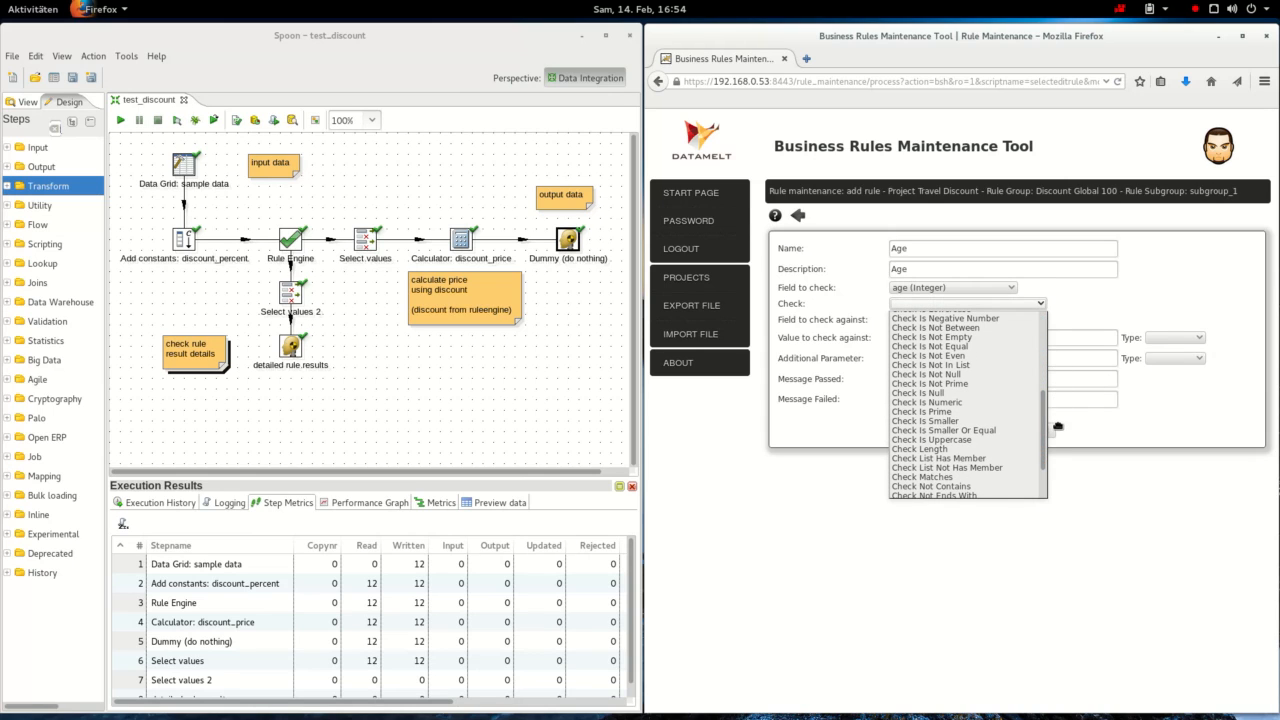
left_click(950, 421)
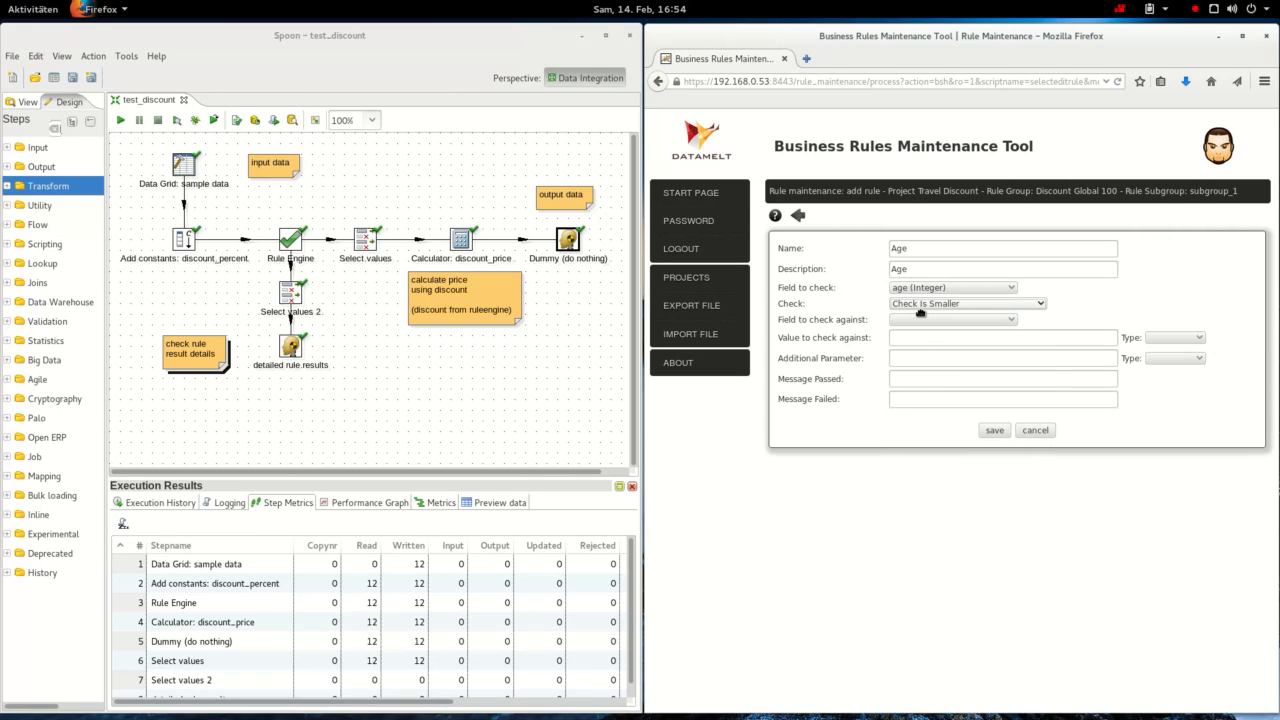
left_click(905, 343)
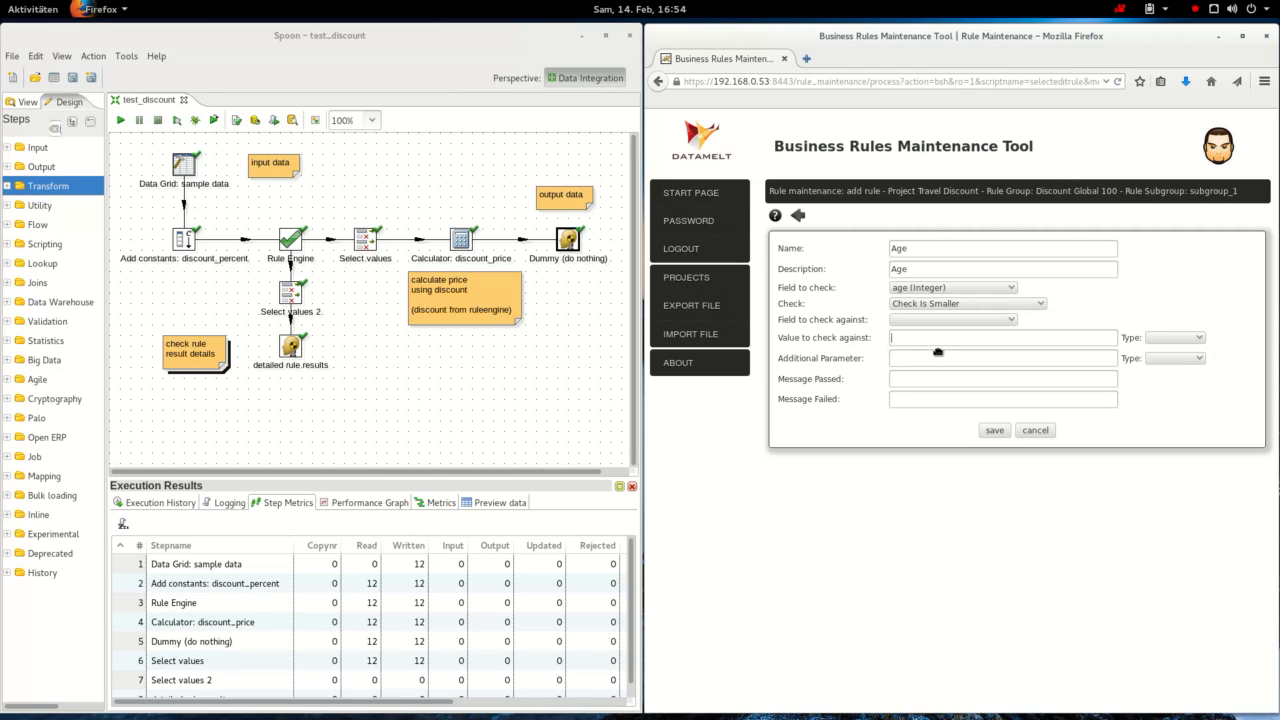
type("3")
left_click(1186, 340)
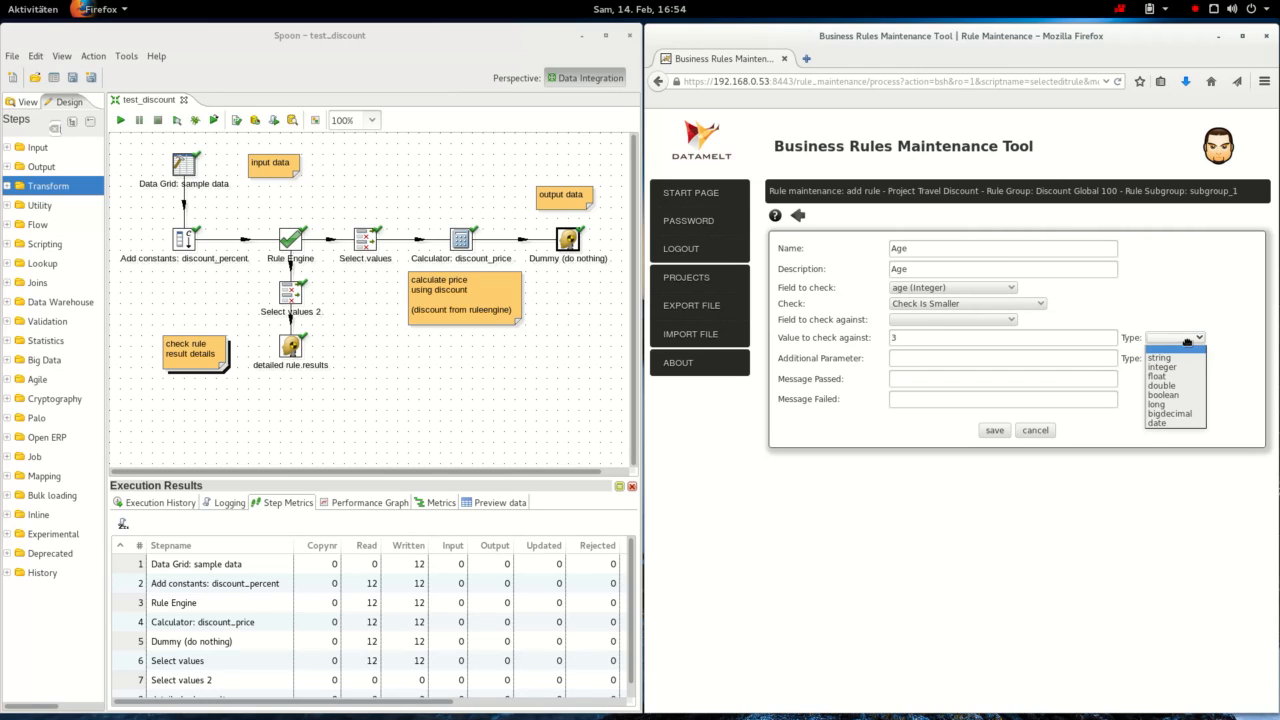
left_click(1168, 368)
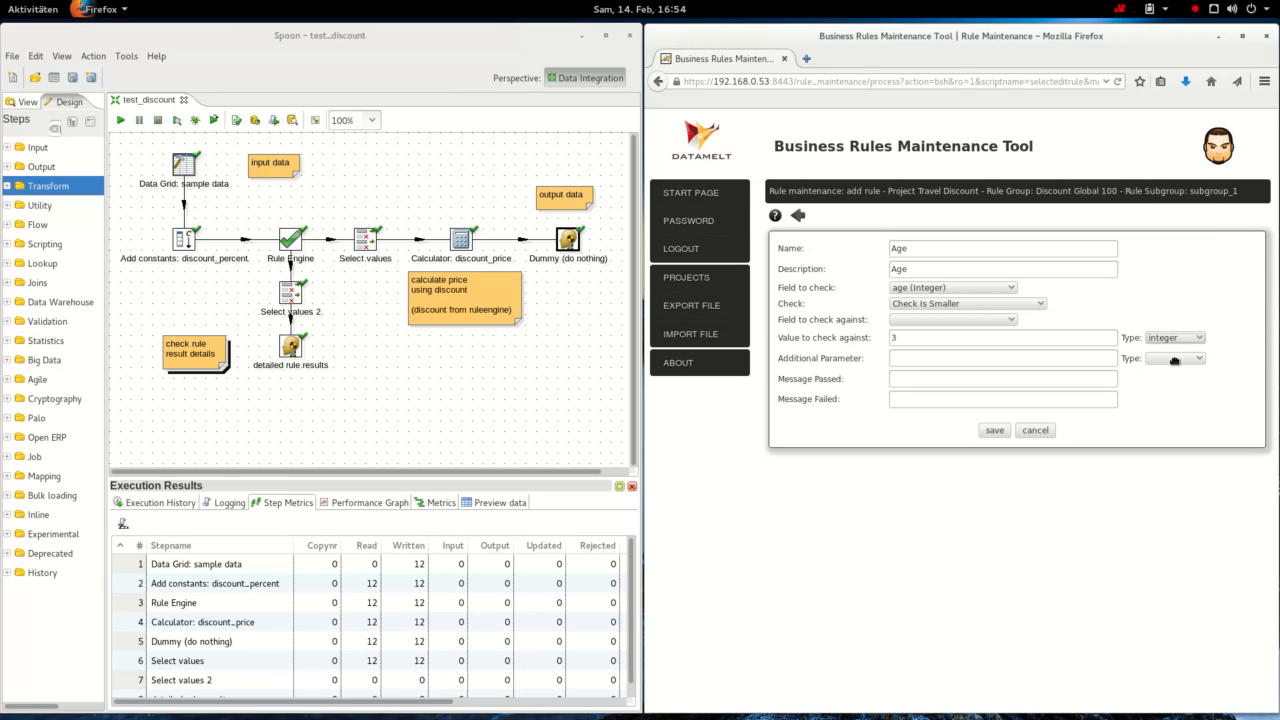
- Set the passed message "Field age $1 is correctly smaller $0" and failed message "Field age $1 is not smaller $0", then save and return to the rules list
left_click(912, 385)
left_click(912, 386)
type("f")
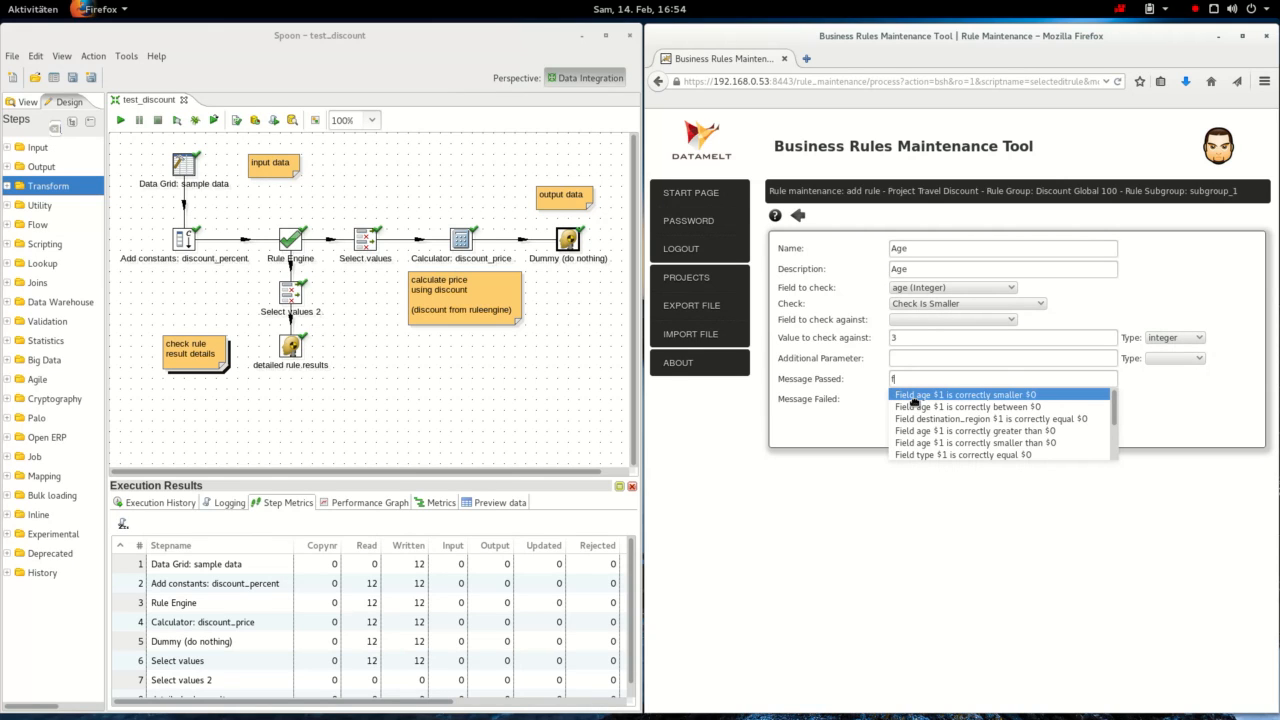
left_click(913, 400)
left_click(914, 402)
type("f")
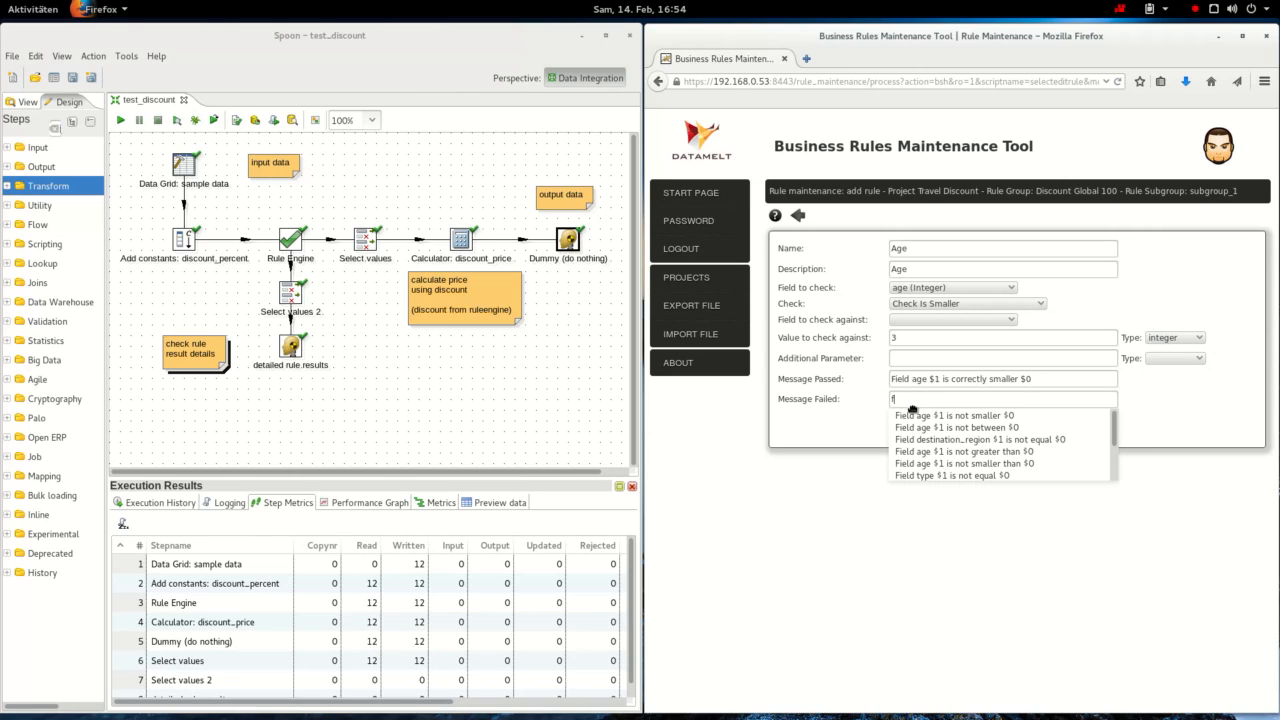
left_click(916, 416)
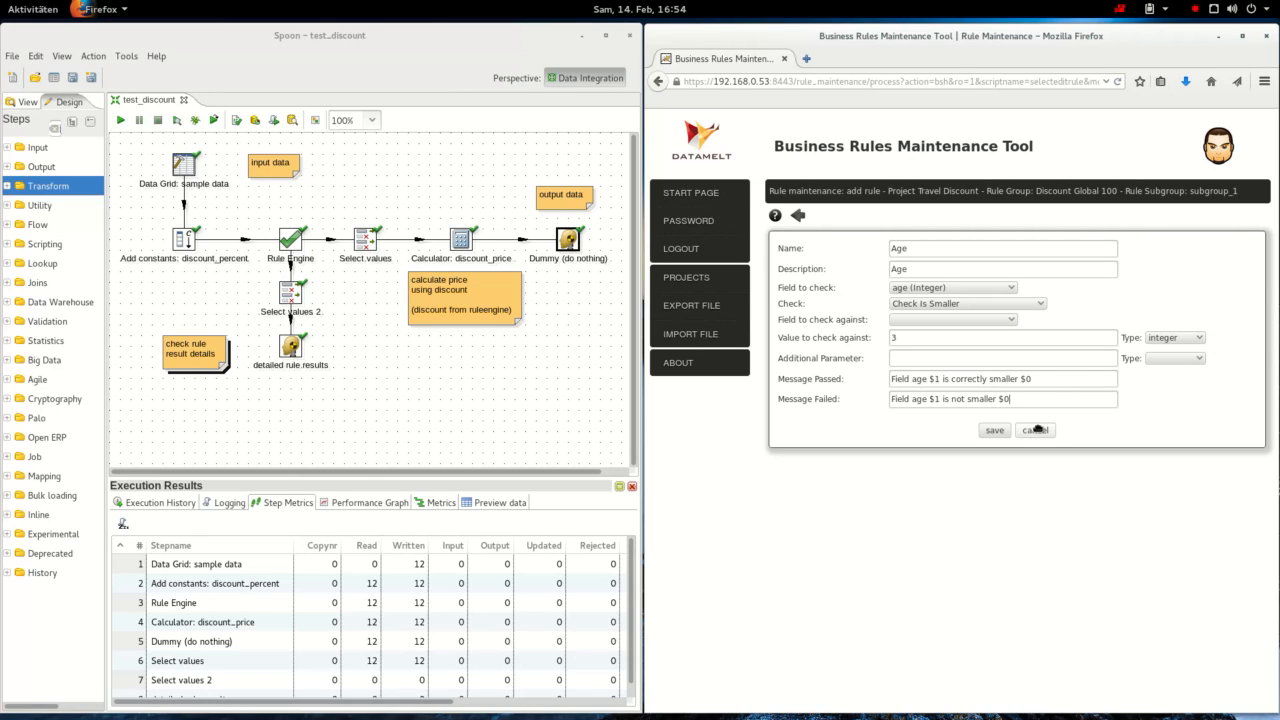
left_click(997, 431)
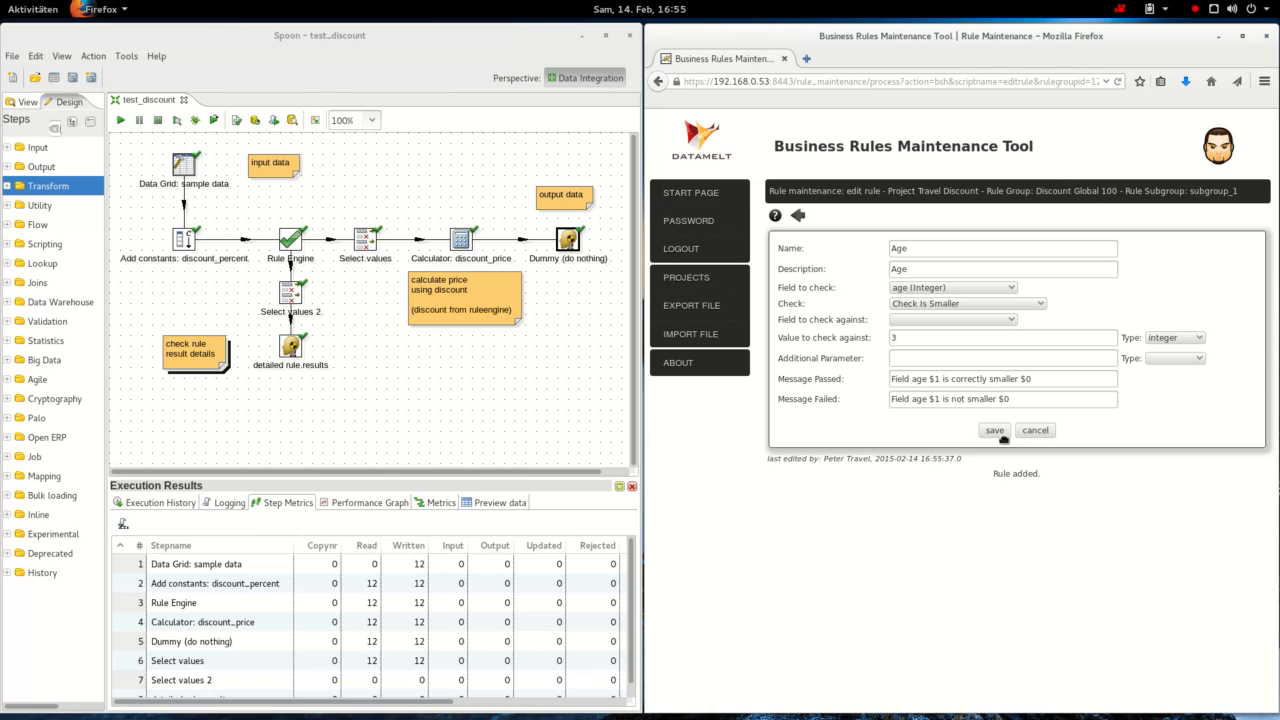
left_click(801, 217)
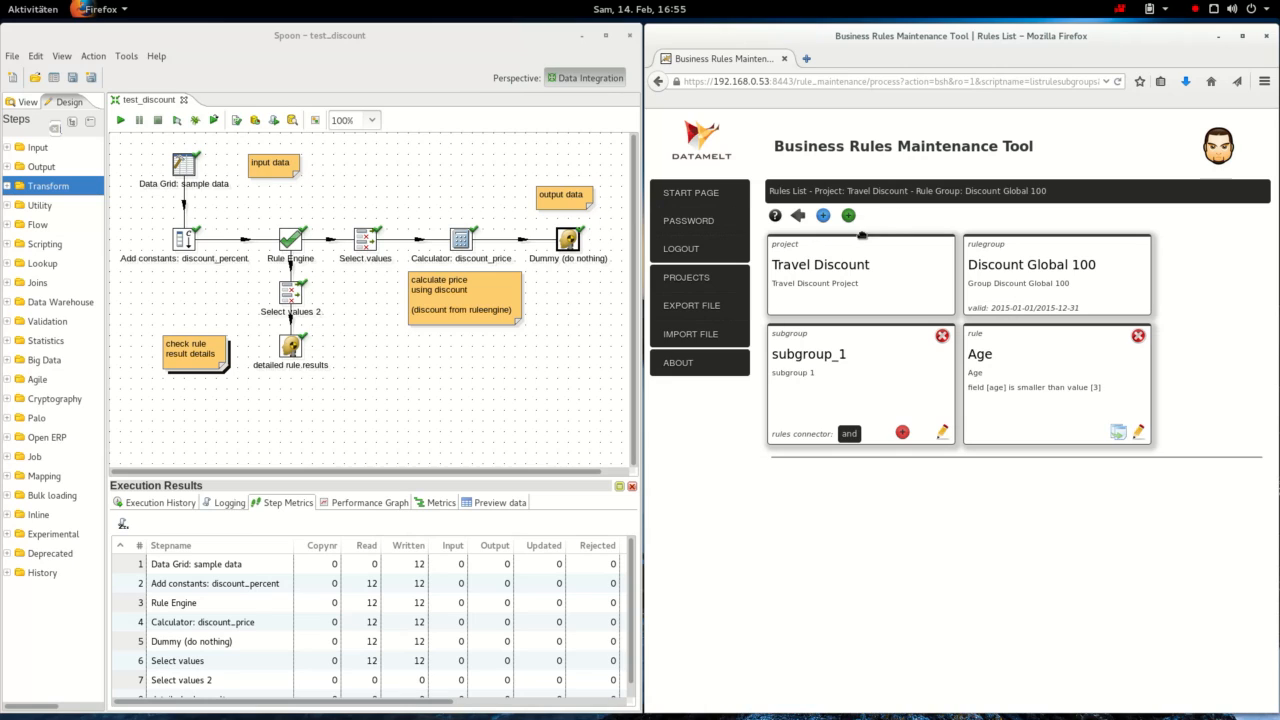
- Add a rule group action named set discount_percentage, described as set discount percentage, that executes if Rule Group passed
left_click(855, 220)
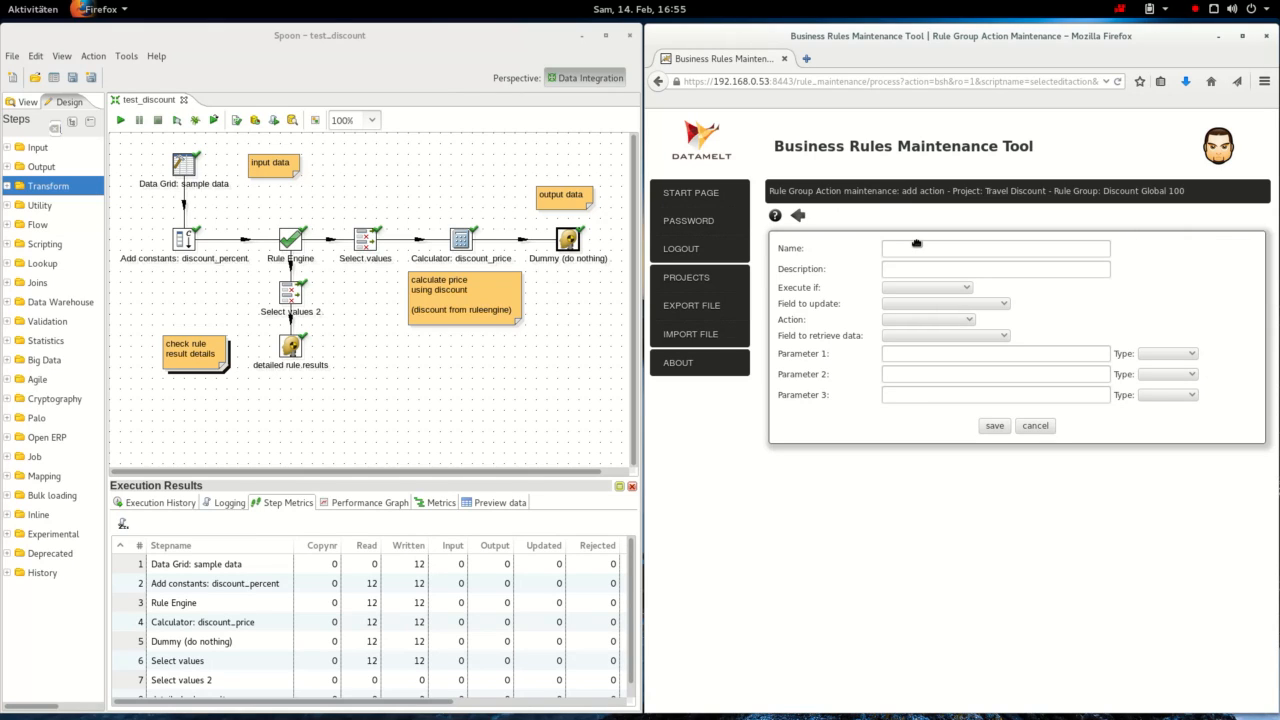
type("et")
left_click(915, 276)
type("s")
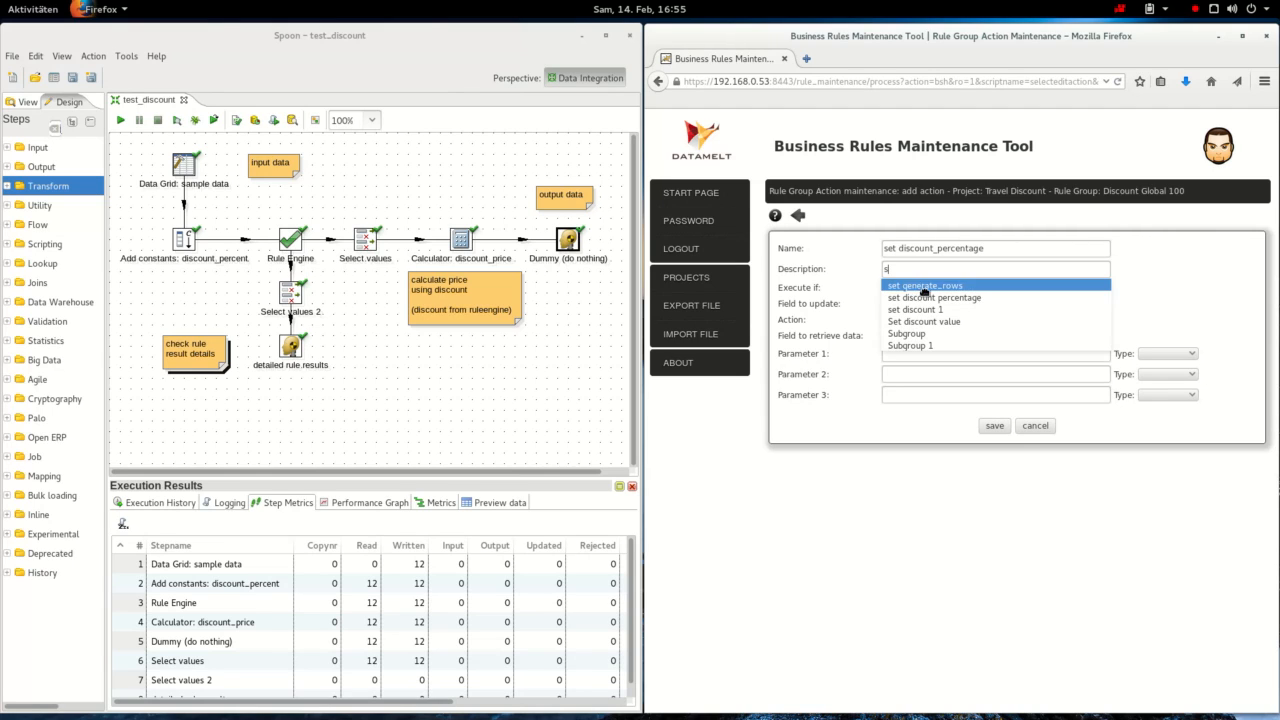
left_click(913, 300)
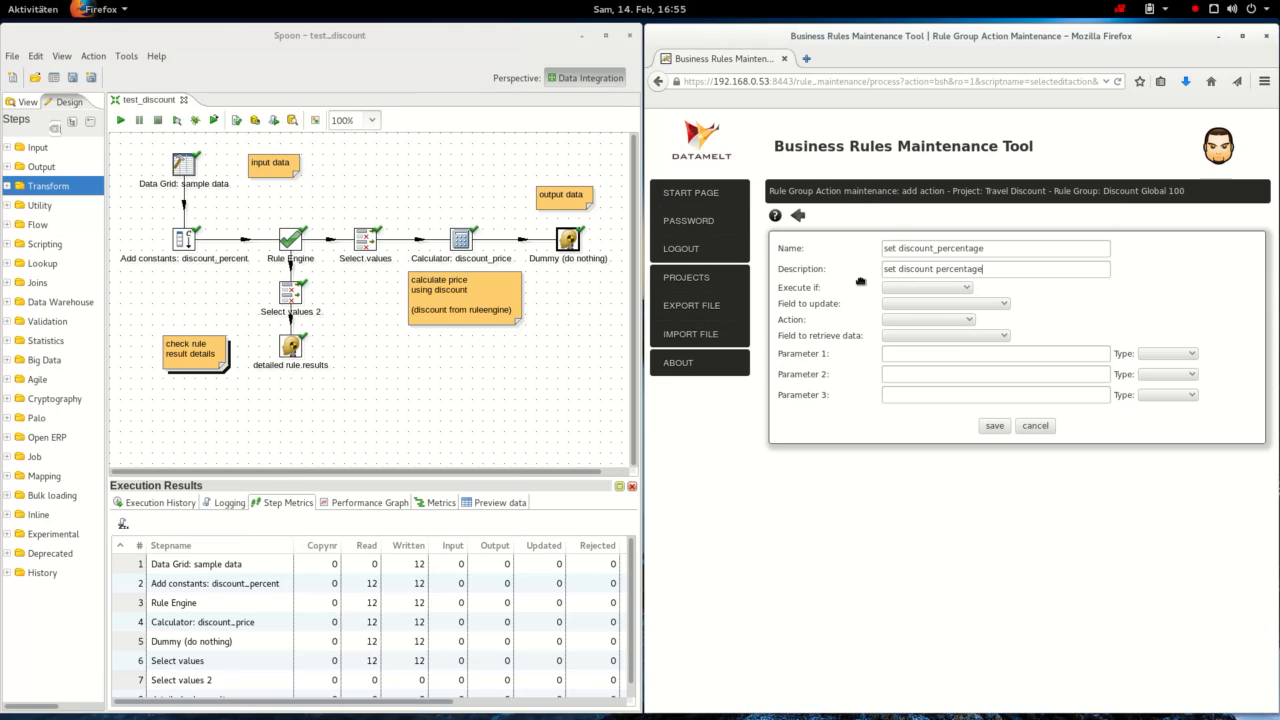
left_click(933, 291)
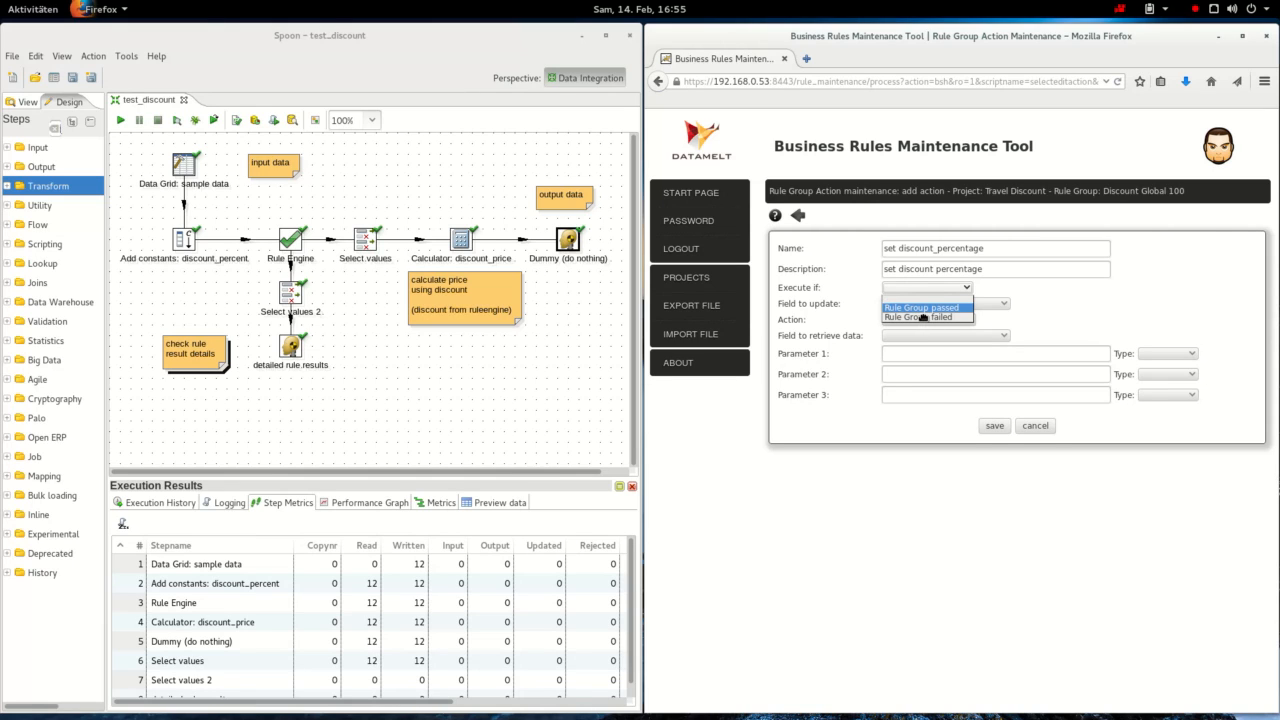
left_click(922, 310)
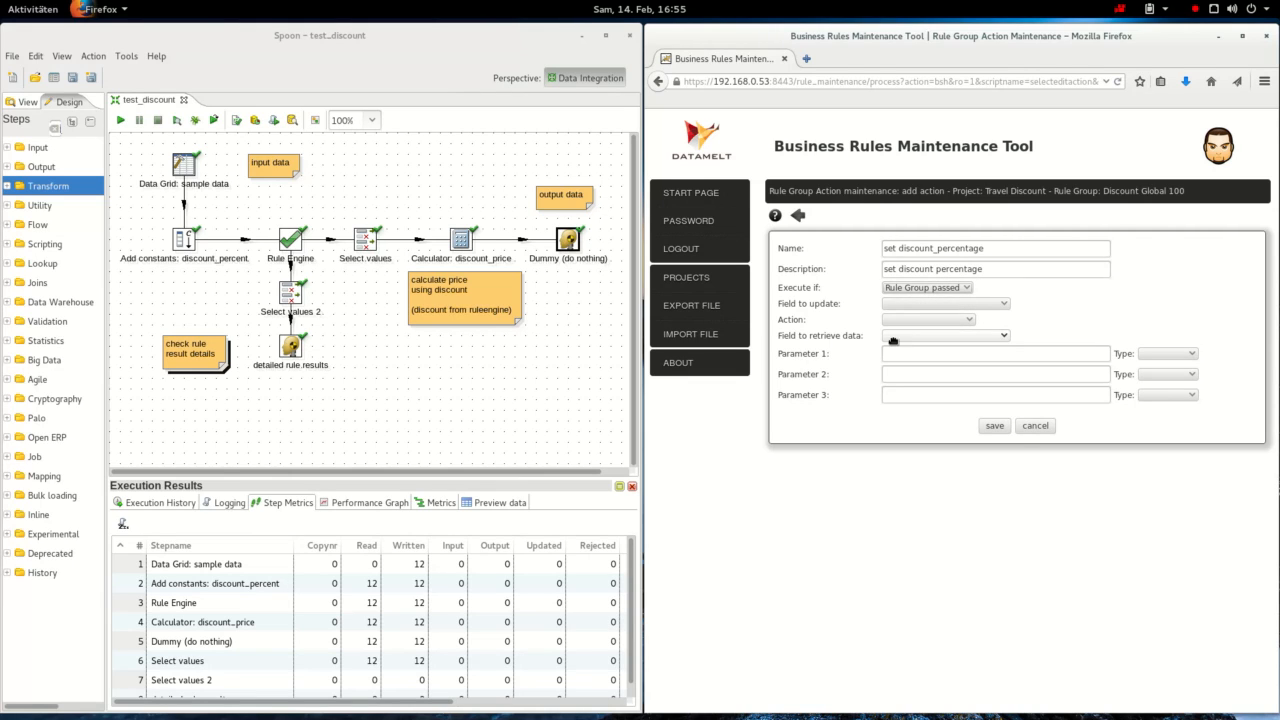
- Make the action update the field discount_percent (Number) using set value (number)
left_click(920, 304)
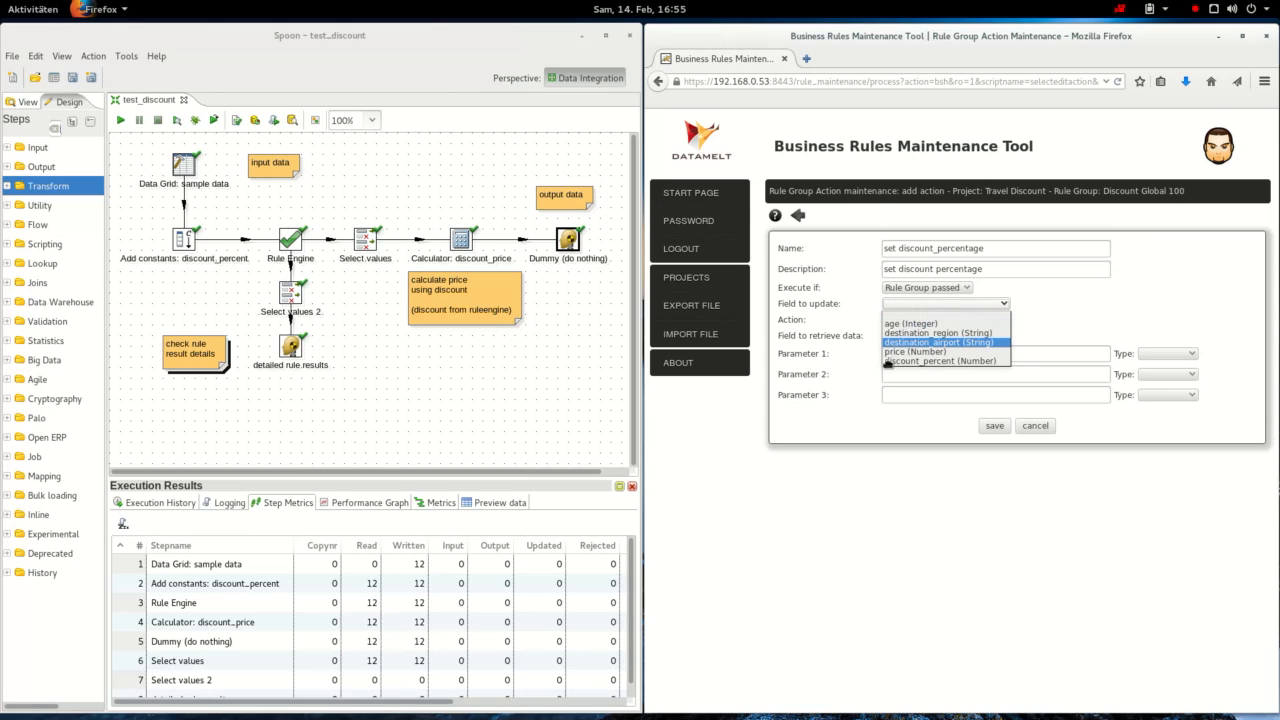
left_click(905, 364)
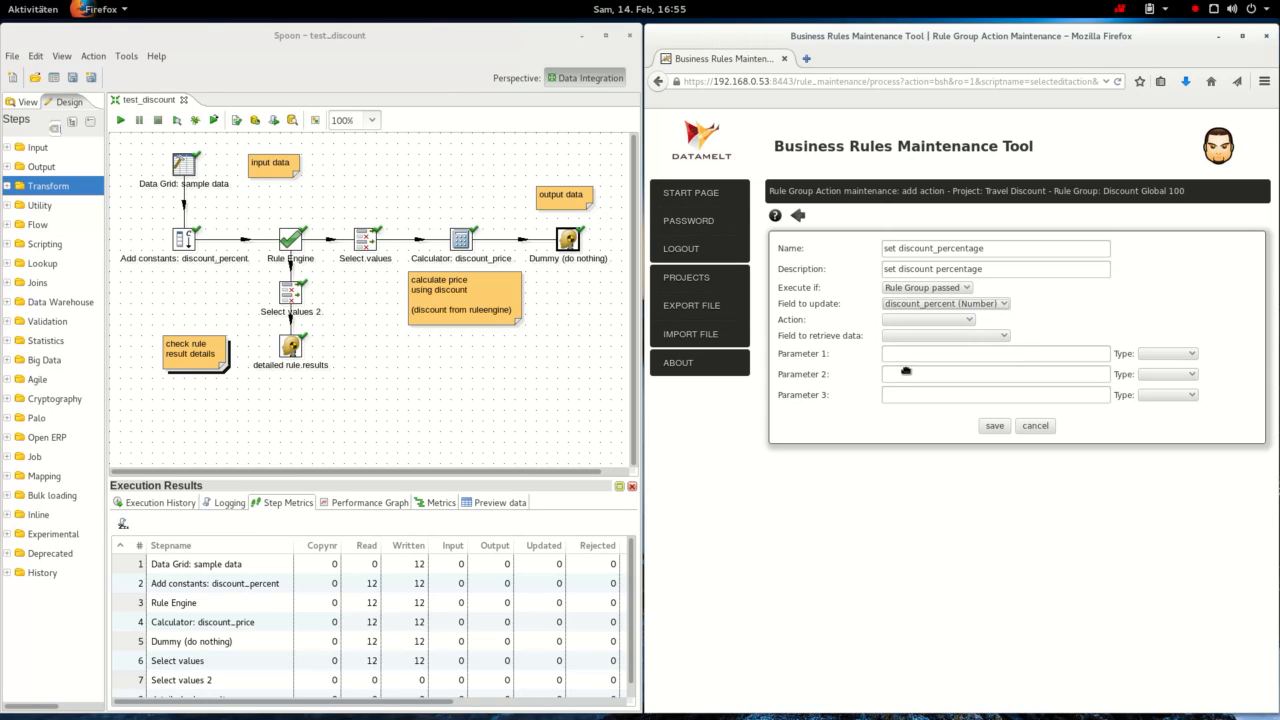
left_click(924, 321)
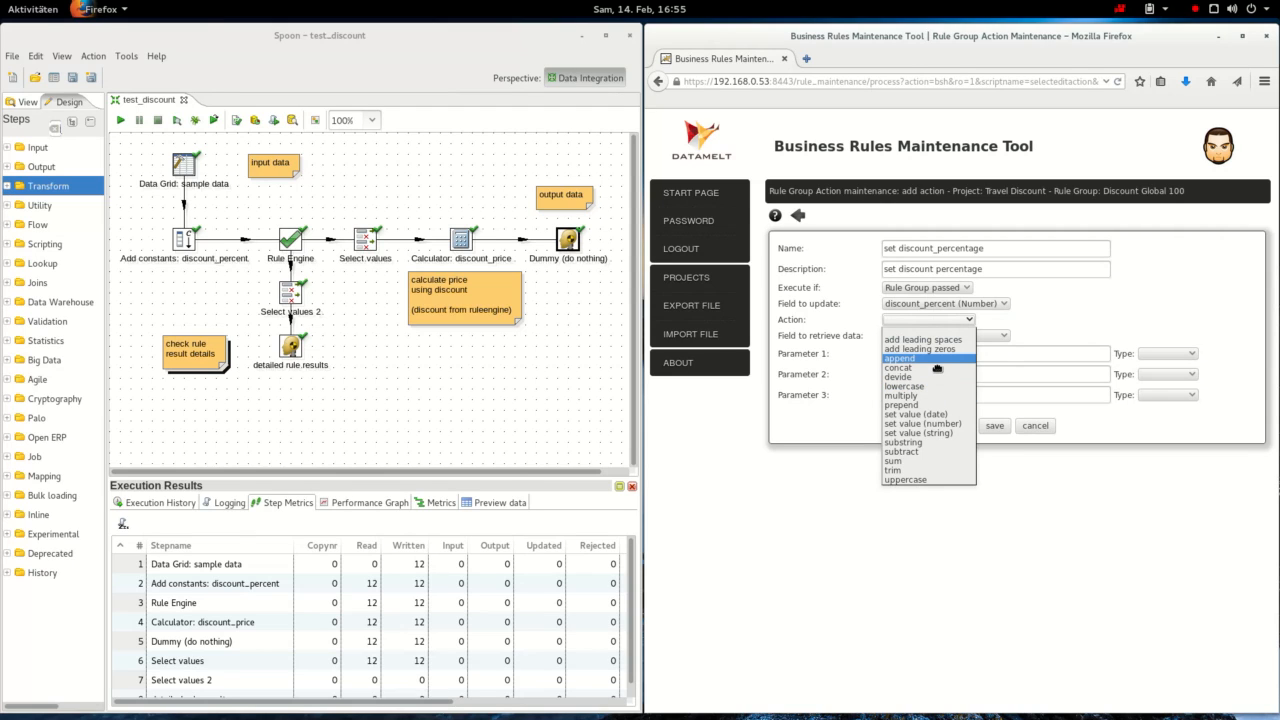
left_click(933, 433)
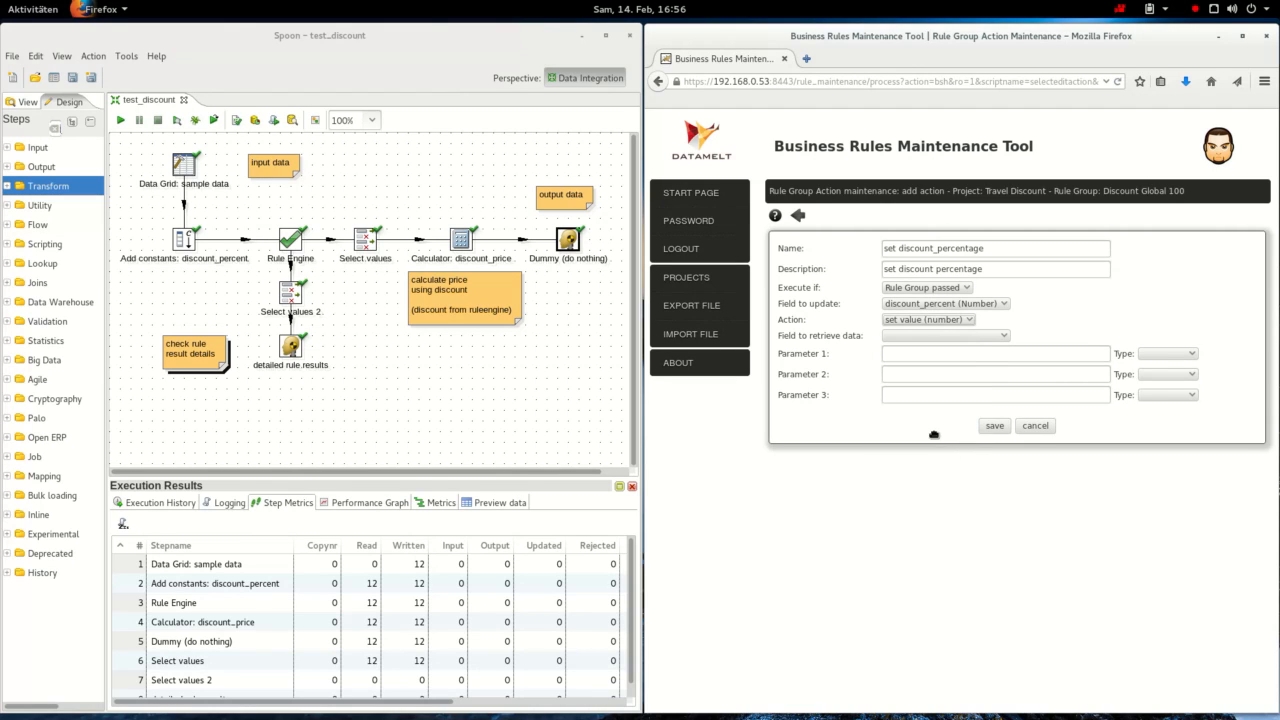
- Set the action's Parameter 1 to 100 of type integer, save the action, and return to the rules list
left_click(988, 363)
type("100")
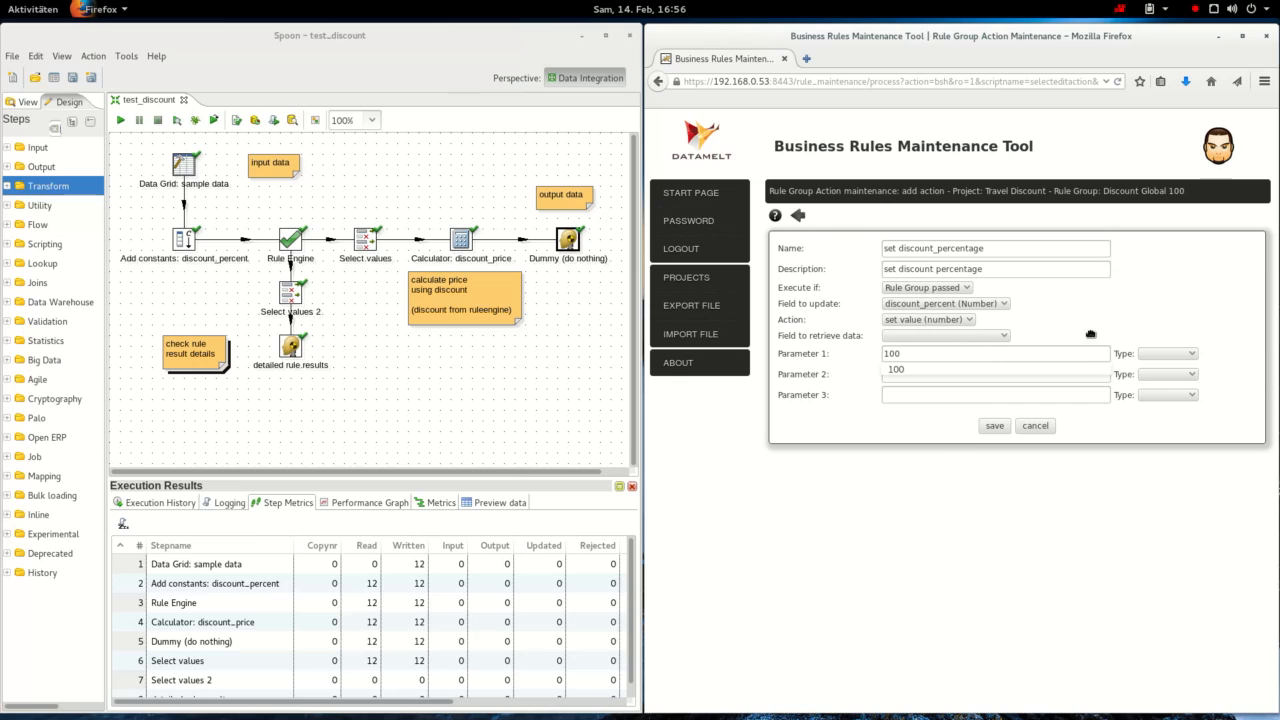
left_click(1165, 356)
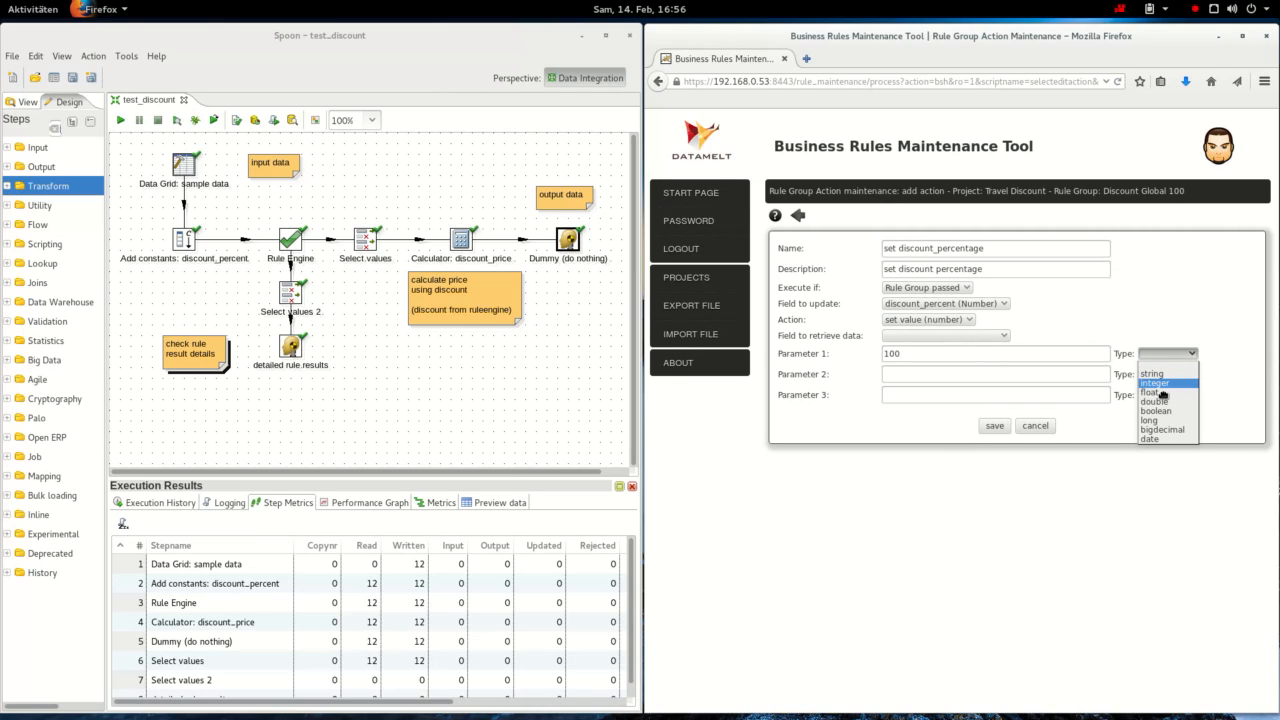
left_click(1163, 390)
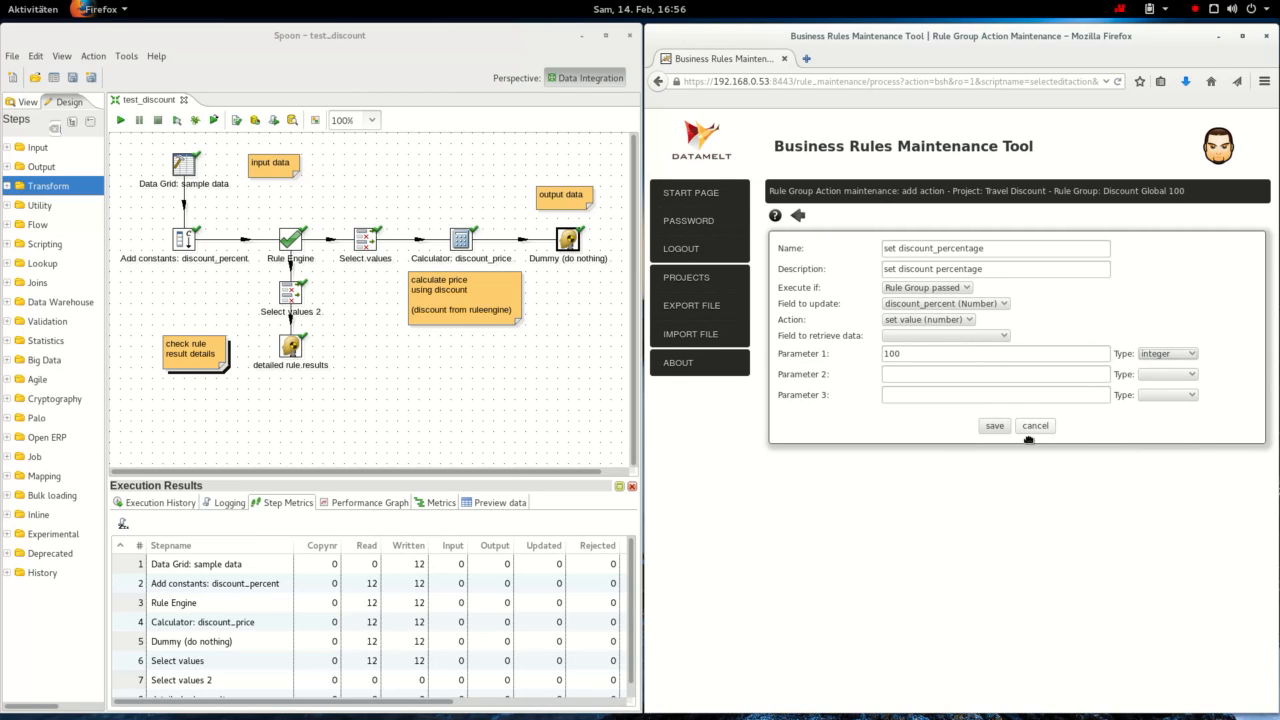
left_click(997, 429)
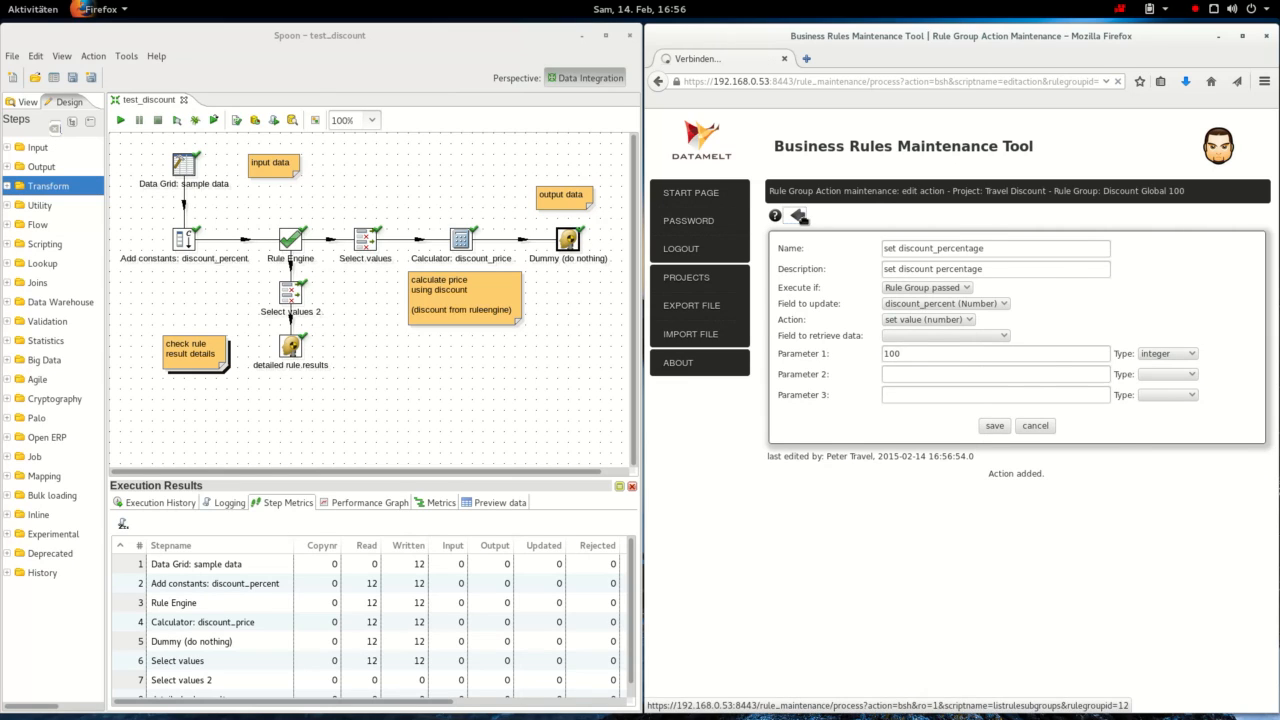
left_click(798, 216)
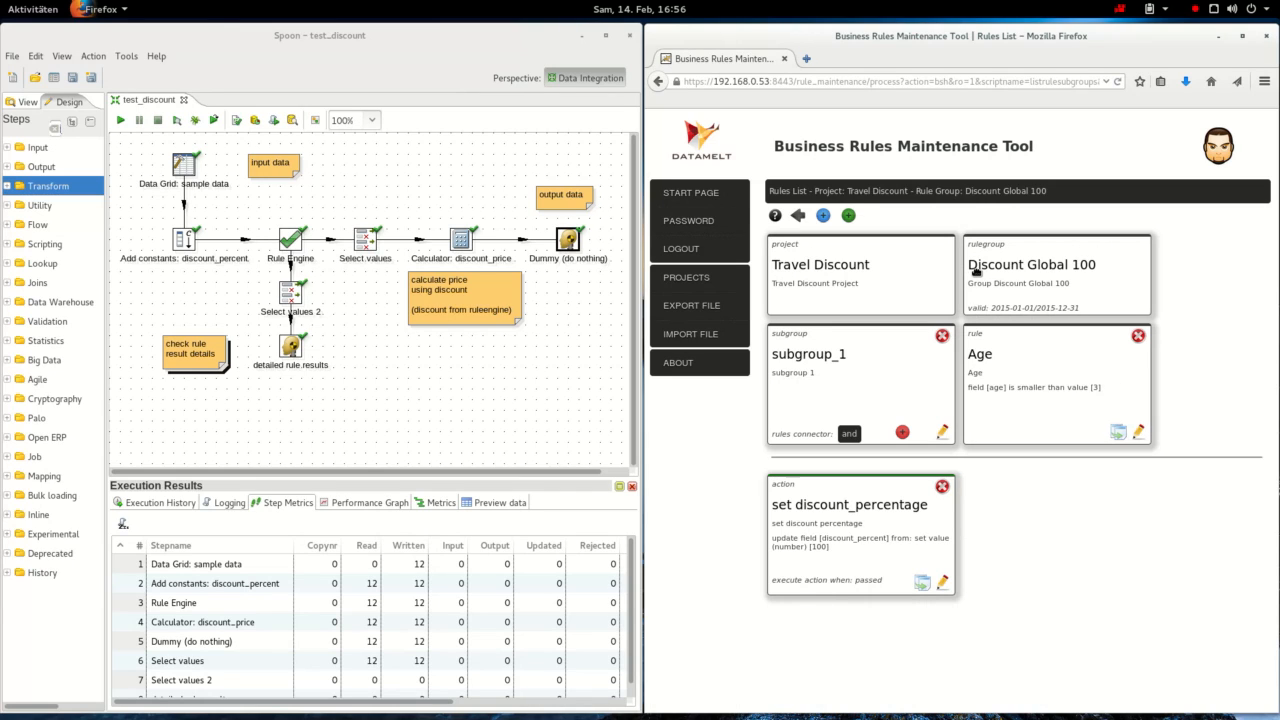
left_click_drag(972, 266, 1103, 276)
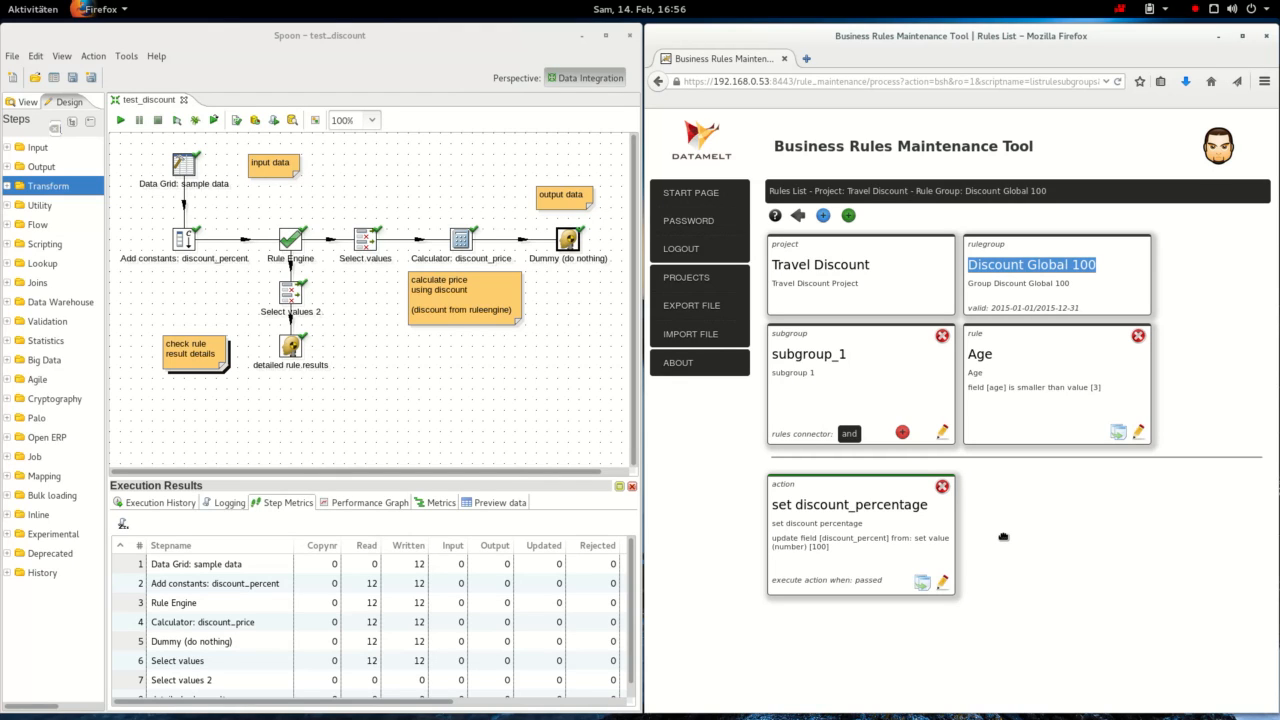
- Export the Travel Discount project with validity date 2015-02-14 as a zip file, replacing discount.zip in the quality_checks folder
left_click(713, 311)
left_click(977, 247)
left_click(975, 265)
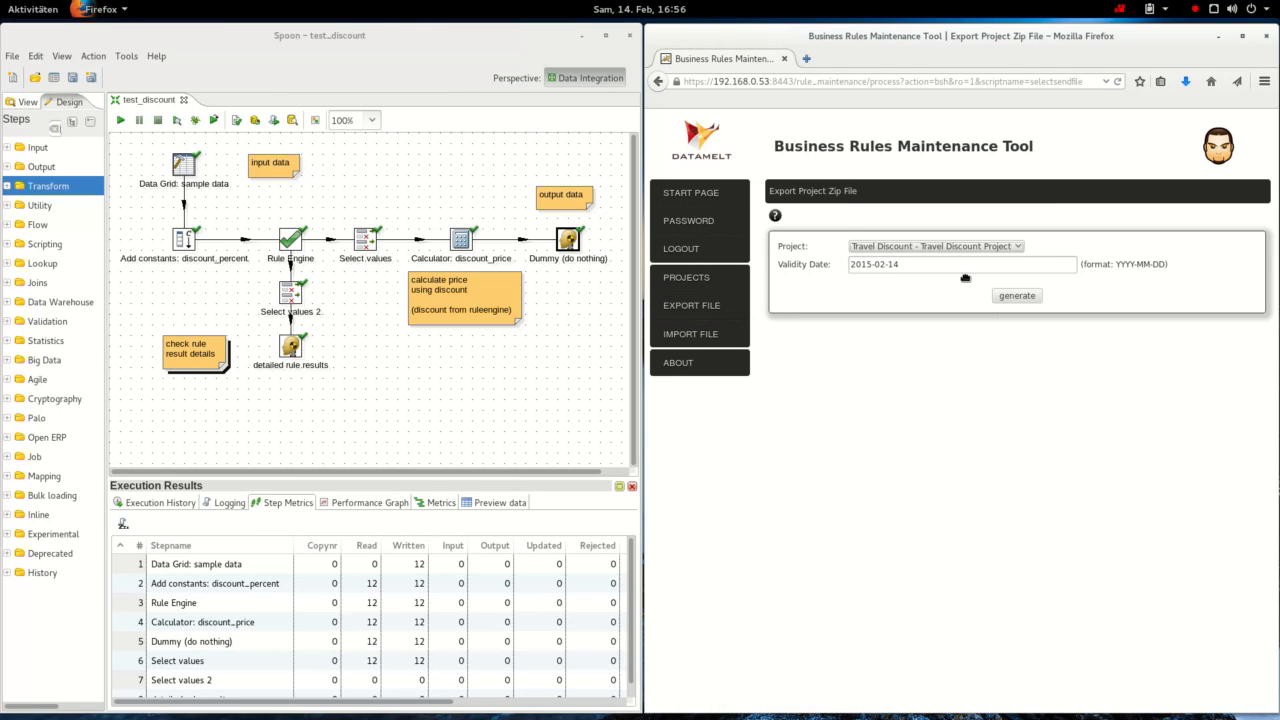
left_click(1028, 297)
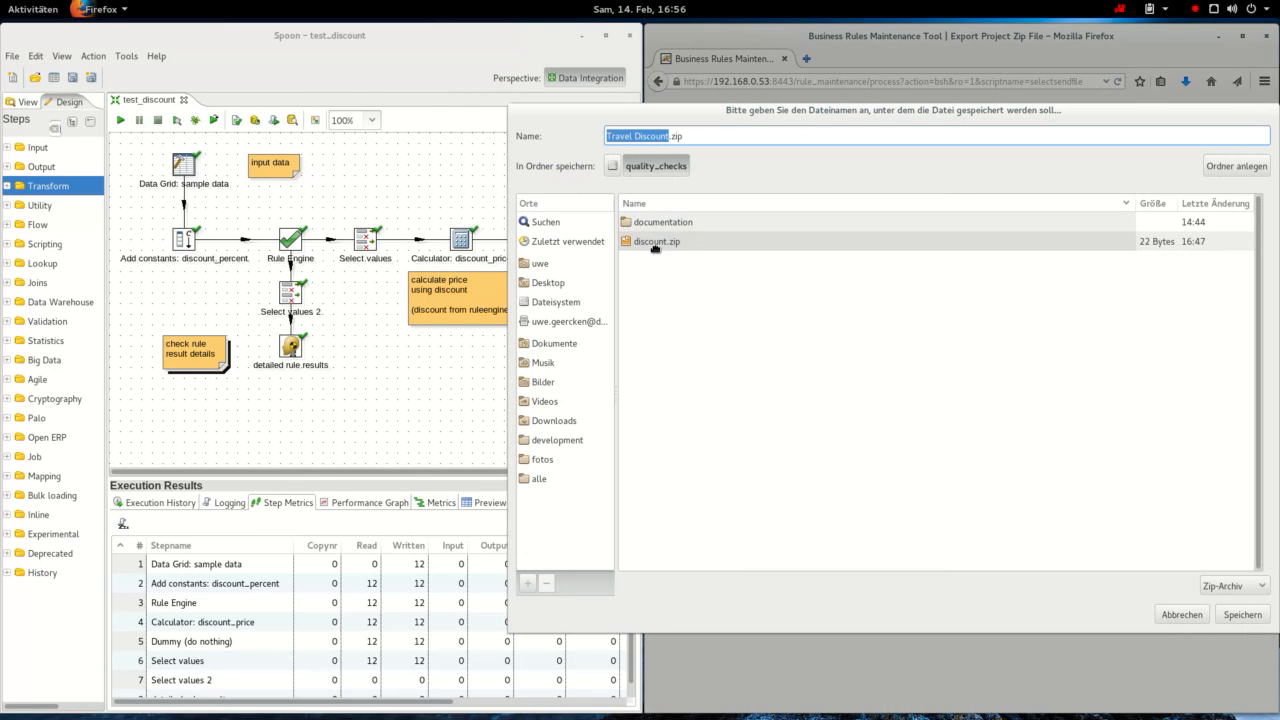
left_click(645, 247)
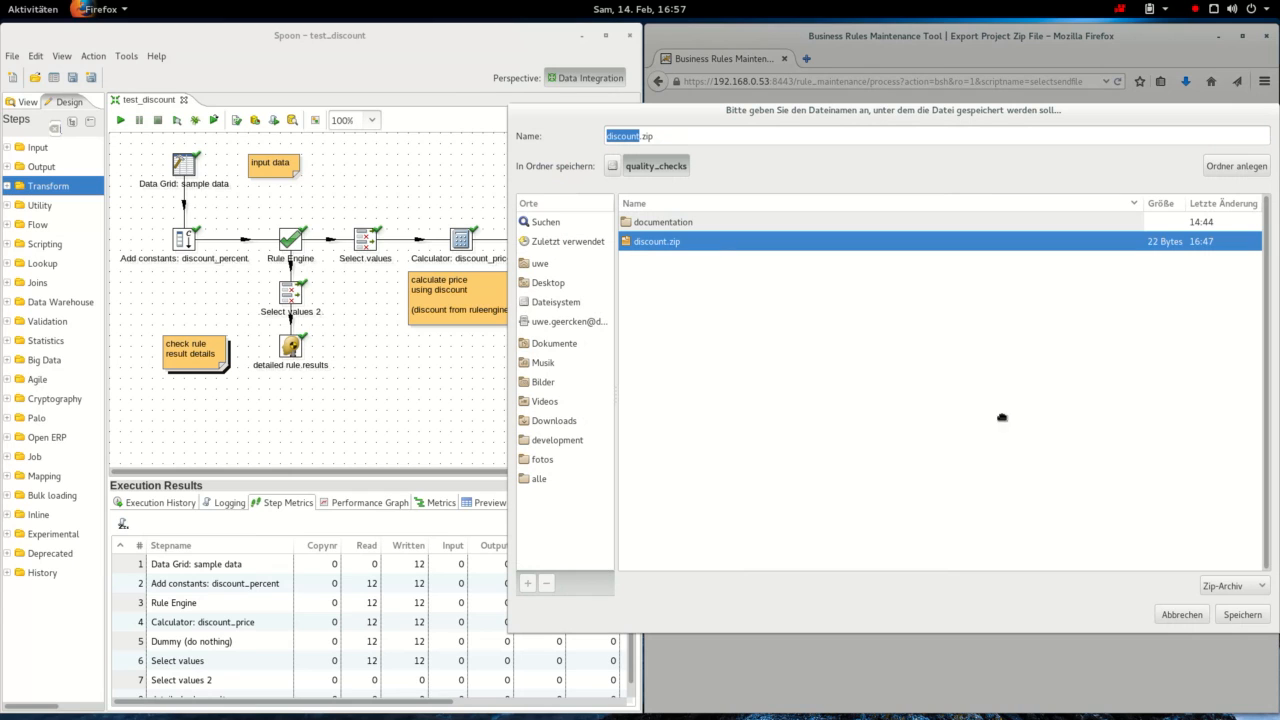
left_click(1240, 615)
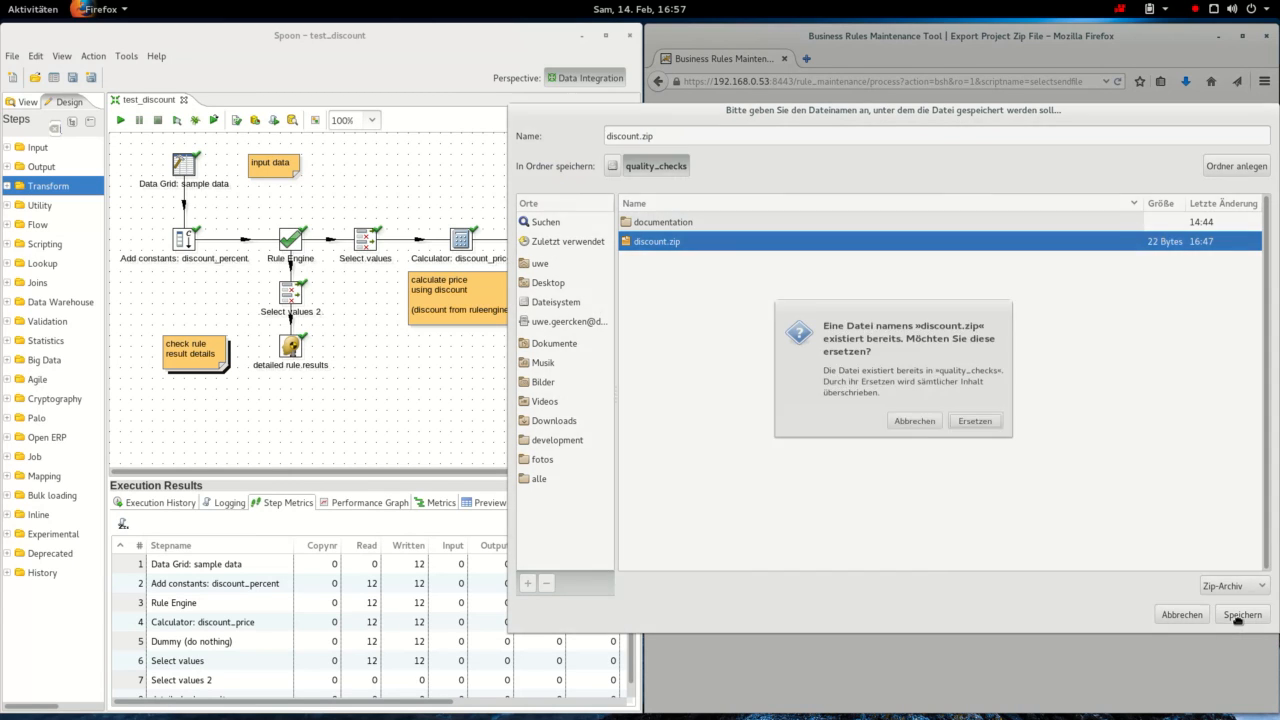
left_click(998, 434)
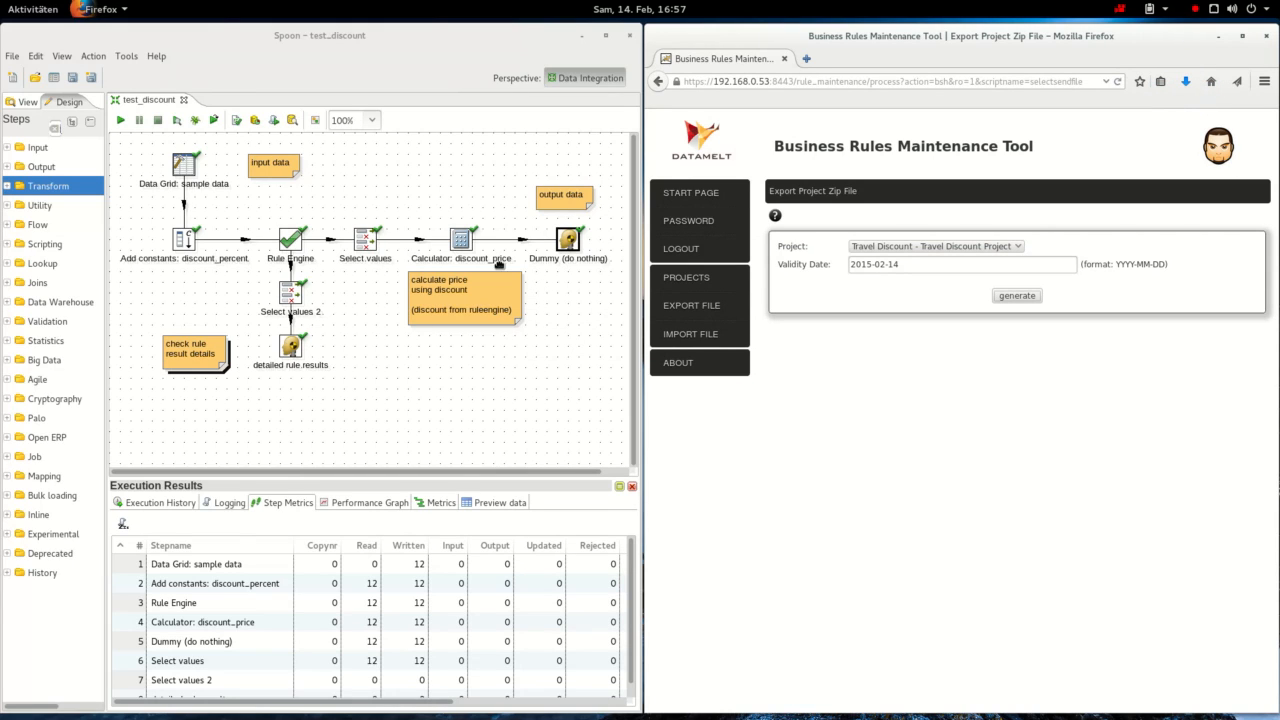
- Switch to Spoon and check the rules file name in the Rule Engine step's settings, leaving them without changes
double_click(293, 248)
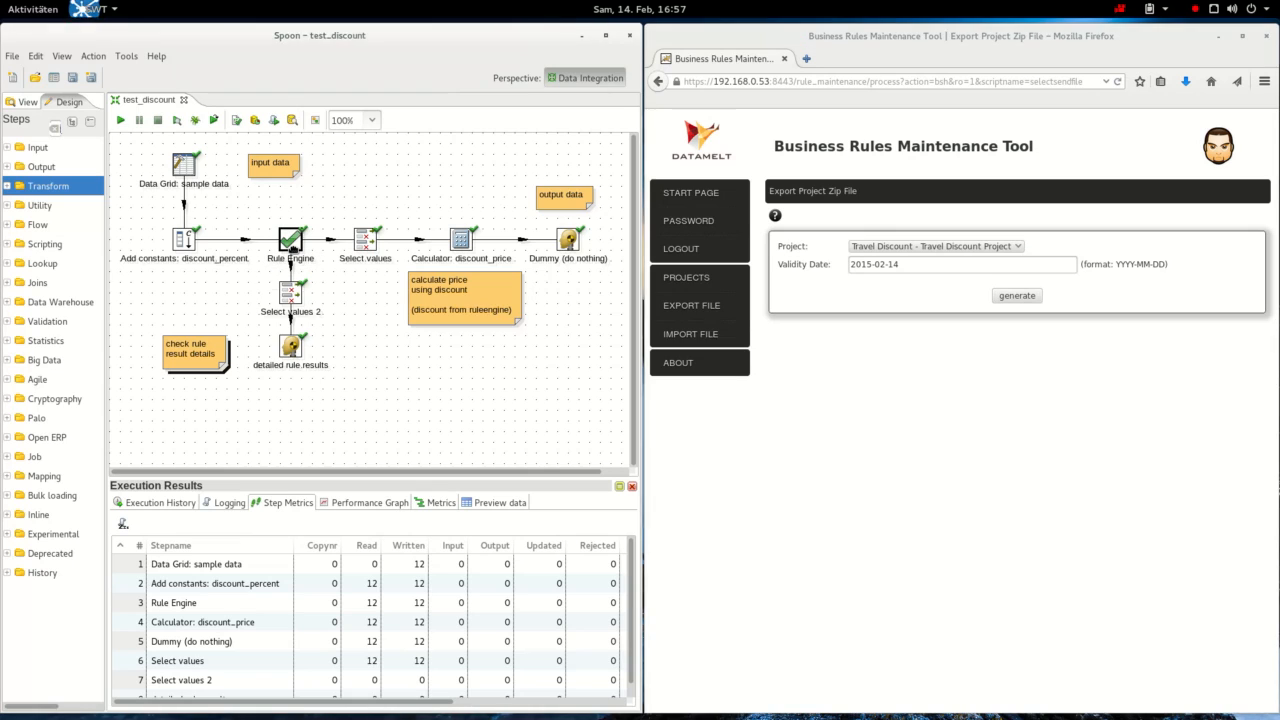
left_click_drag(494, 357, 557, 358)
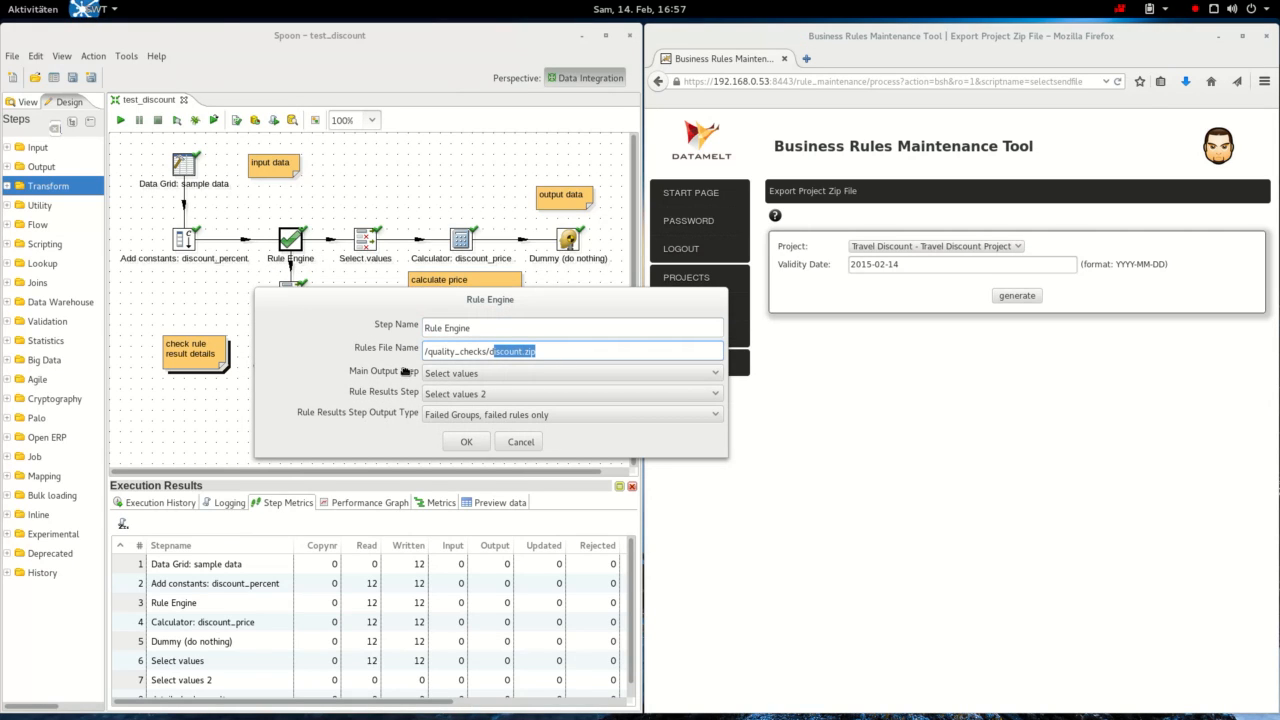
left_click(520, 441)
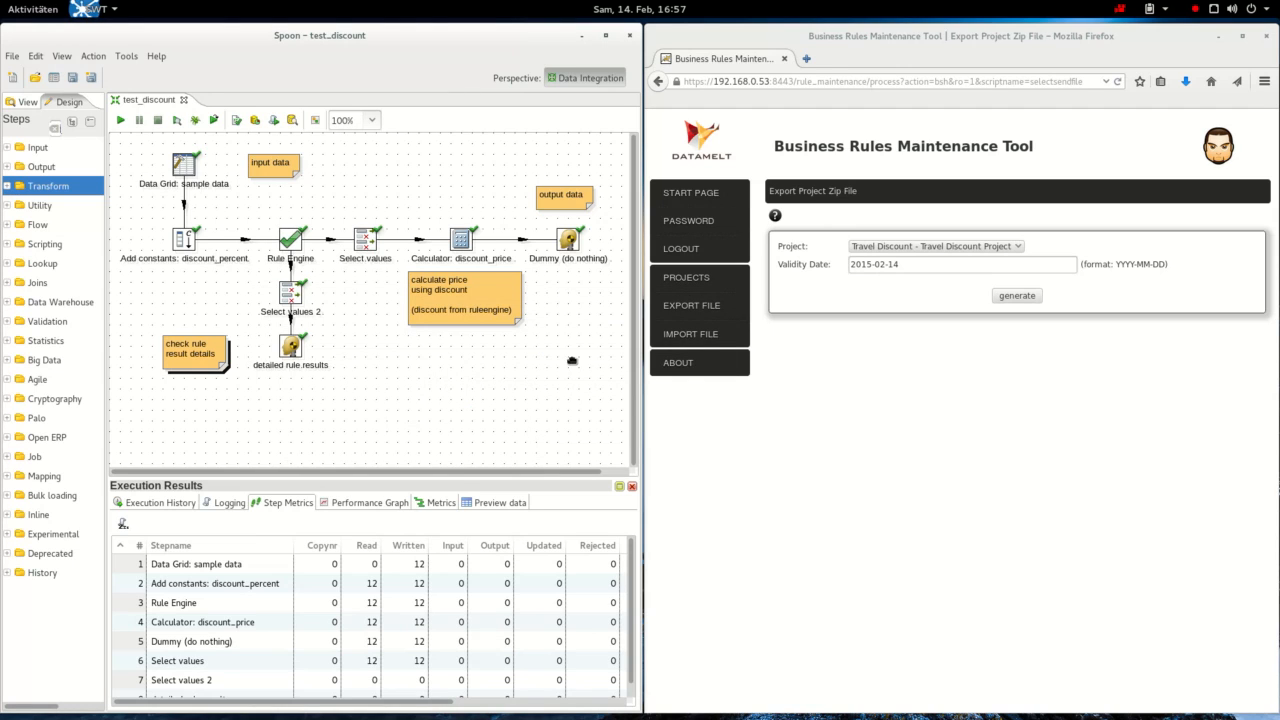
- Preview the rows of the Dummy (do nothing) step, examine the discount_percent and discount_price values, and close the preview
right_click(573, 248)
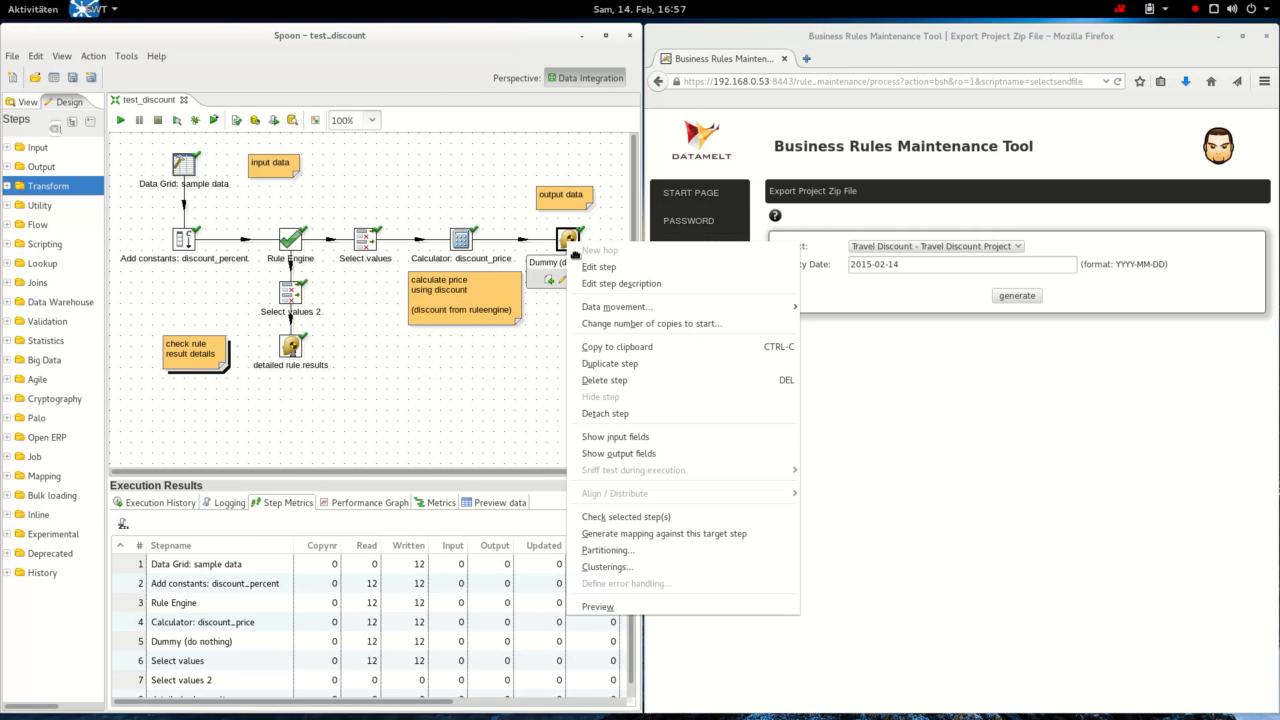
left_click(594, 607)
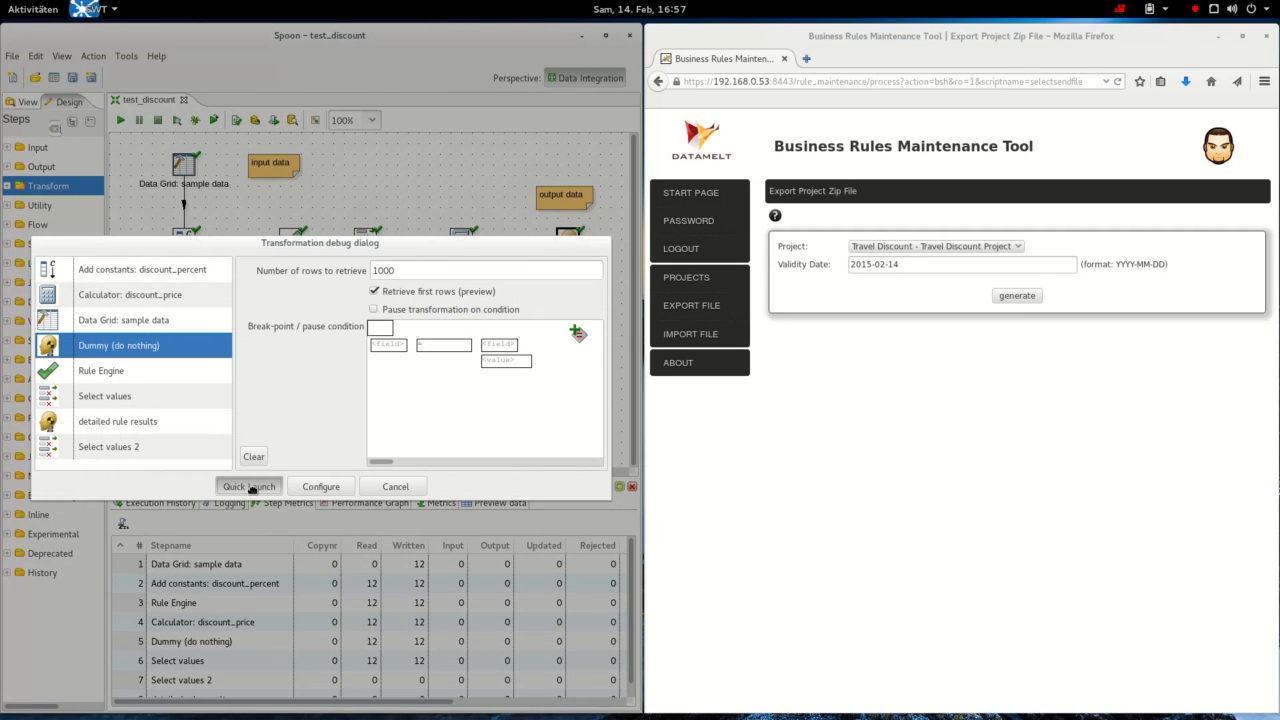
left_click(253, 486)
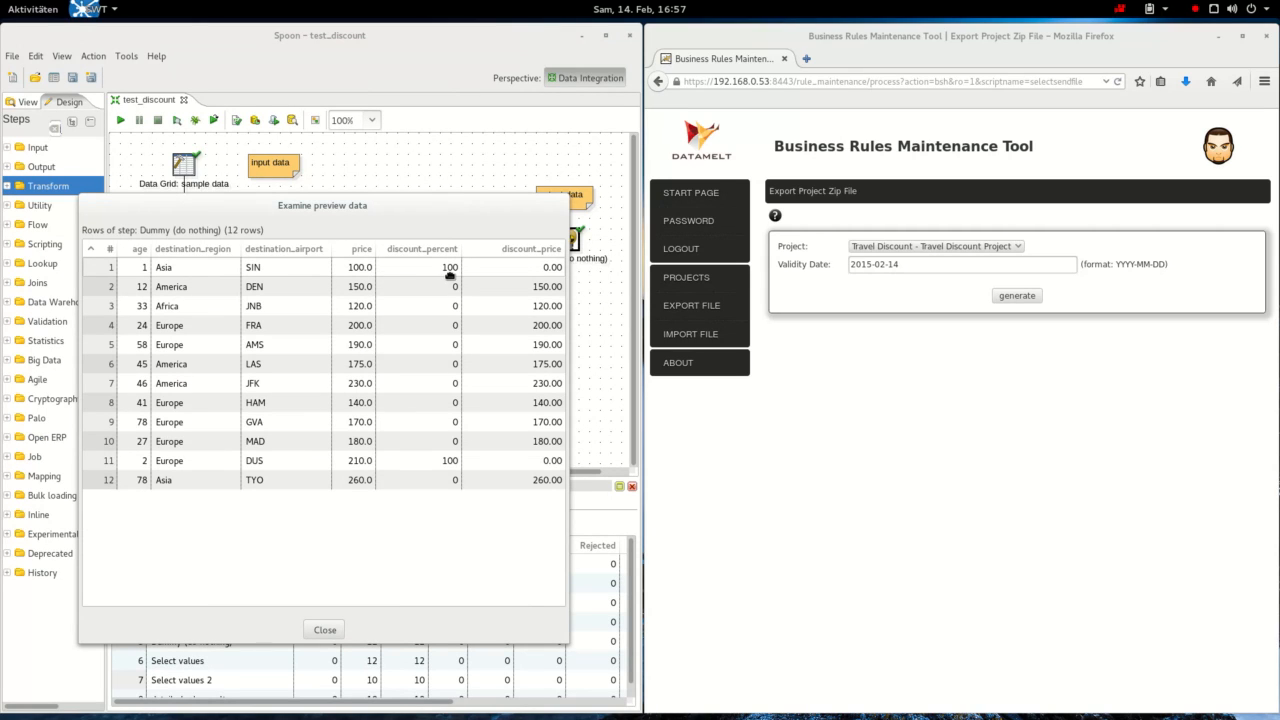
left_click_drag(469, 213, 470, 276)
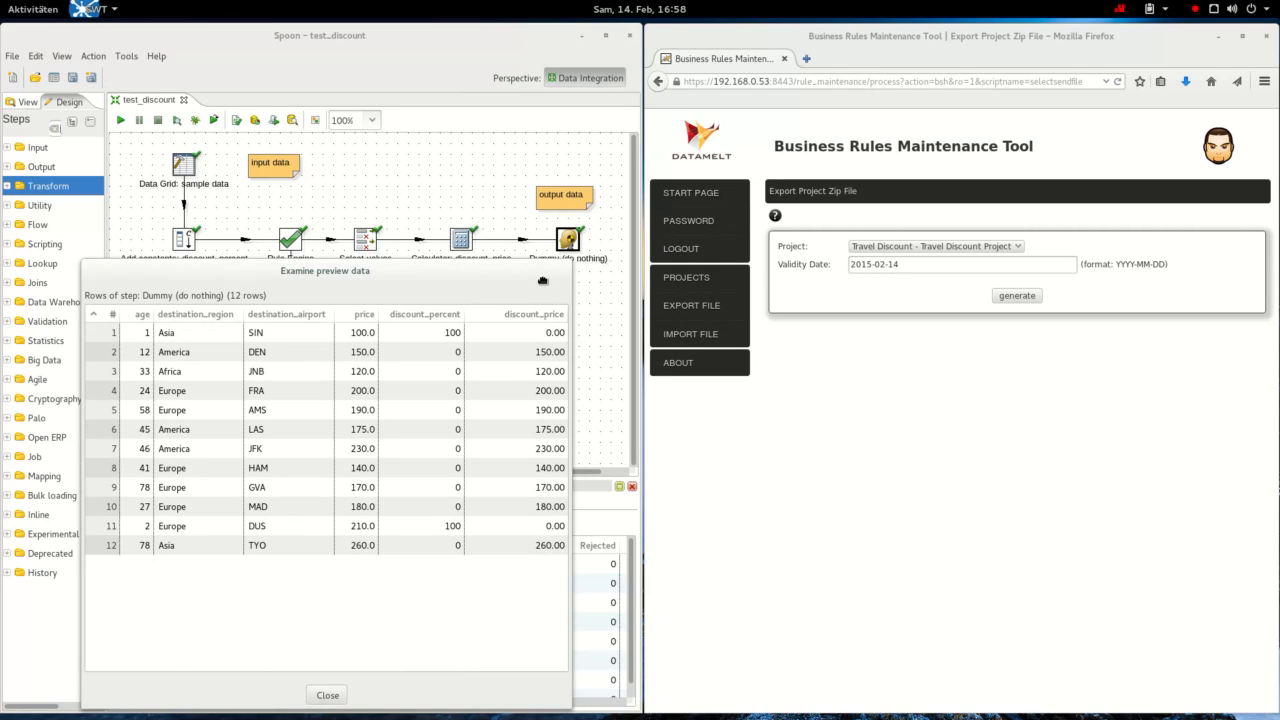
left_click_drag(542, 280, 545, 233)
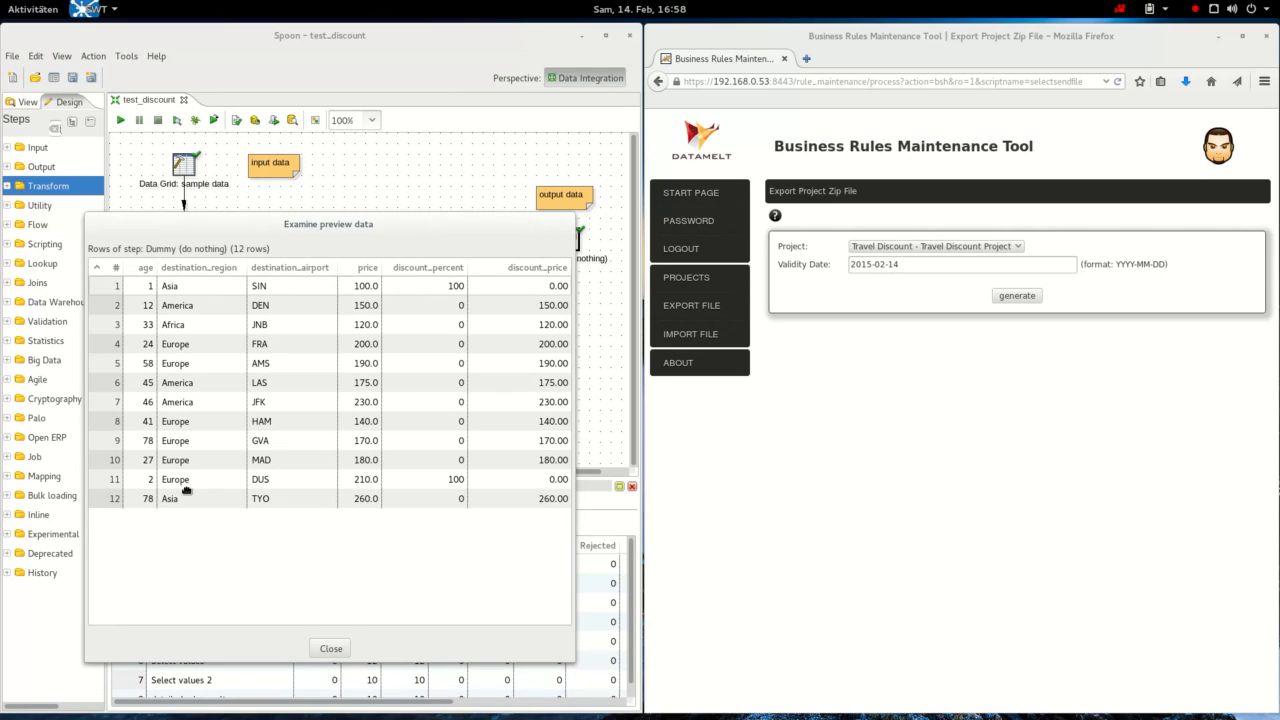
left_click(557, 487)
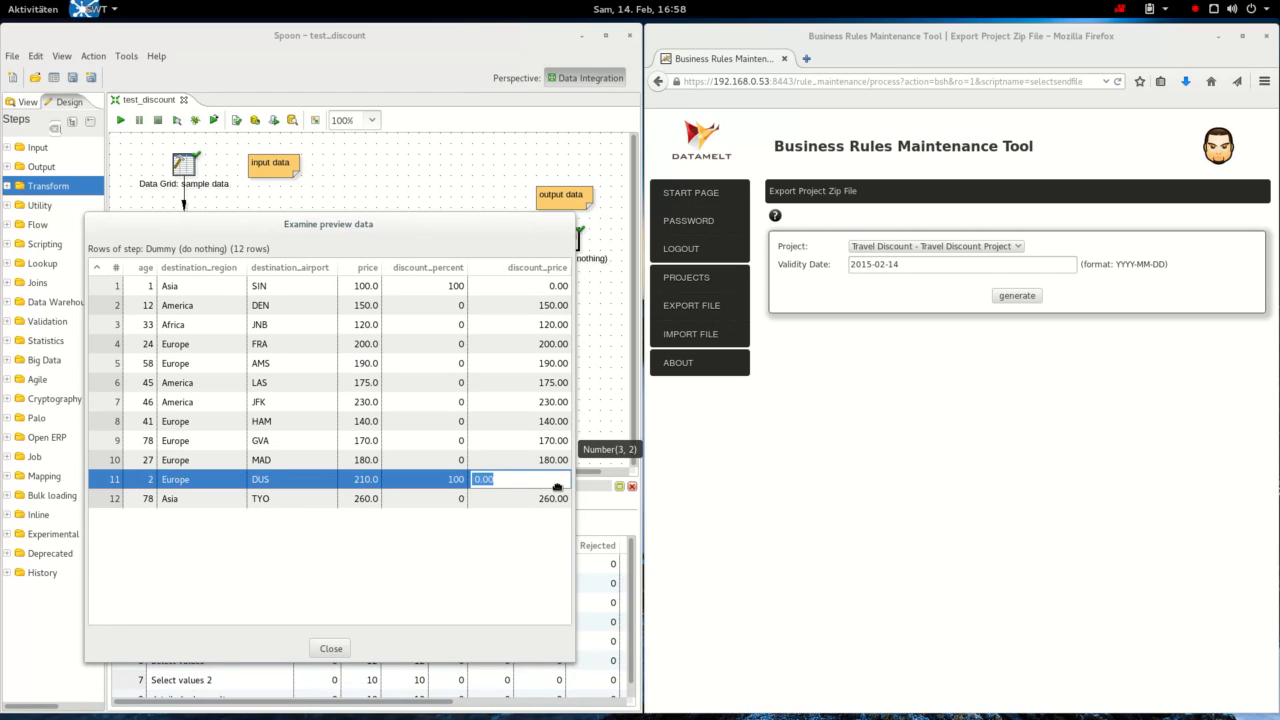
key("Escape")
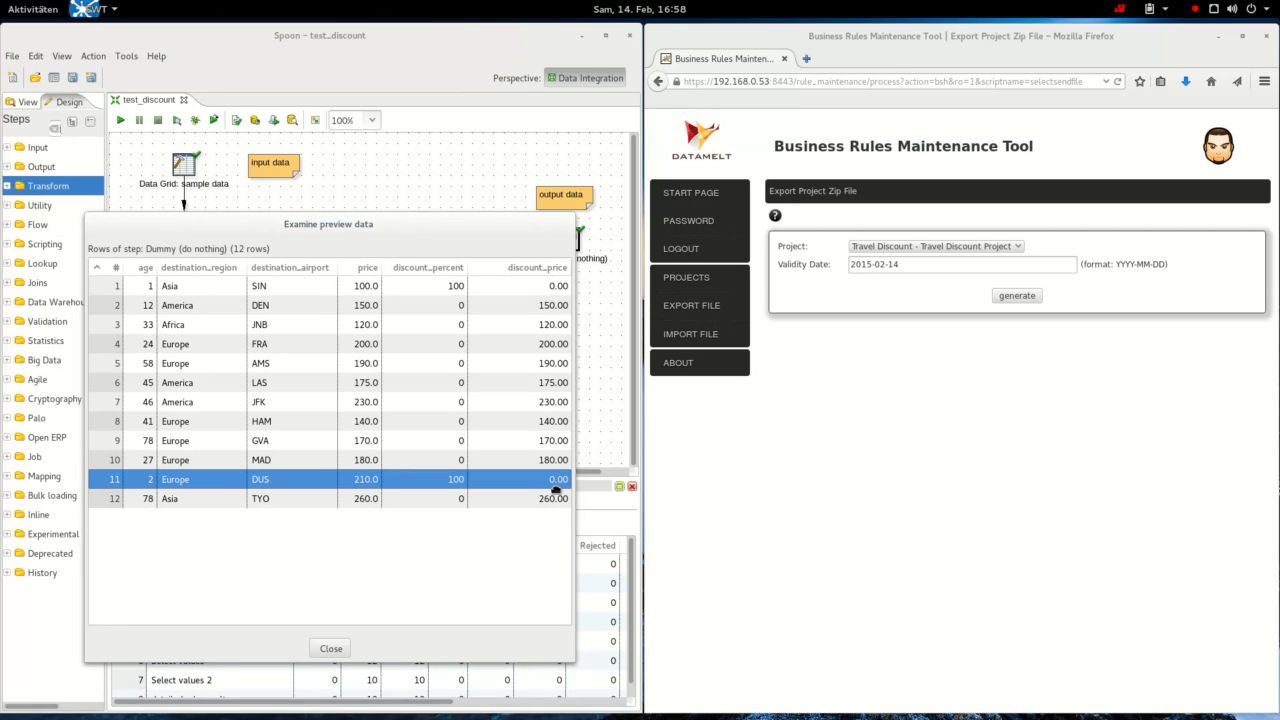
left_click(331, 650)
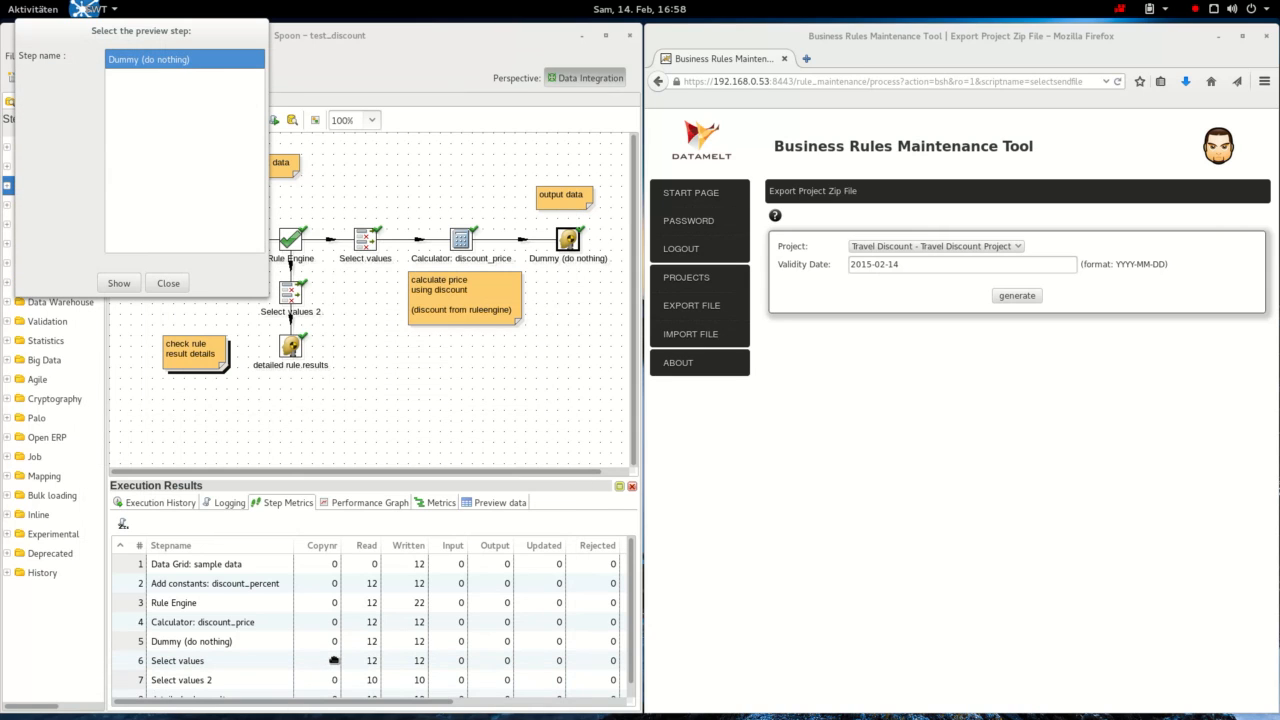
left_click(171, 285)
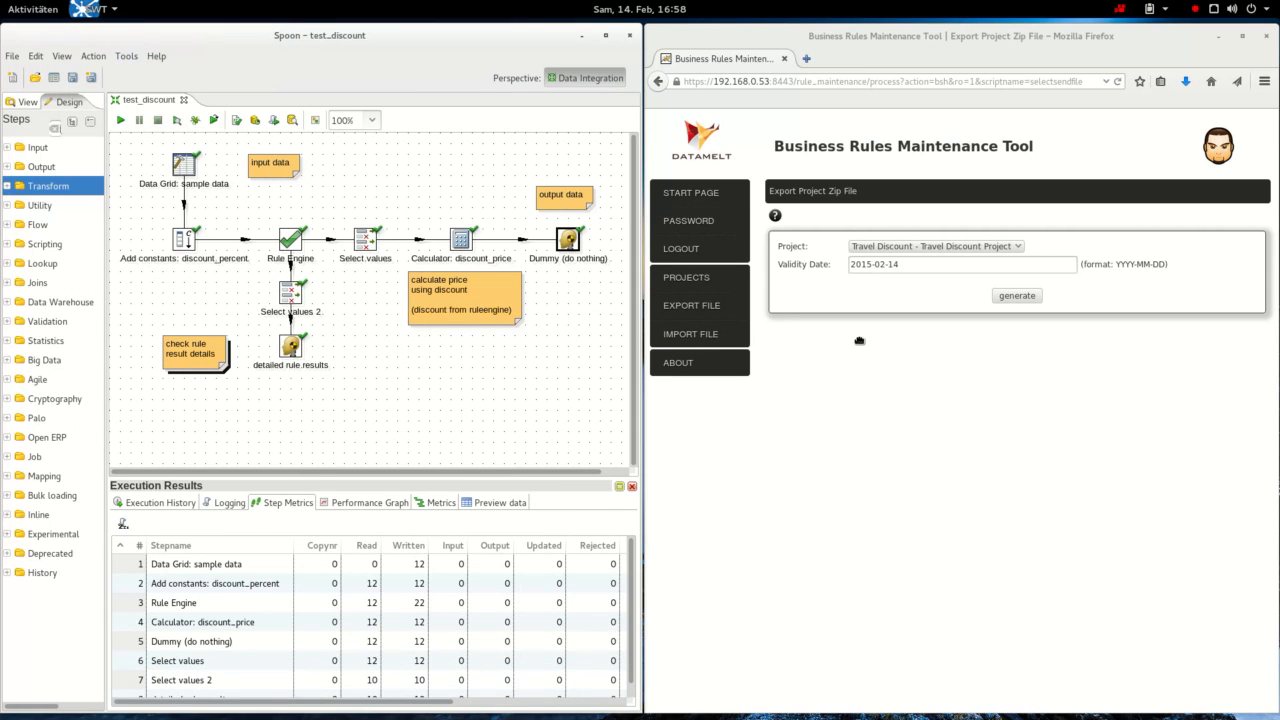
- Switch to the Business Rules Maintenance Tool and start a new rule group named Discount Europe 30 in the Travel Discount project
left_click(708, 285)
left_click(840, 288)
left_click(823, 215)
left_click(917, 253)
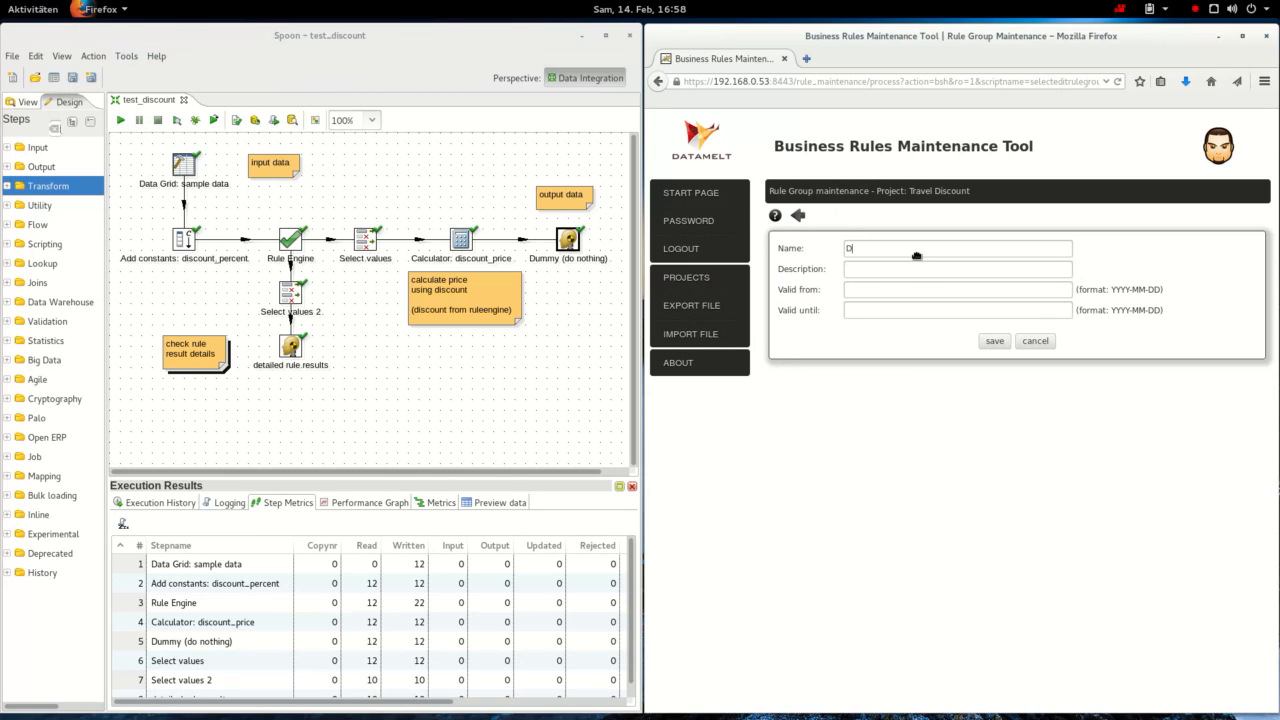
type("Dis")
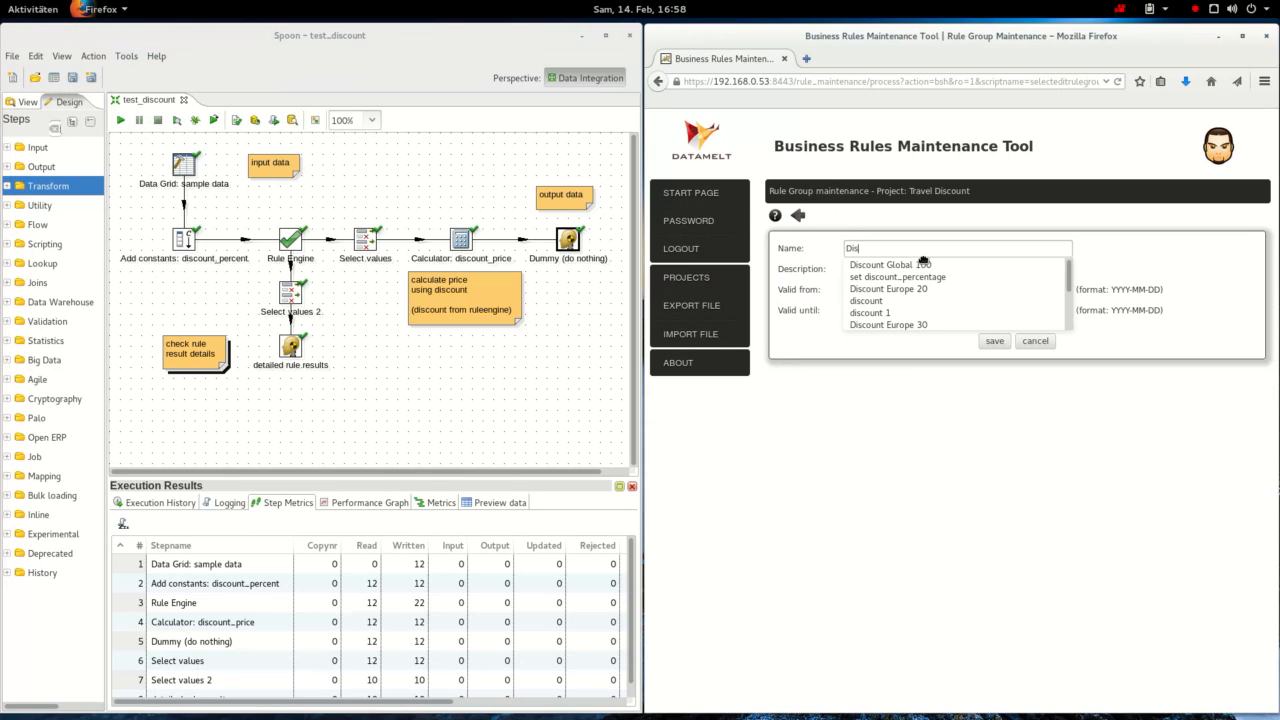
left_click(906, 324)
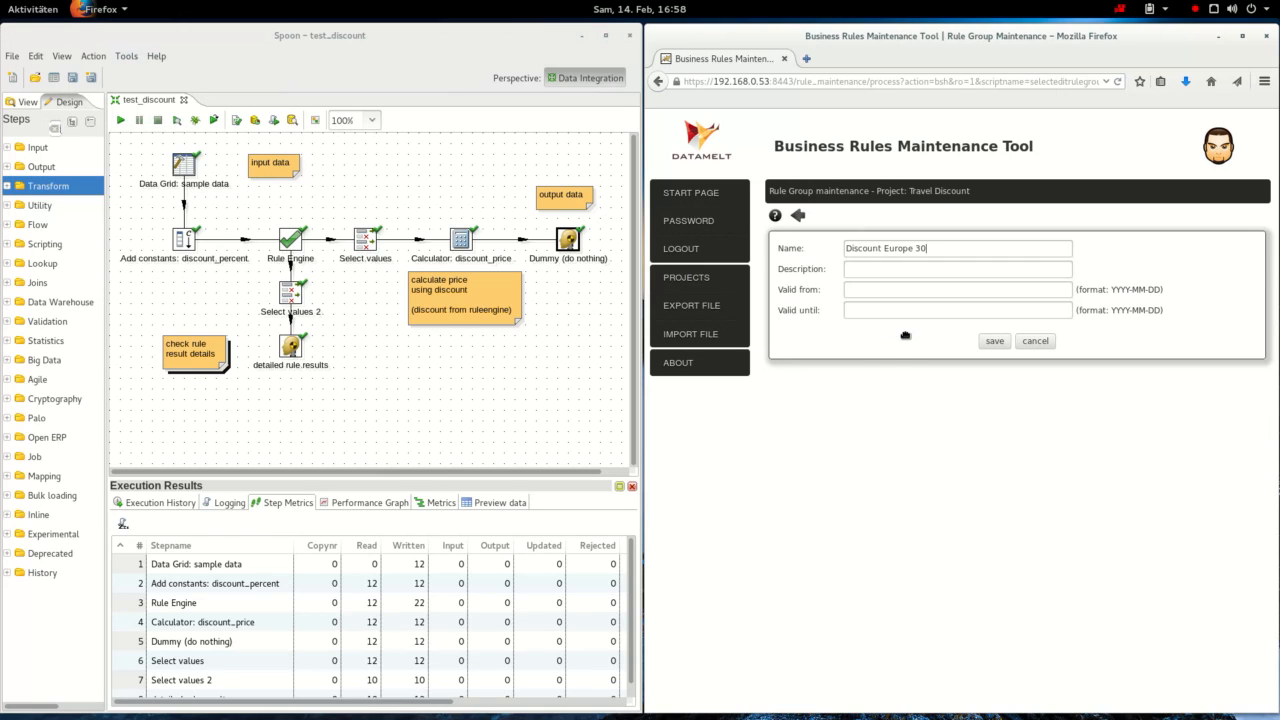
- Describe the rule group as Discount Europe 30, valid from 2015-01-01 until 2015-12-31, save it and return to the rule groups list
left_click(890, 273)
type("d")
left_click(891, 284)
left_click(877, 292)
left_click(878, 312)
left_click(881, 316)
left_click(881, 317)
left_click(885, 338)
left_click(994, 341)
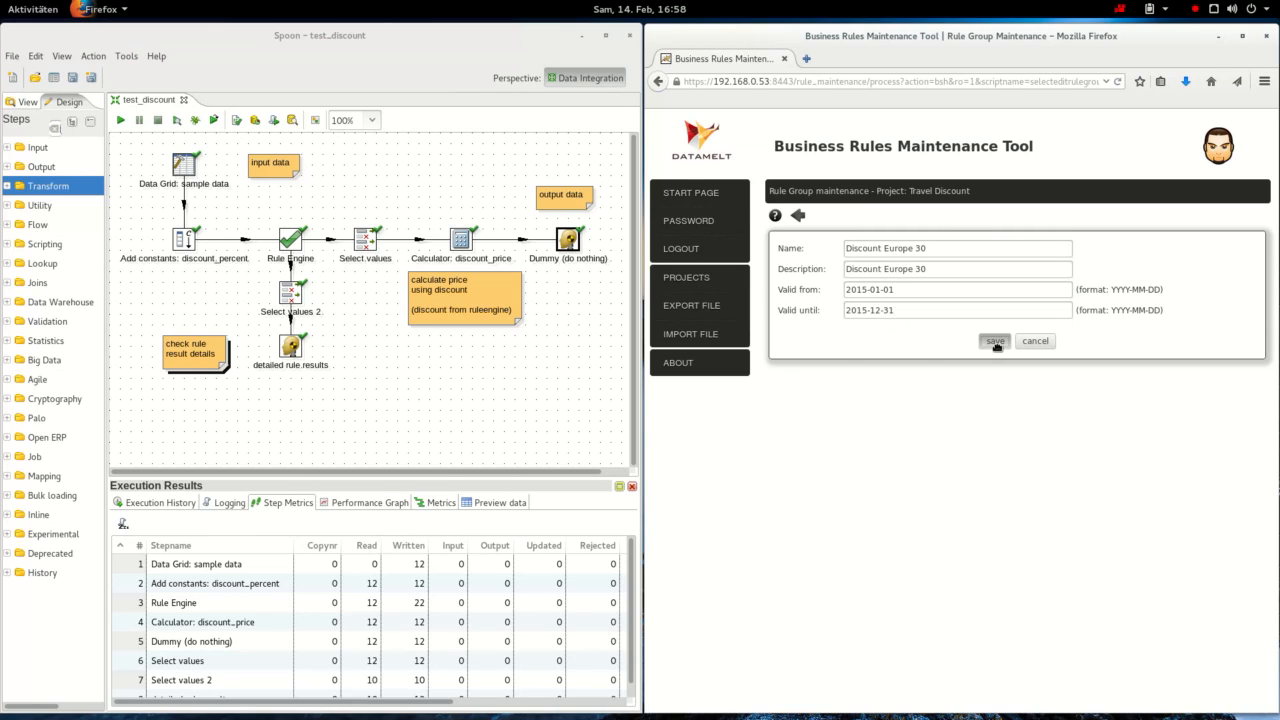
left_click(799, 219)
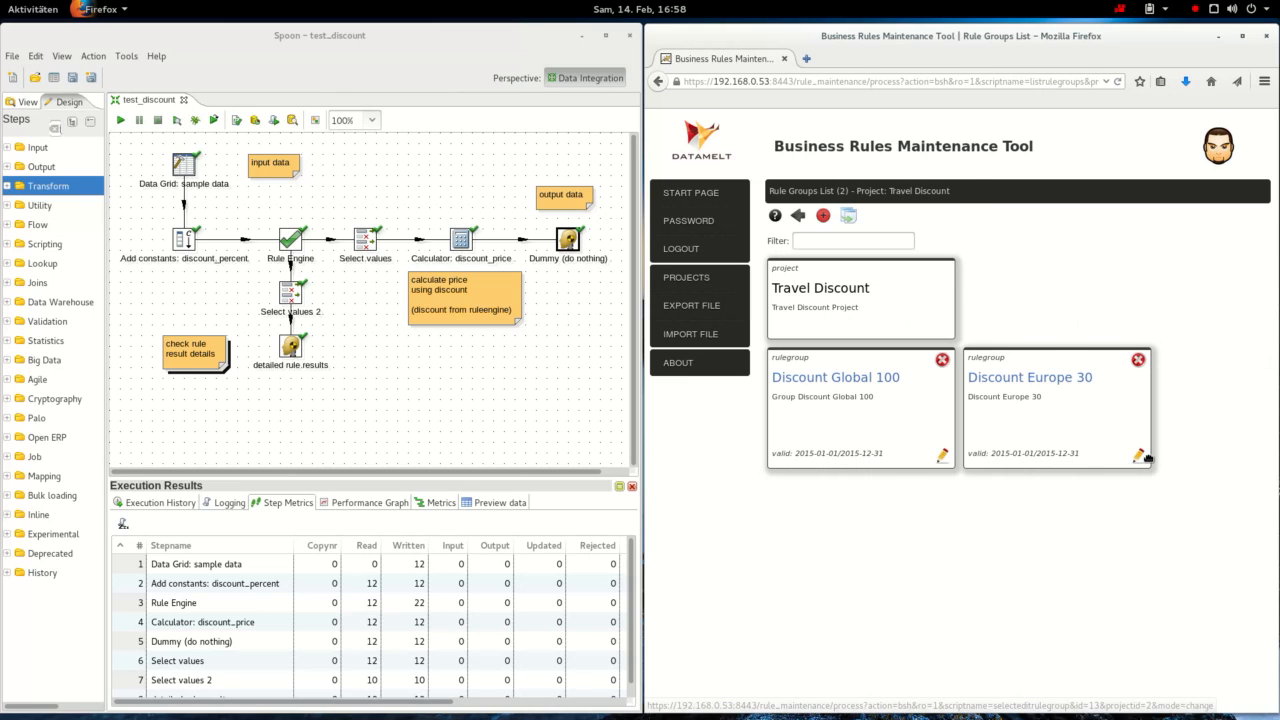
- Add a rule to subgroup_1 of Discount Europe 30 named destination_region with the description check destination_region field
left_click(1042, 382)
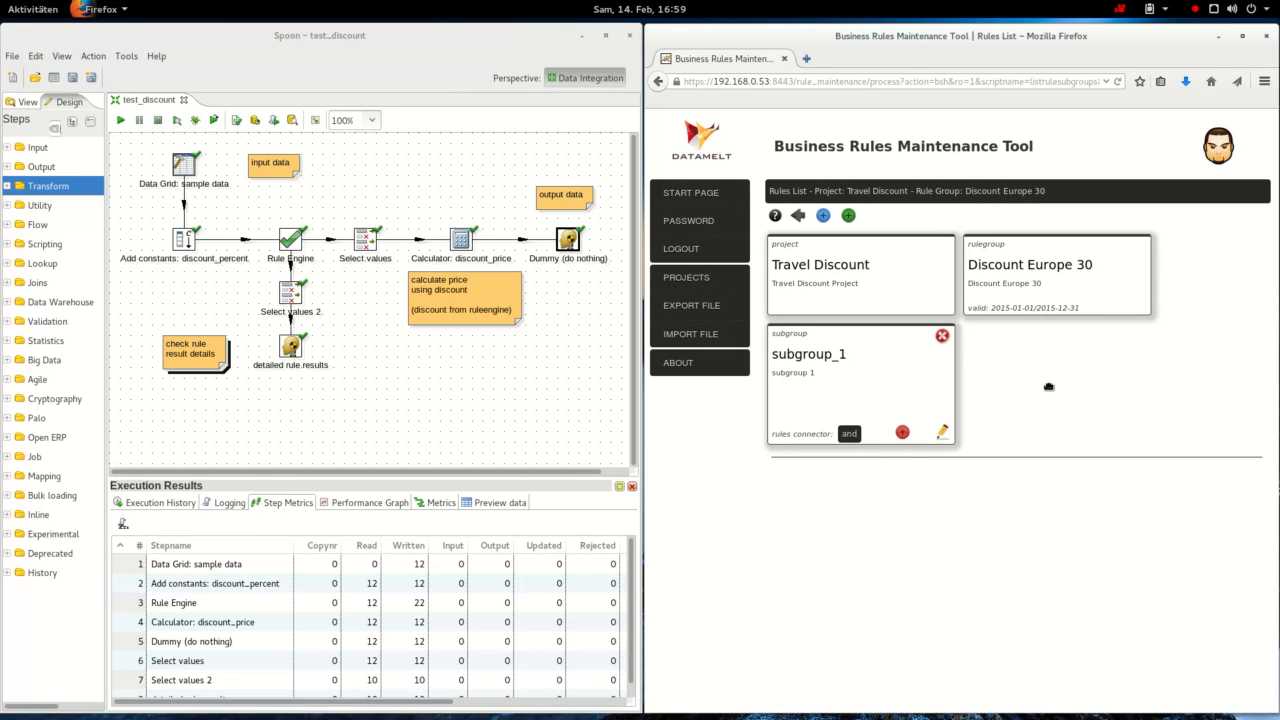
left_click(903, 433)
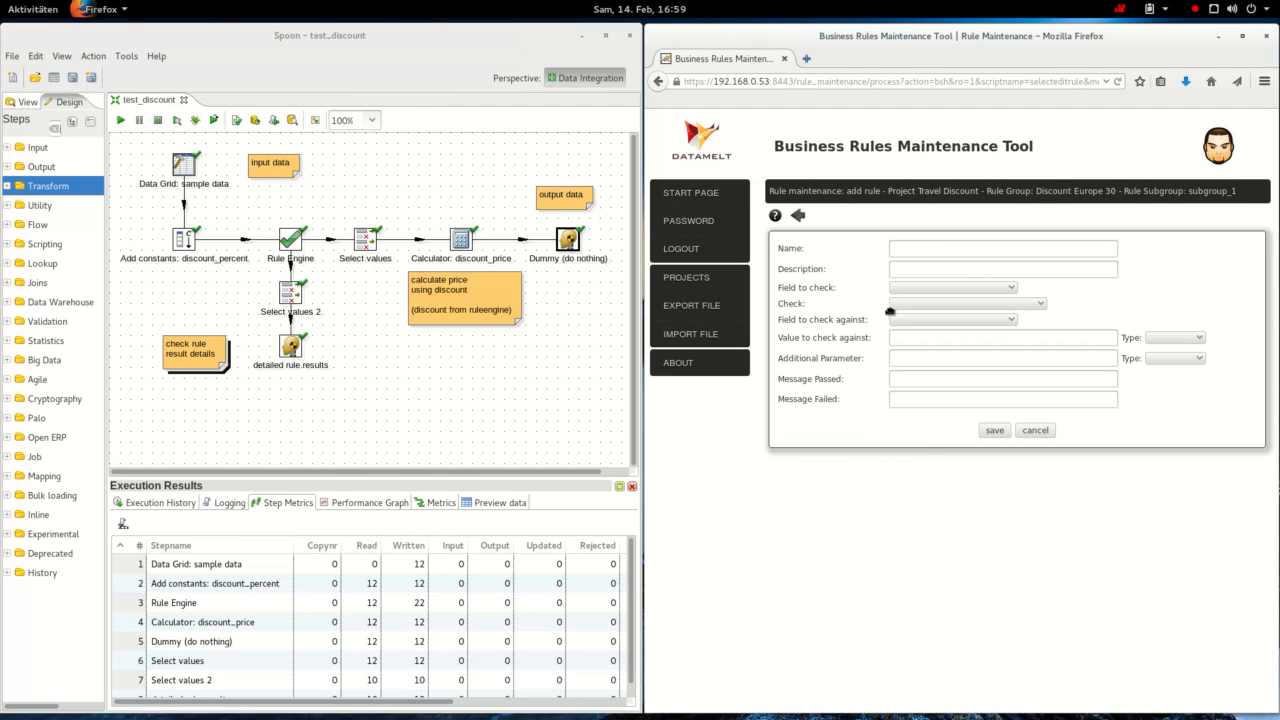
left_click(910, 250)
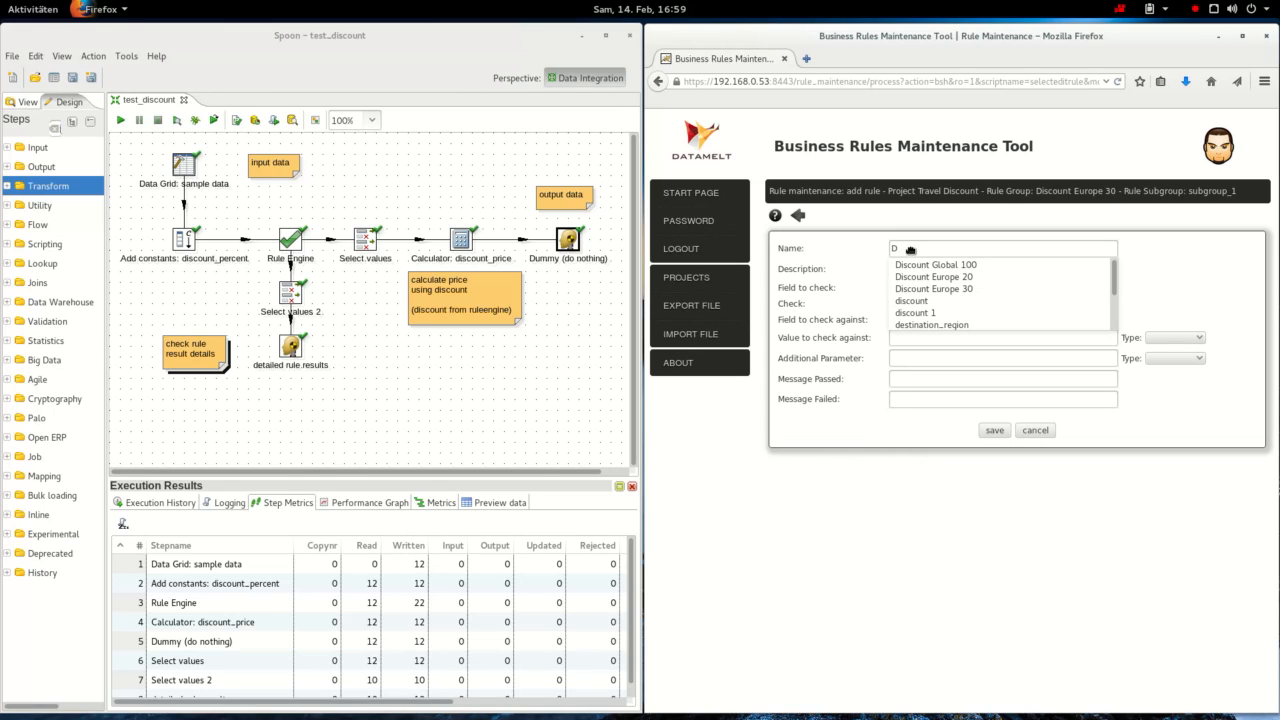
left_click(908, 325)
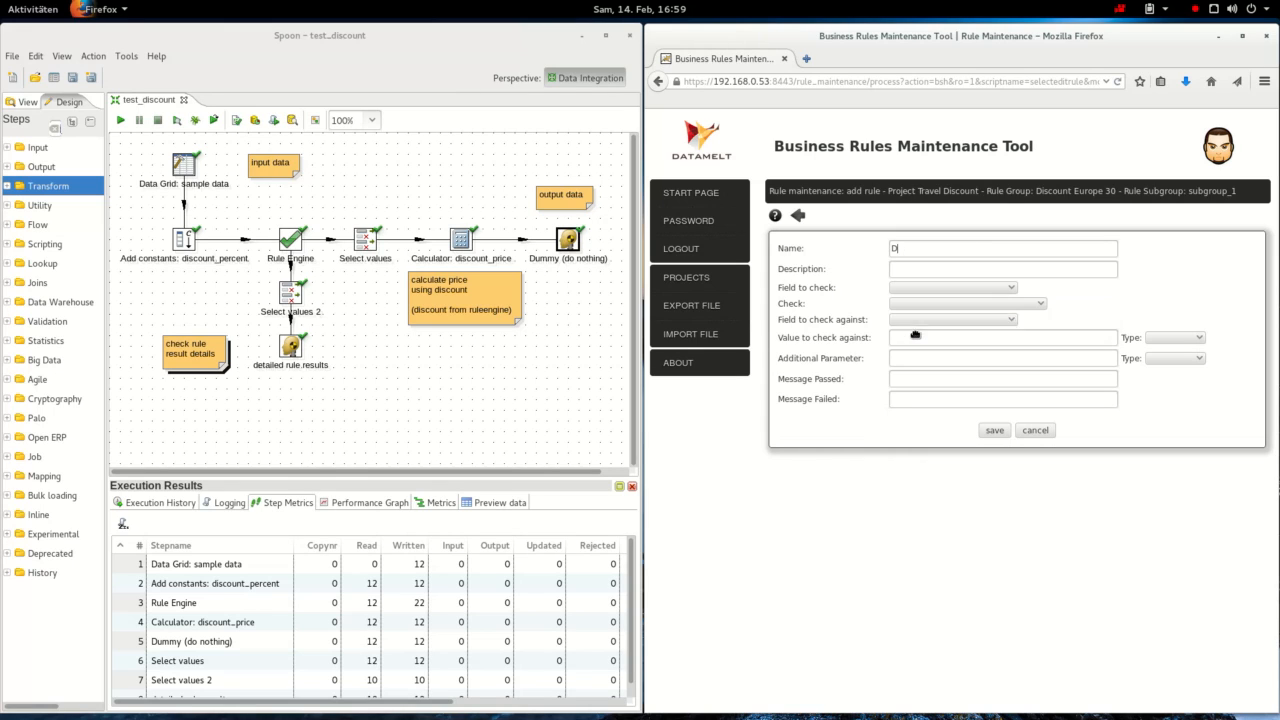
left_click(913, 273)
type("des")
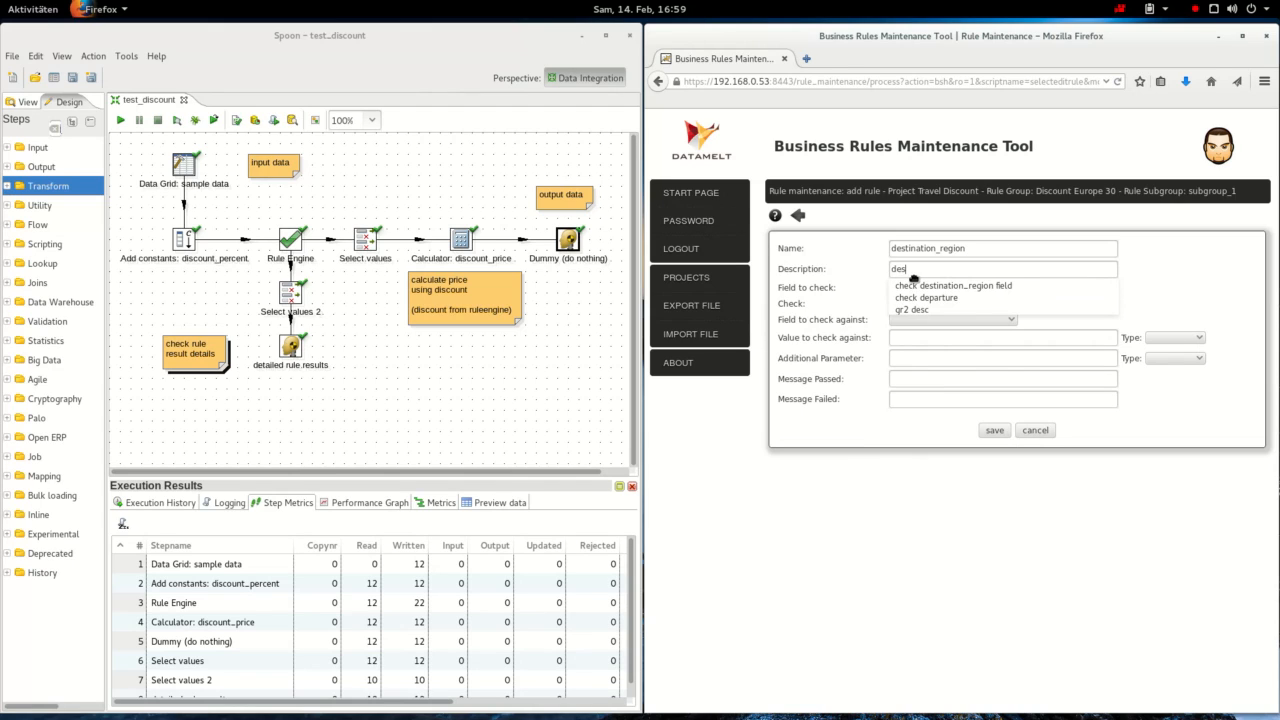
left_click(927, 291)
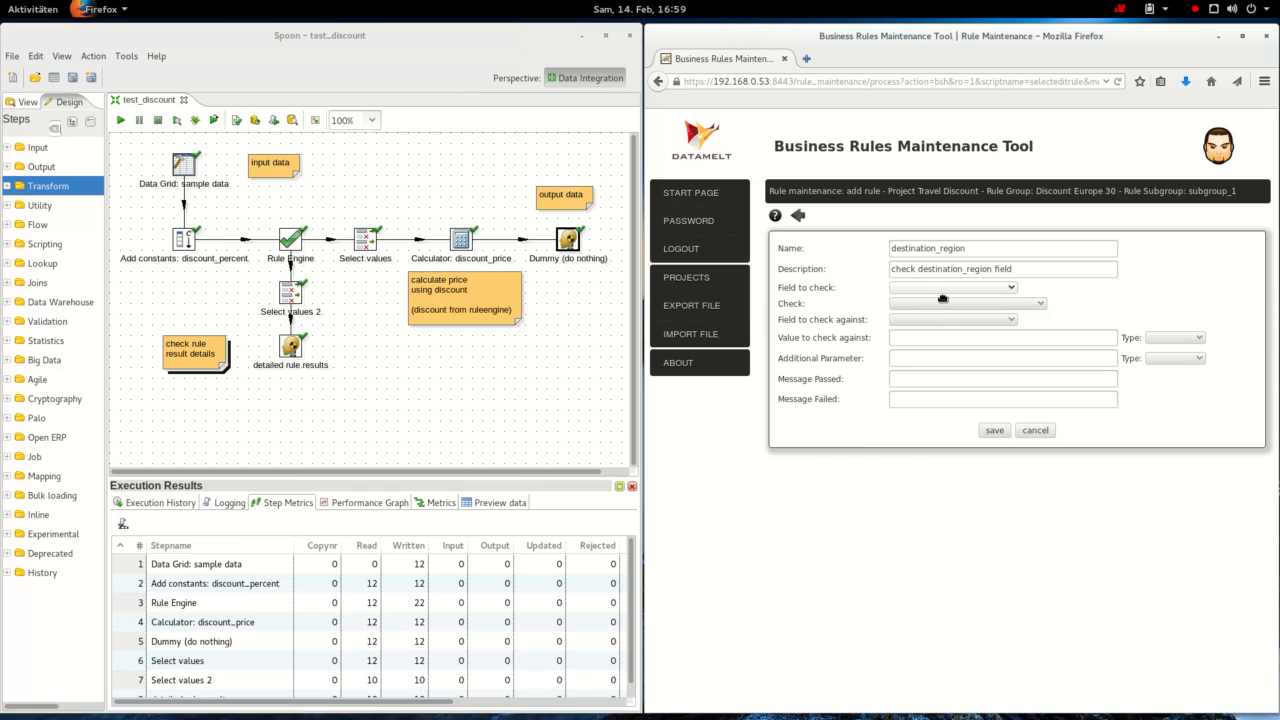
- Make the rule check destination_region (String) using Check Is Equal against the value Europe of type string
left_click(942, 292)
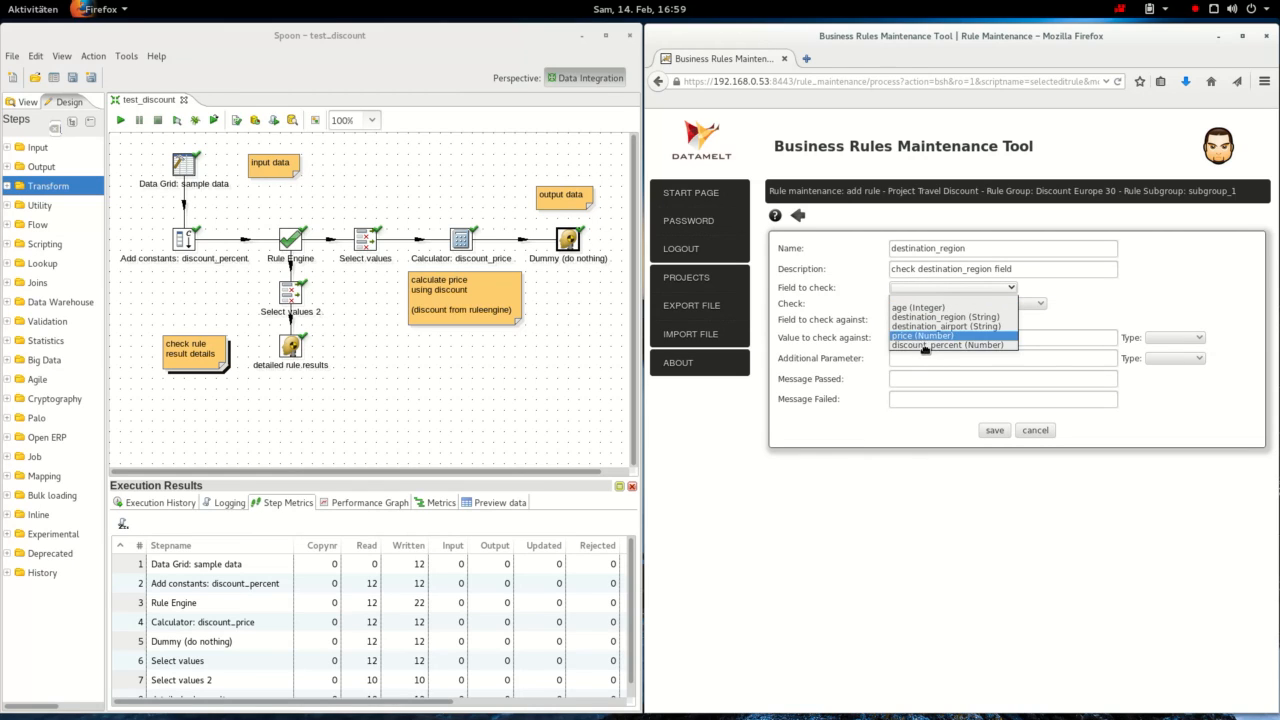
left_click(925, 320)
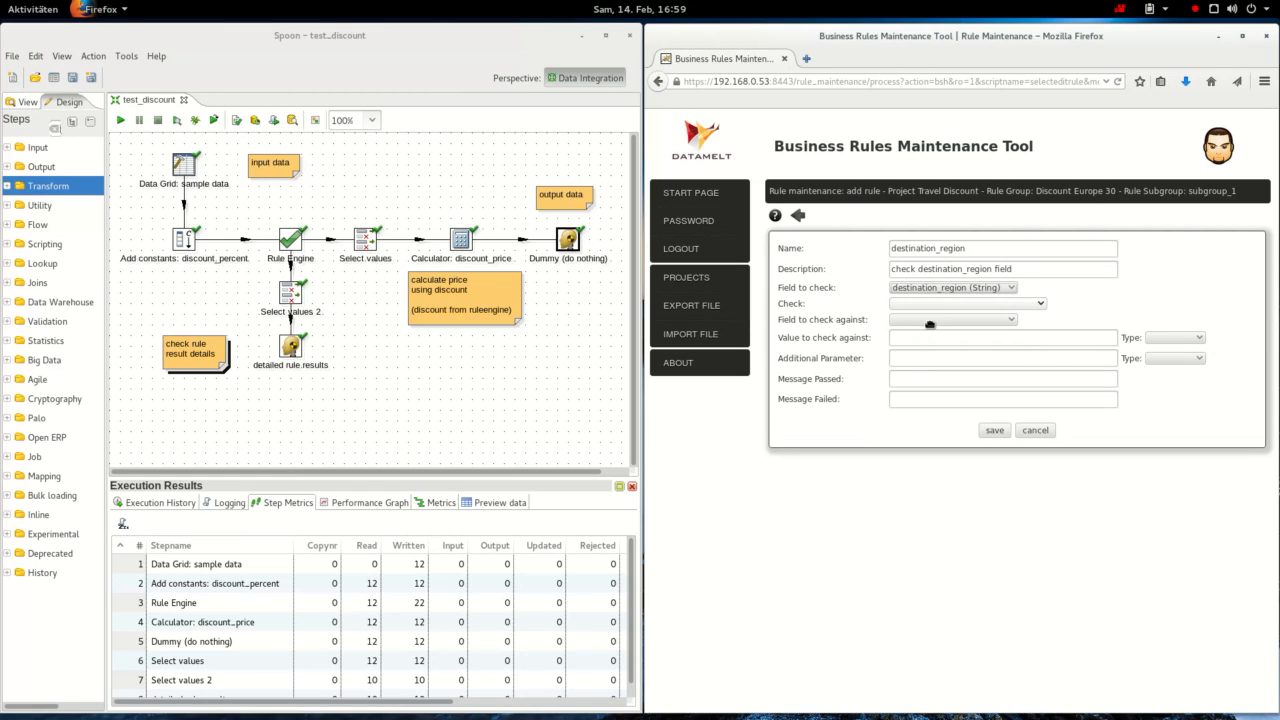
left_click(965, 309)
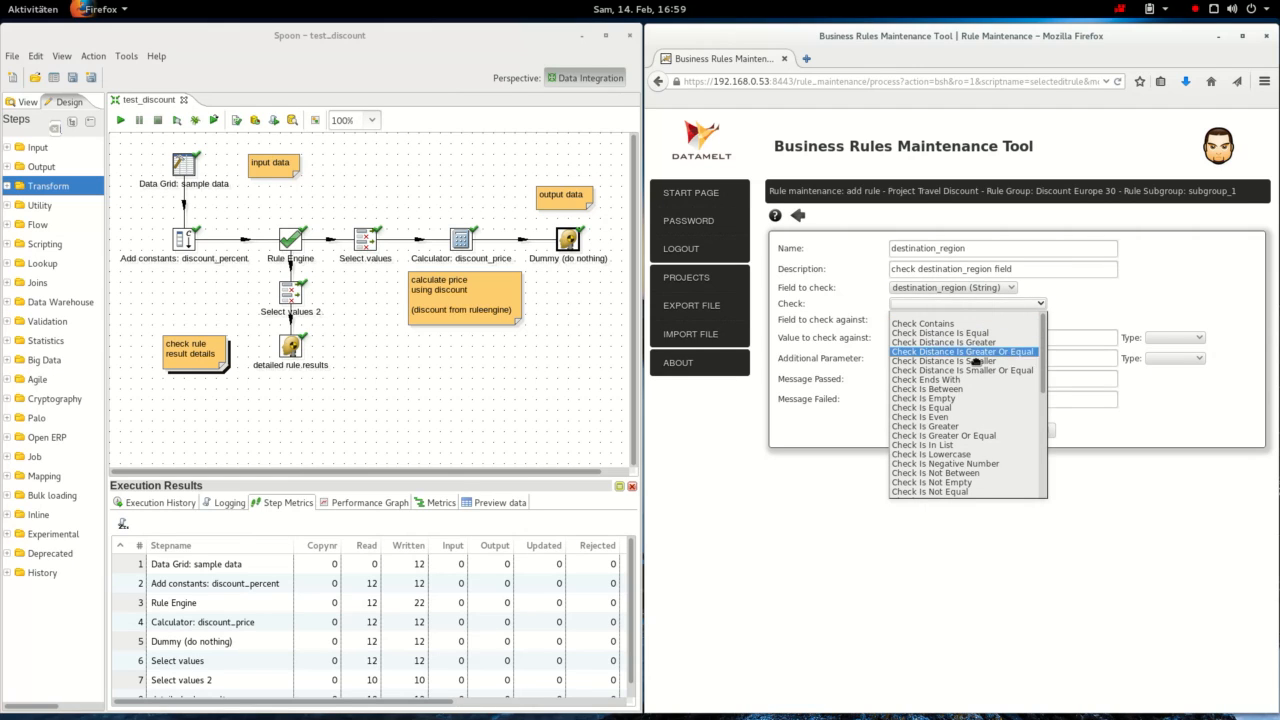
left_click(946, 410)
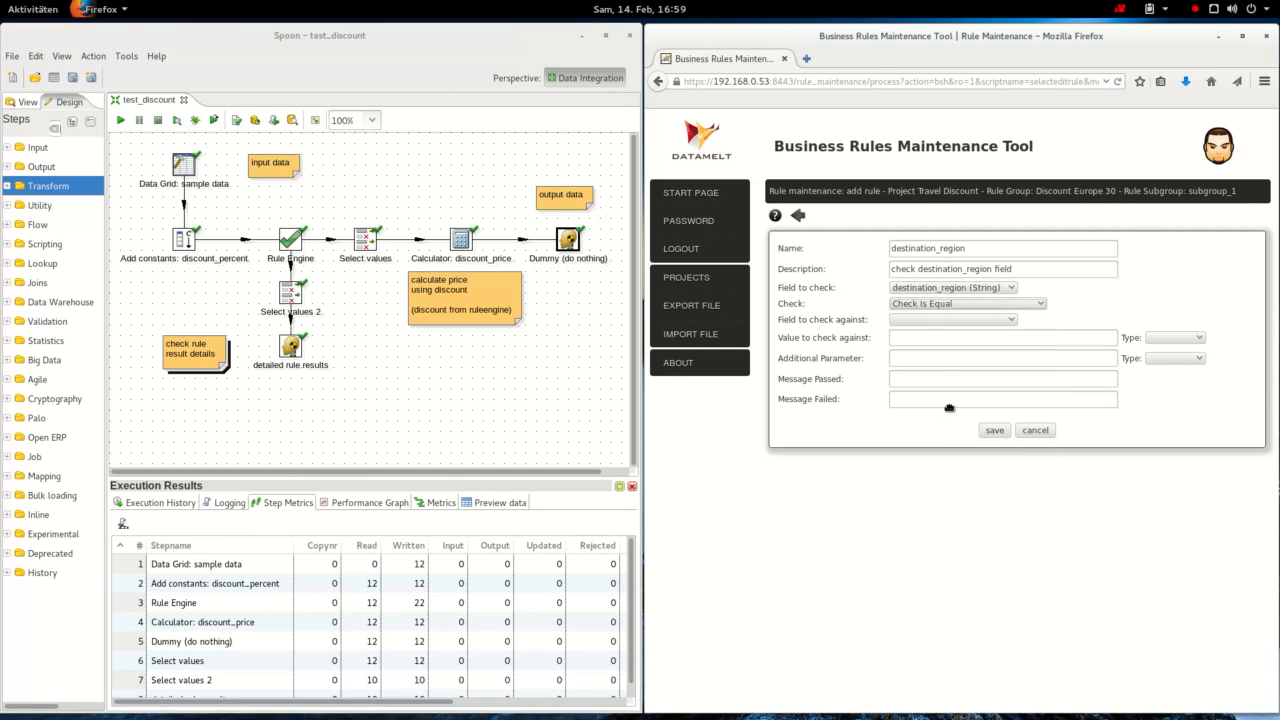
left_click(920, 340)
type("Europe")
left_click(1185, 339)
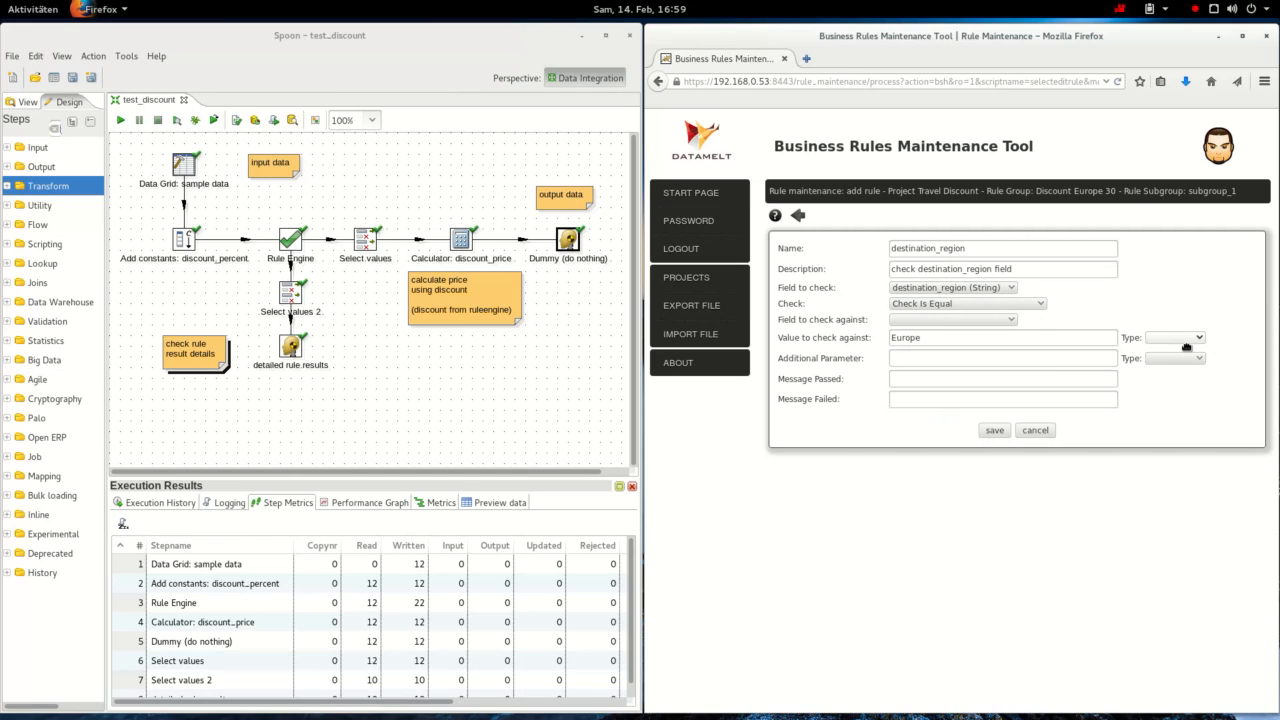
left_click(1160, 357)
- Set the messages to "Field destination_region $1 is correctly equal $0" for passed and "Field destination_region $1 is not equal $0" for failed, save, and return to the rules list
left_click(951, 384)
type("f")
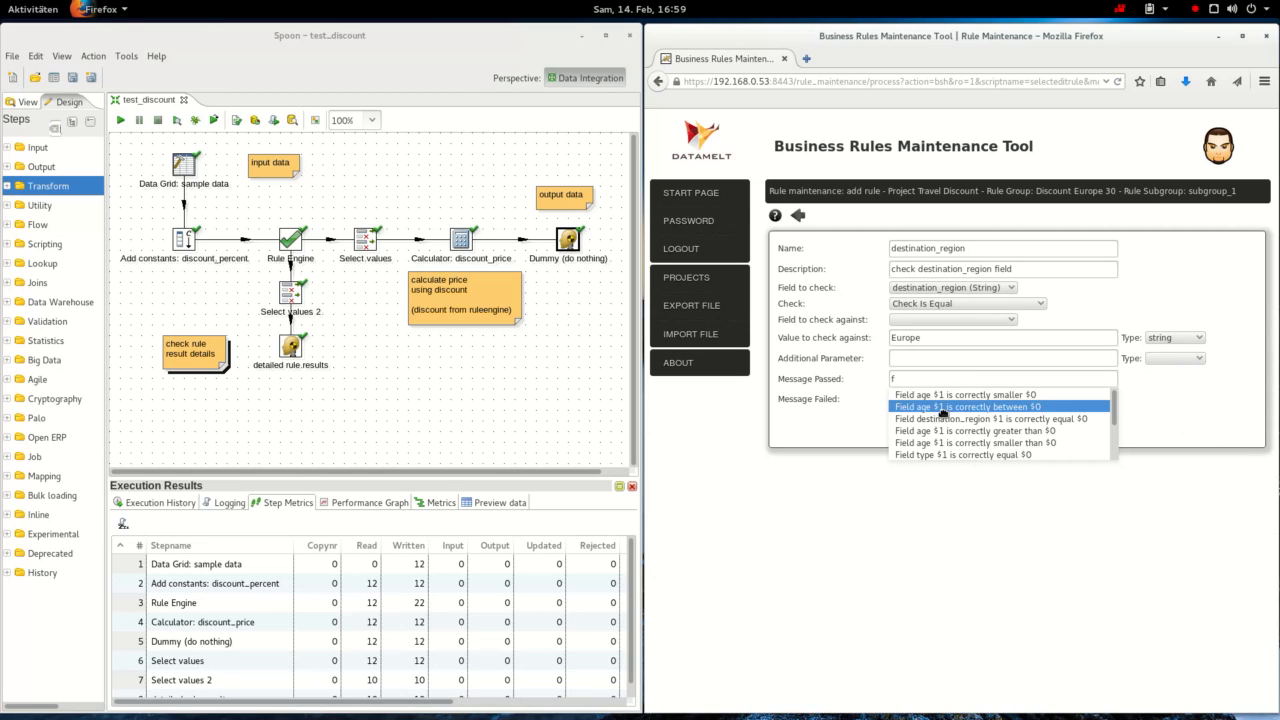
left_click(942, 418)
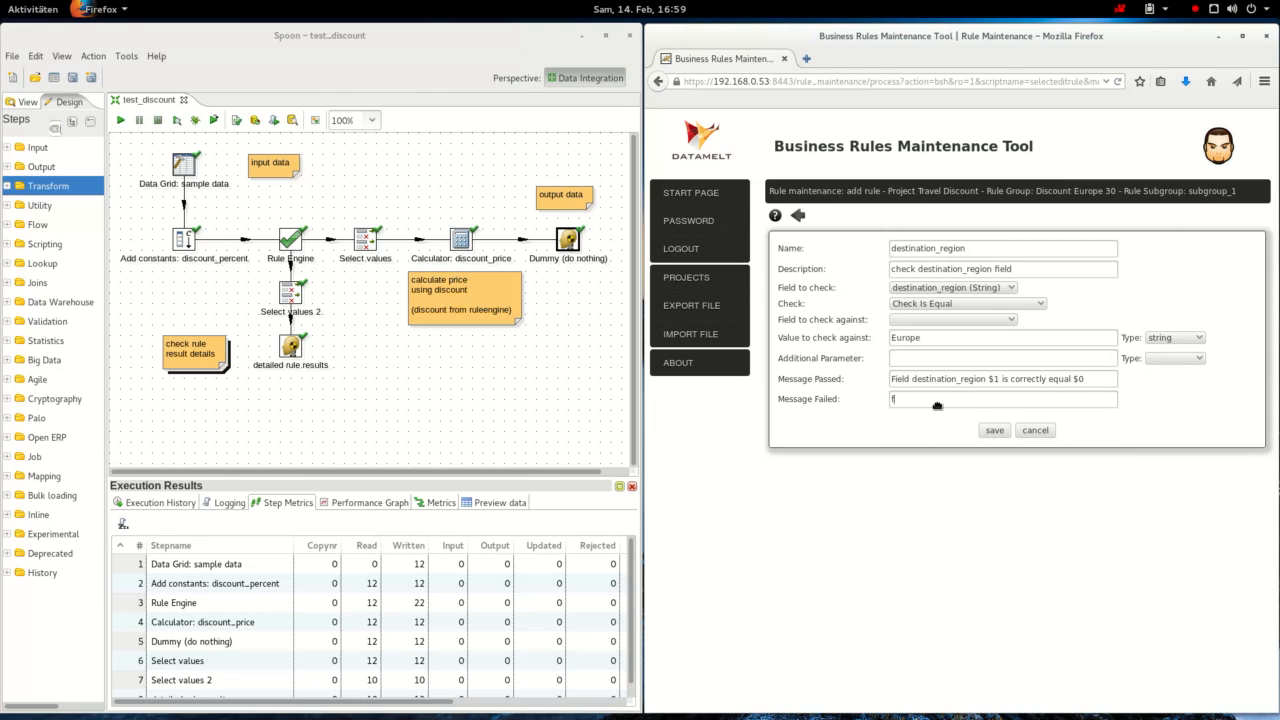
left_click(932, 444)
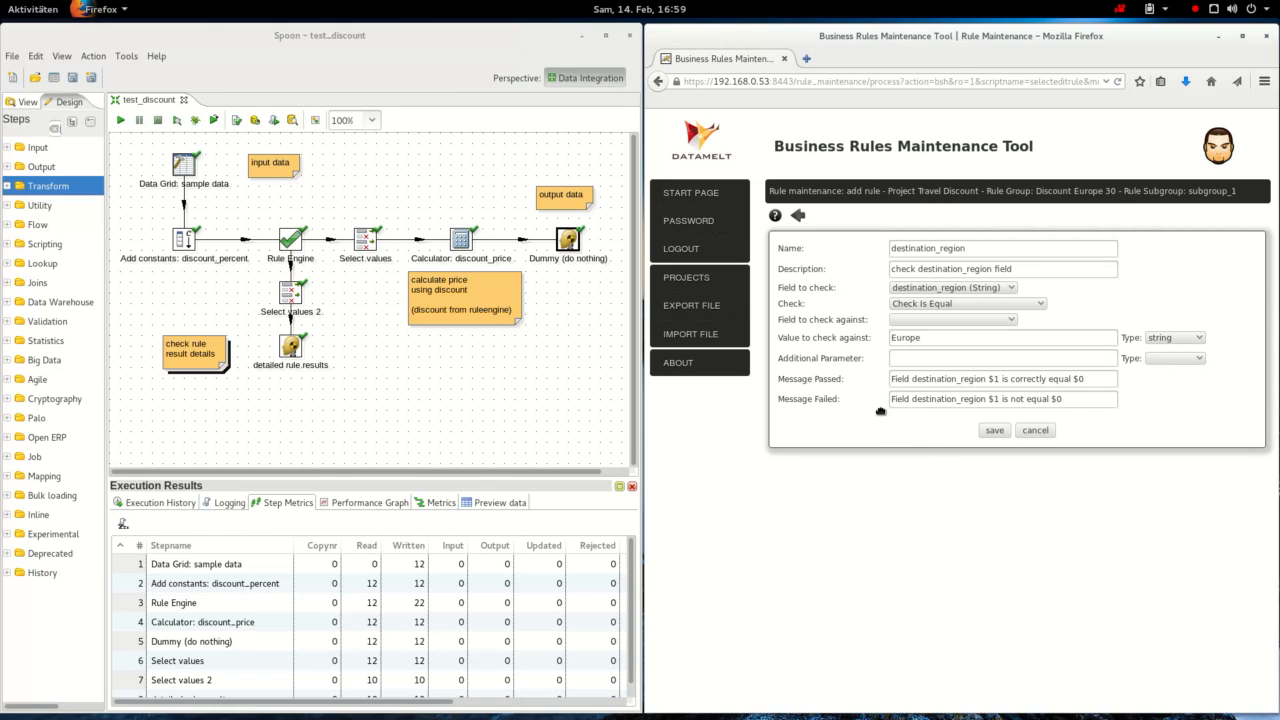
left_click(995, 431)
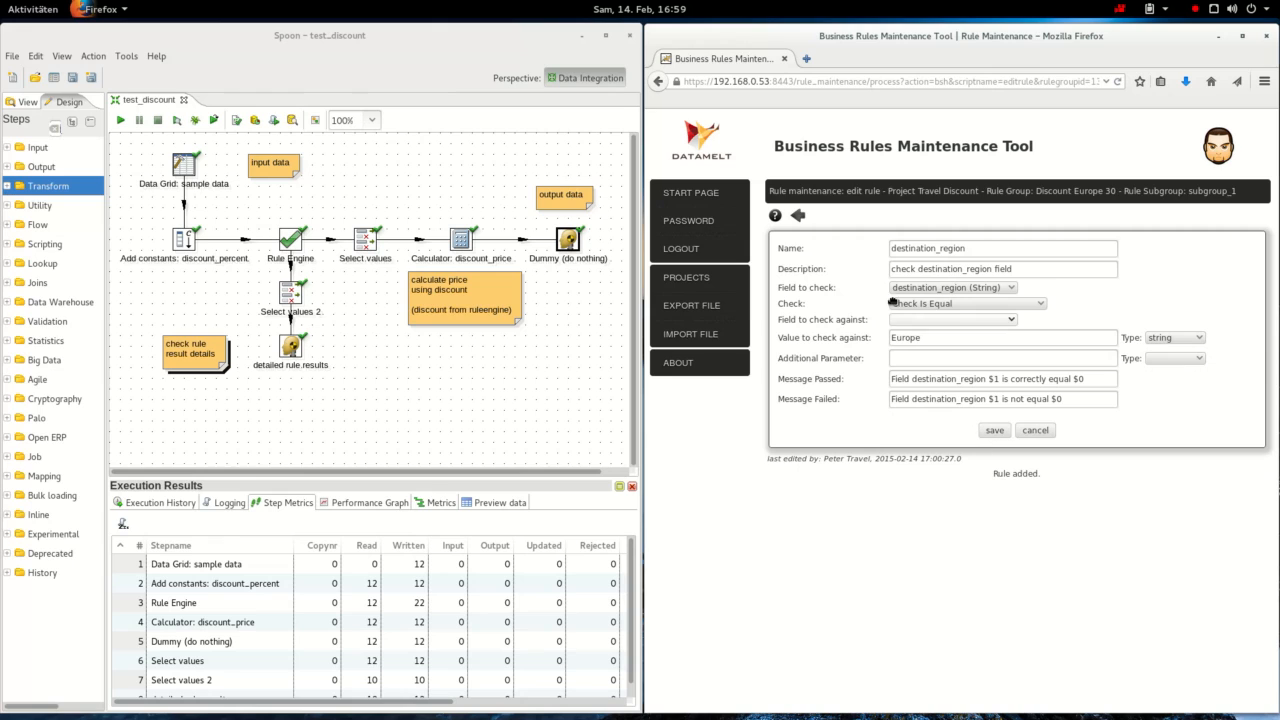
left_click(798, 216)
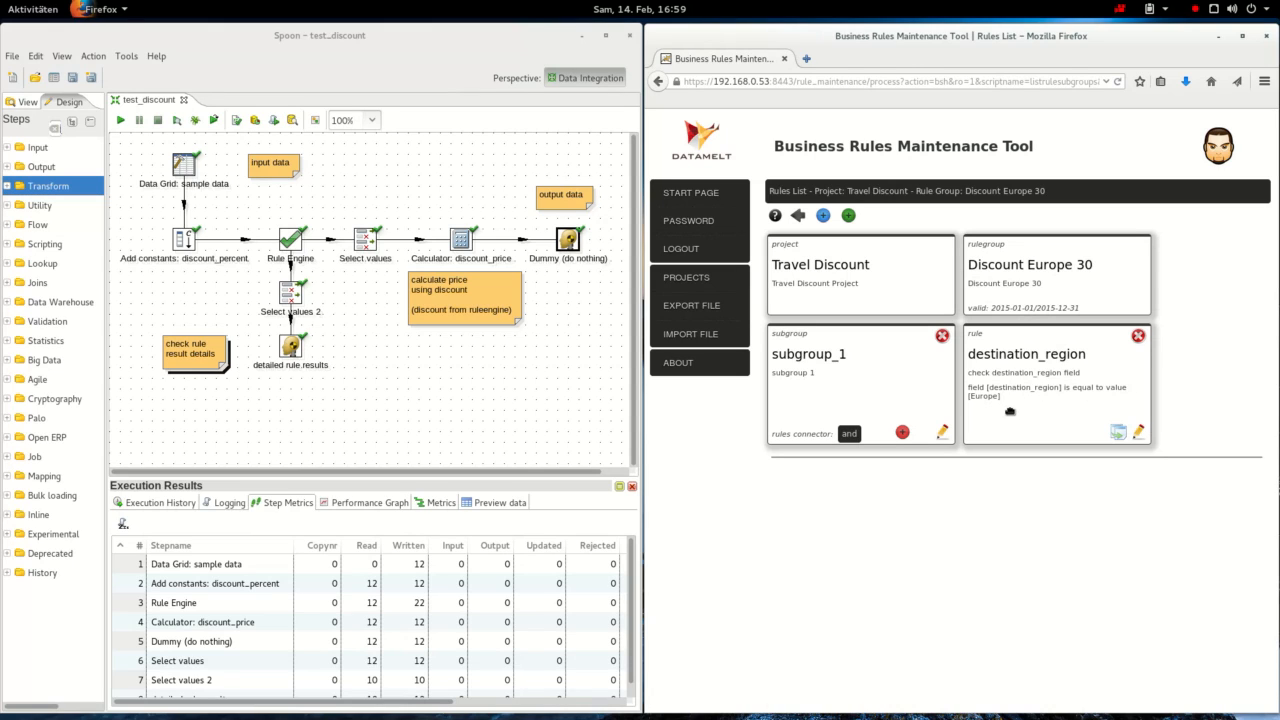
- Add another rule to subgroup_1 of Discount Europe 30 with the name Age and the description Age
left_click(903, 433)
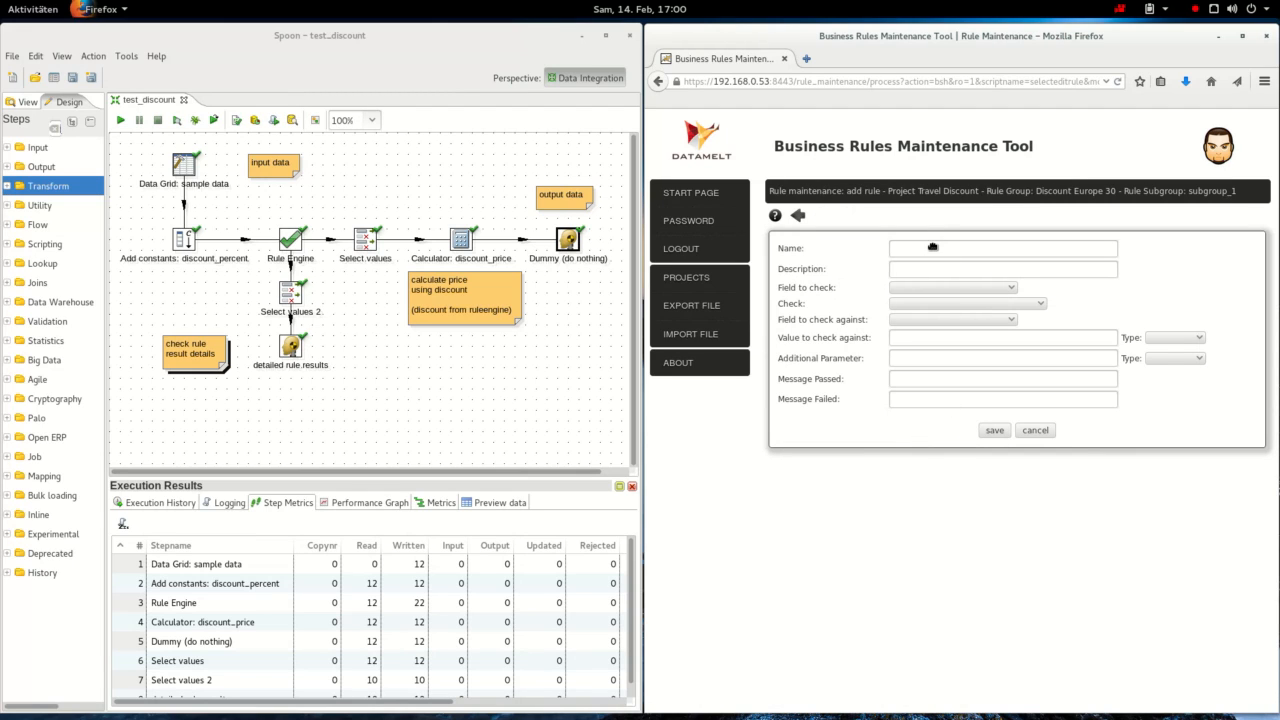
type("Age")
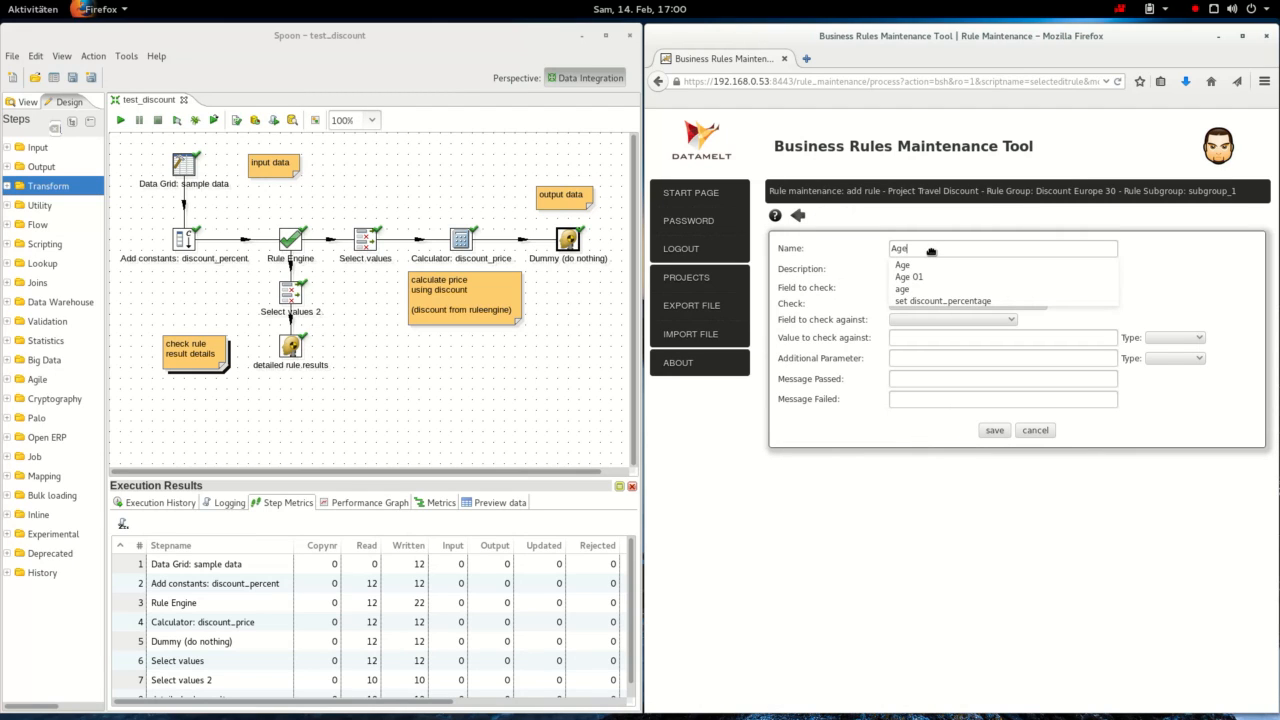
left_click(912, 266)
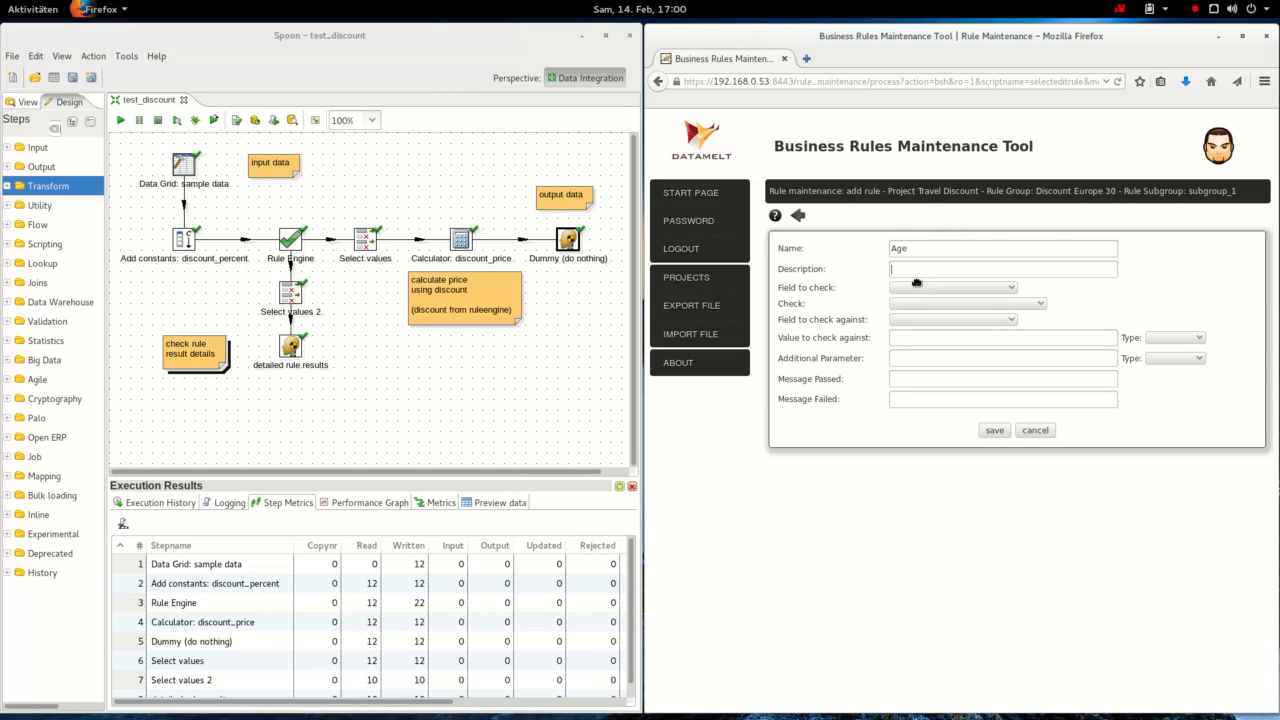
type("a")
left_click(916, 283)
- Make the Age rule check age (Integer) using Check Is Between against the value 3,18 of type string
left_click(918, 287)
left_click(923, 312)
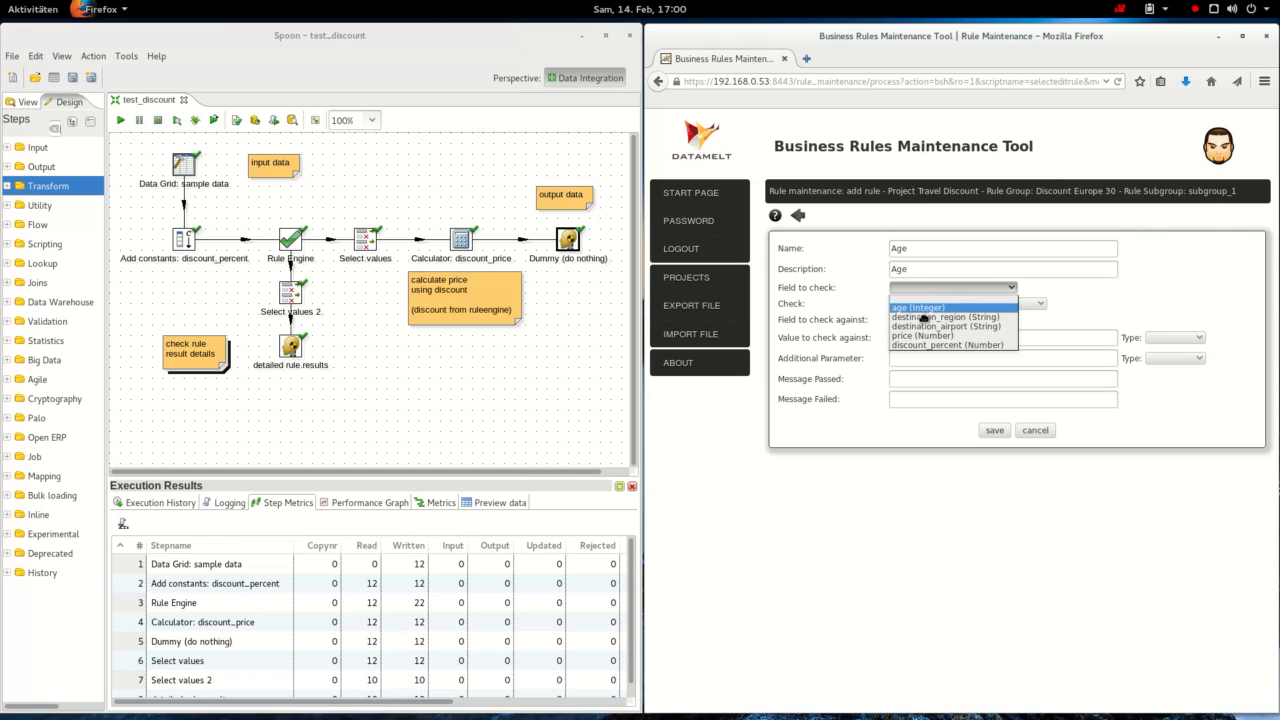
left_click(934, 304)
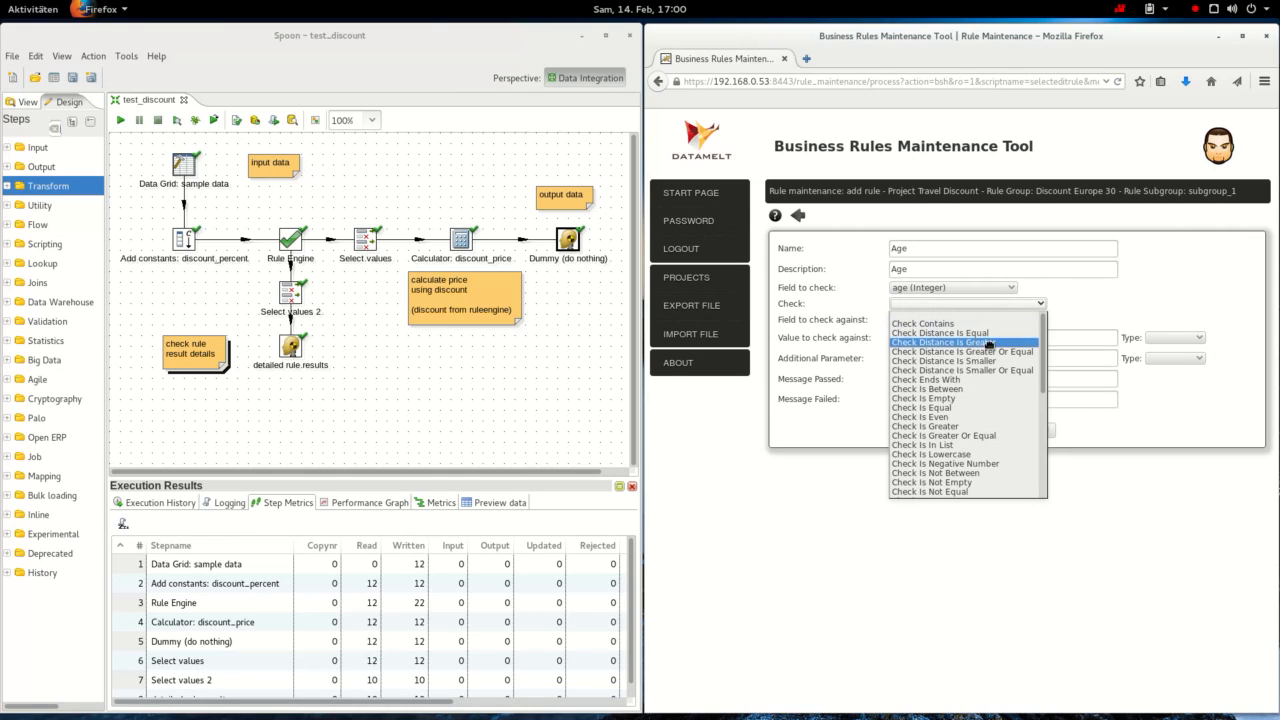
left_click(954, 391)
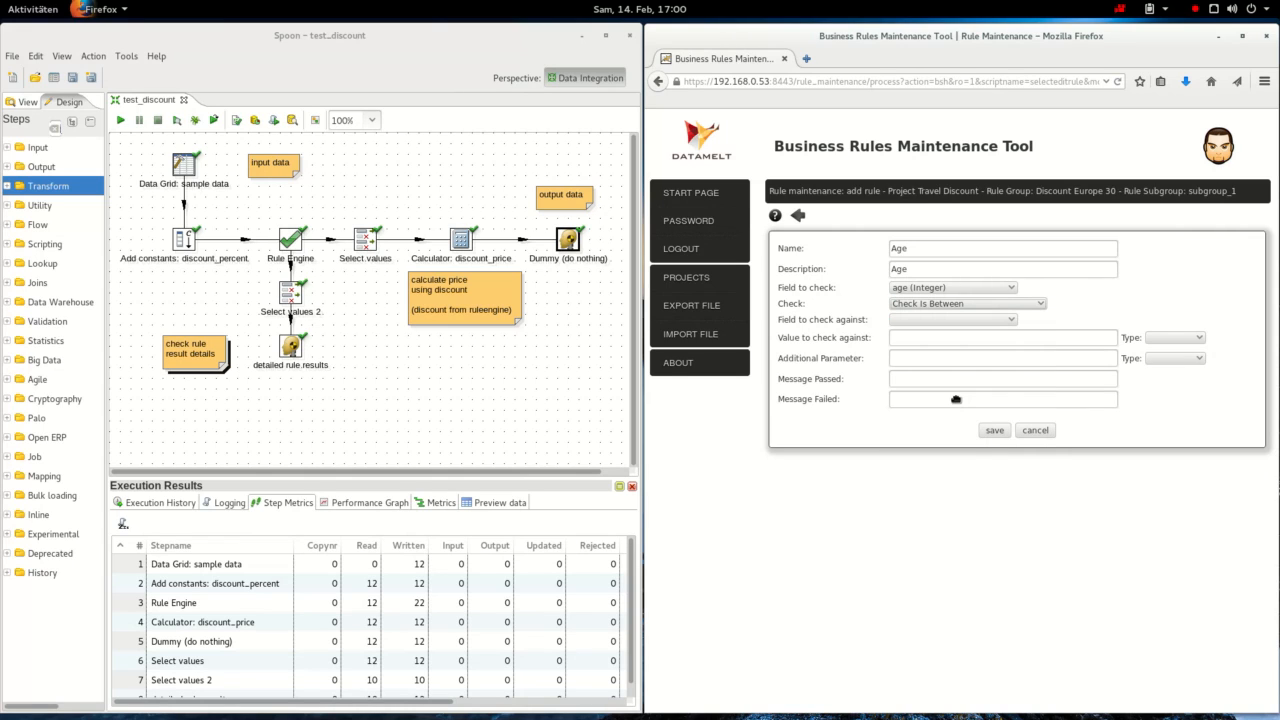
left_click(927, 345)
type("3,18")
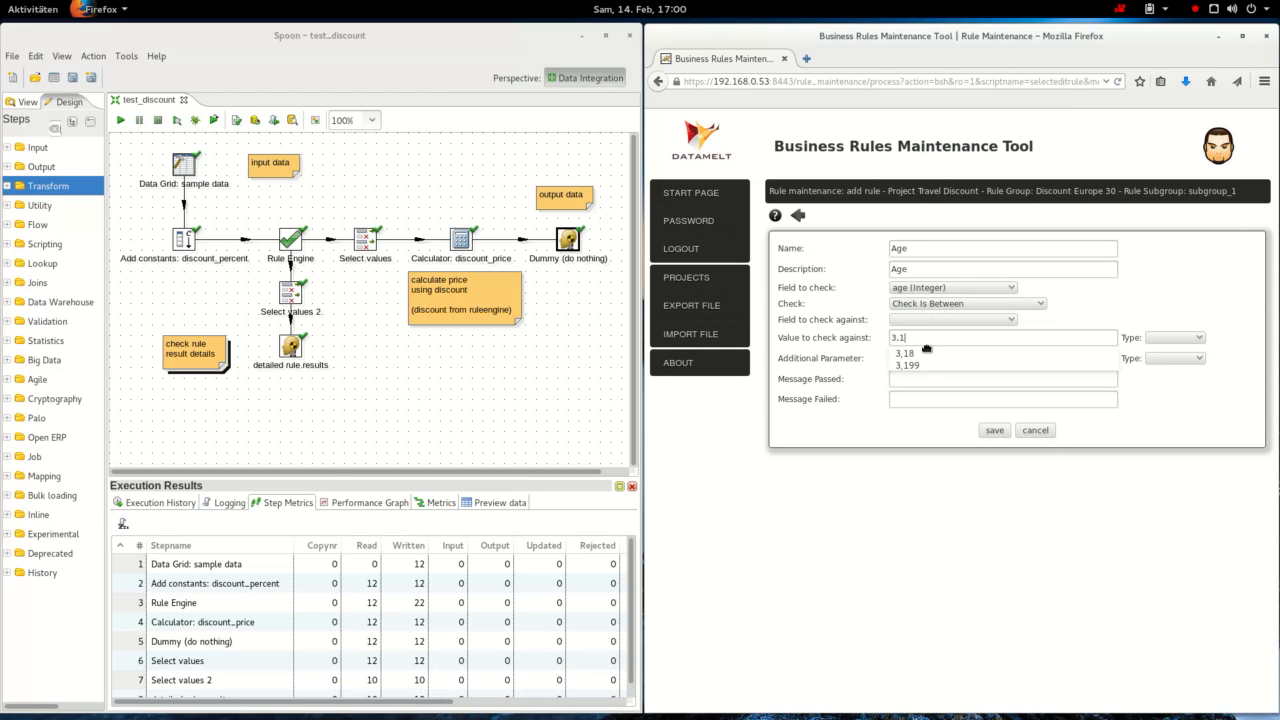
left_click(1152, 340)
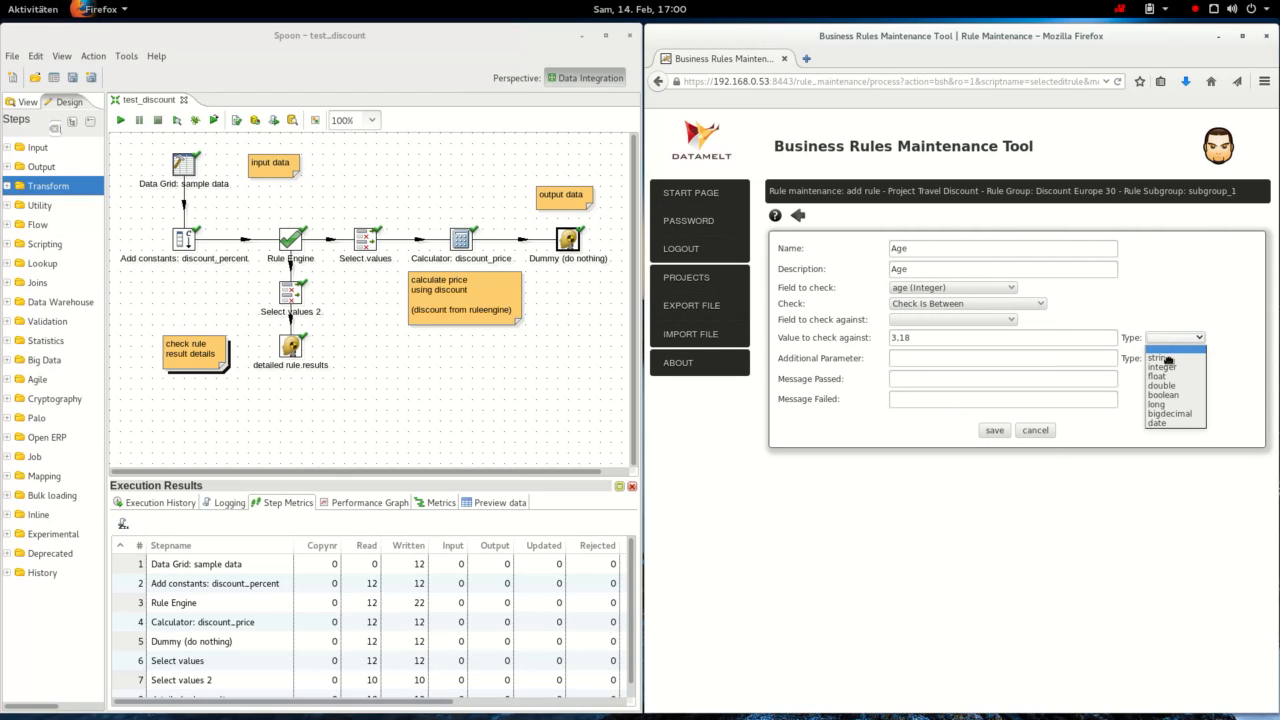
left_click(1168, 360)
- Set the messages to "Field age $1 is correctly between $0" for passed and "Field age $1 is not between $0" for failed, save, and return to the rules list
left_click(920, 385)
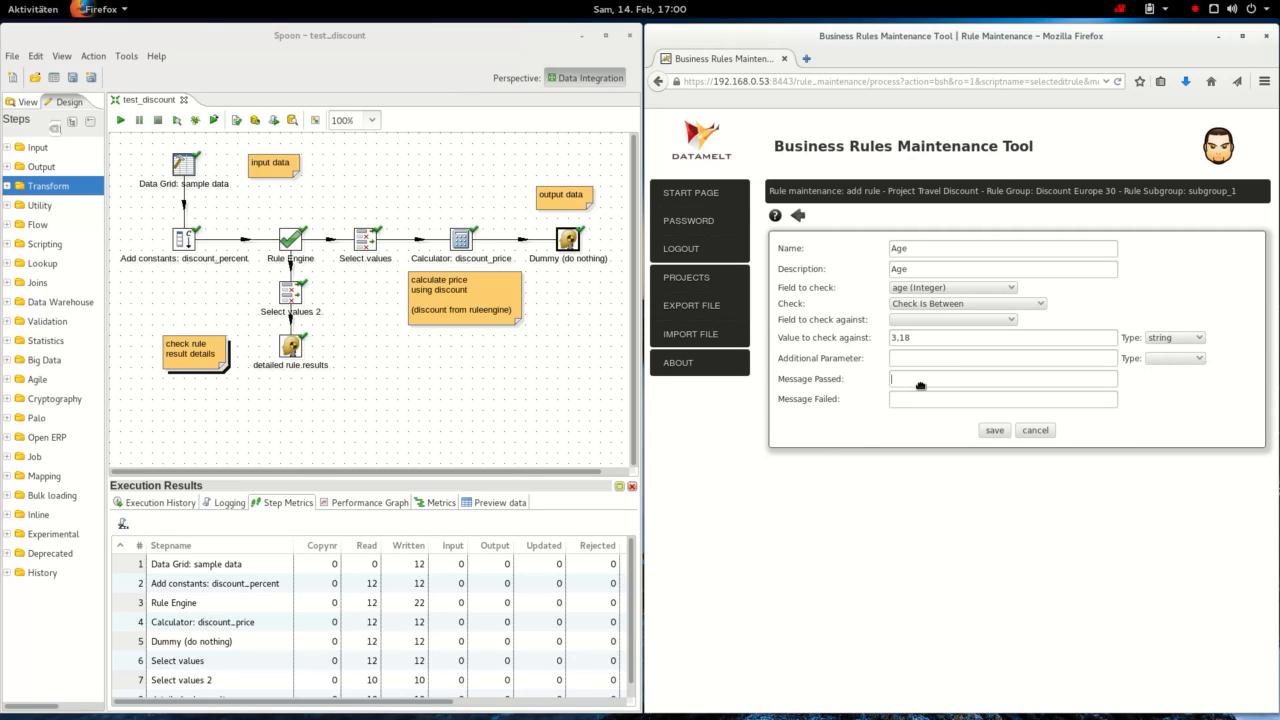
type("f")
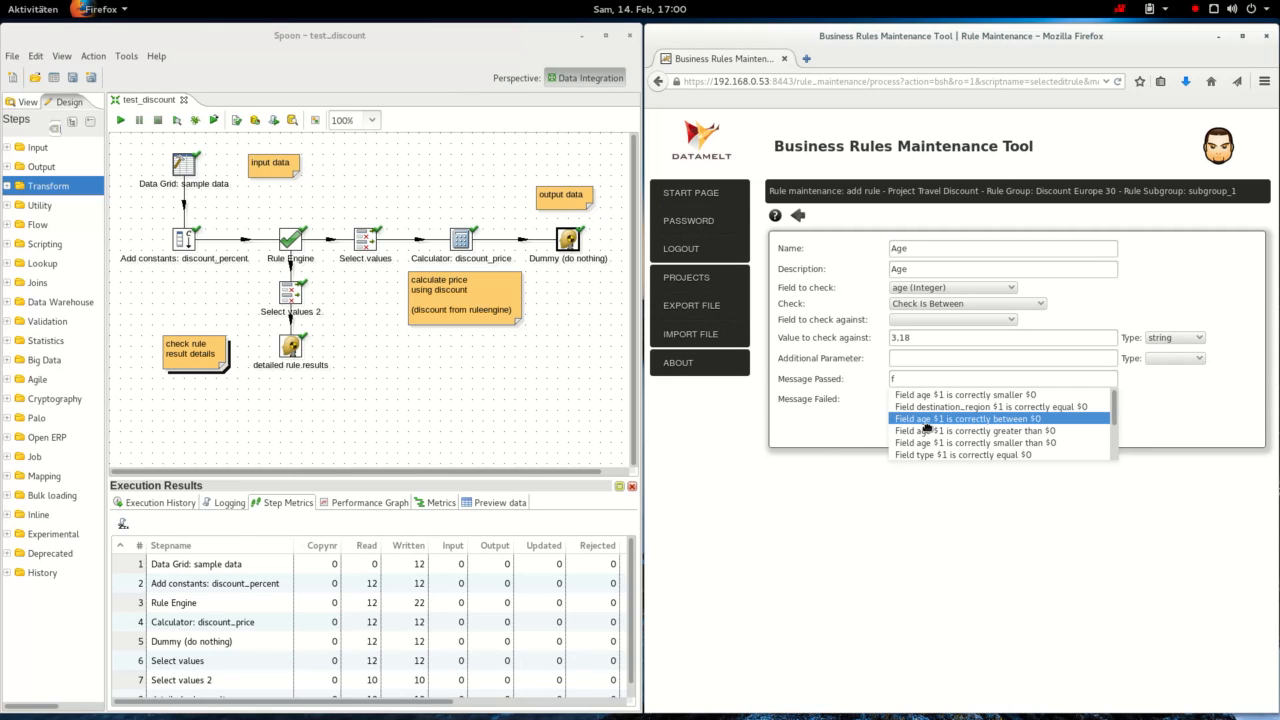
left_click(932, 418)
left_click(931, 401)
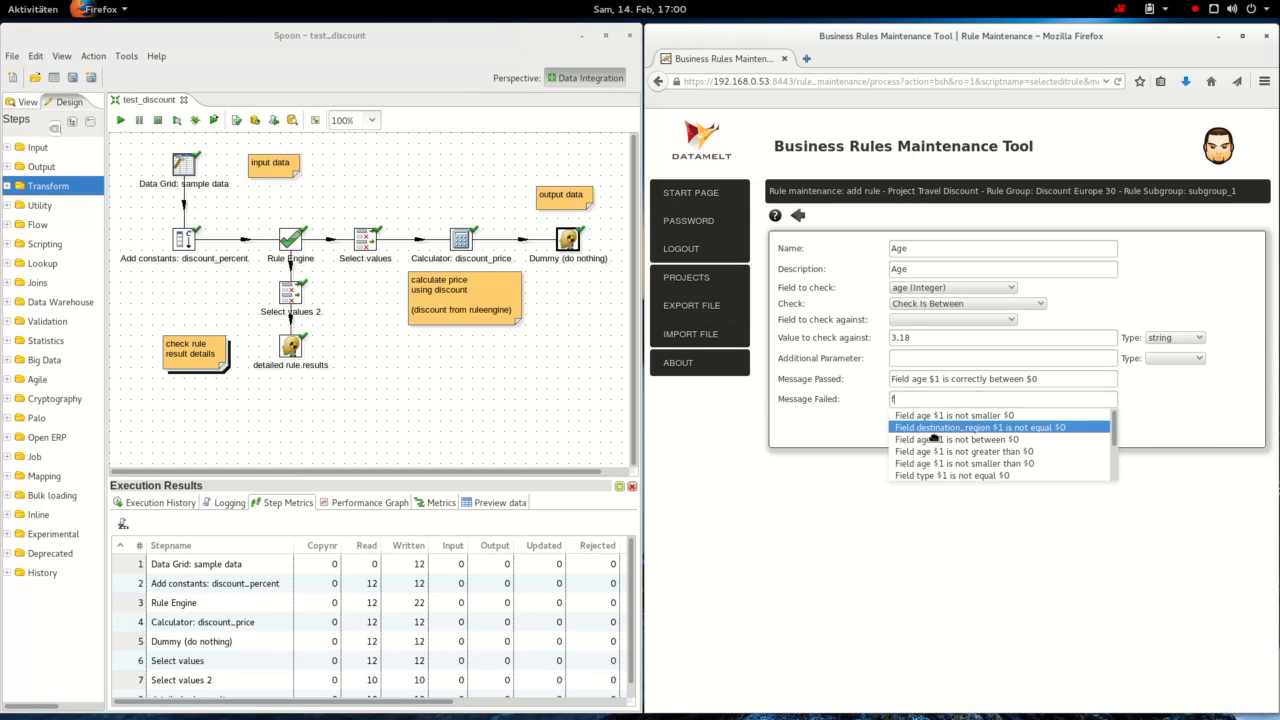
type("f")
left_click(932, 441)
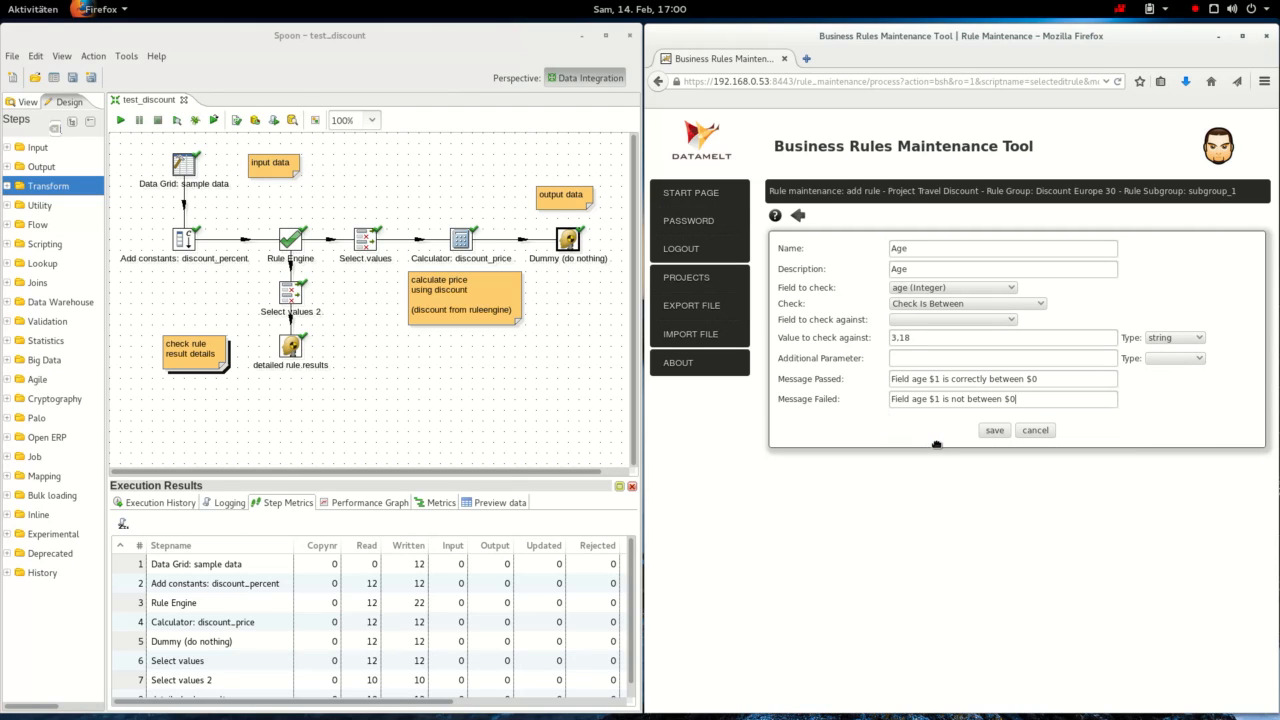
left_click(995, 431)
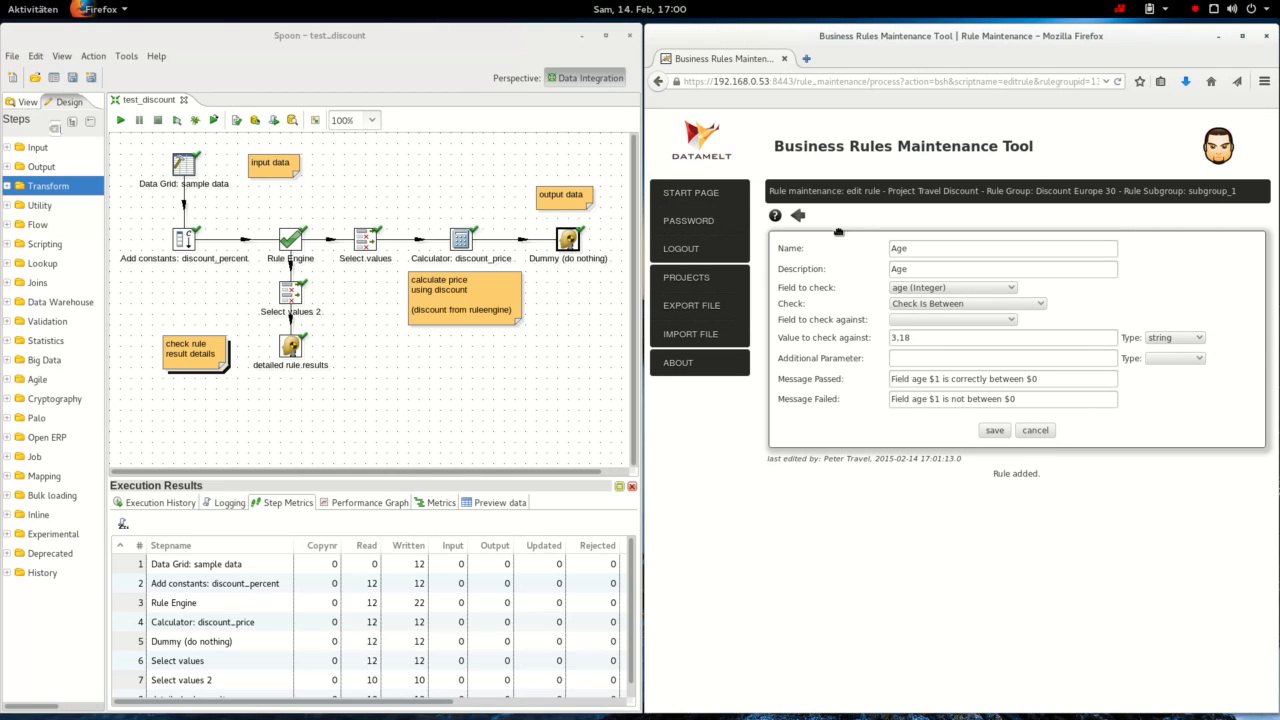
left_click(800, 215)
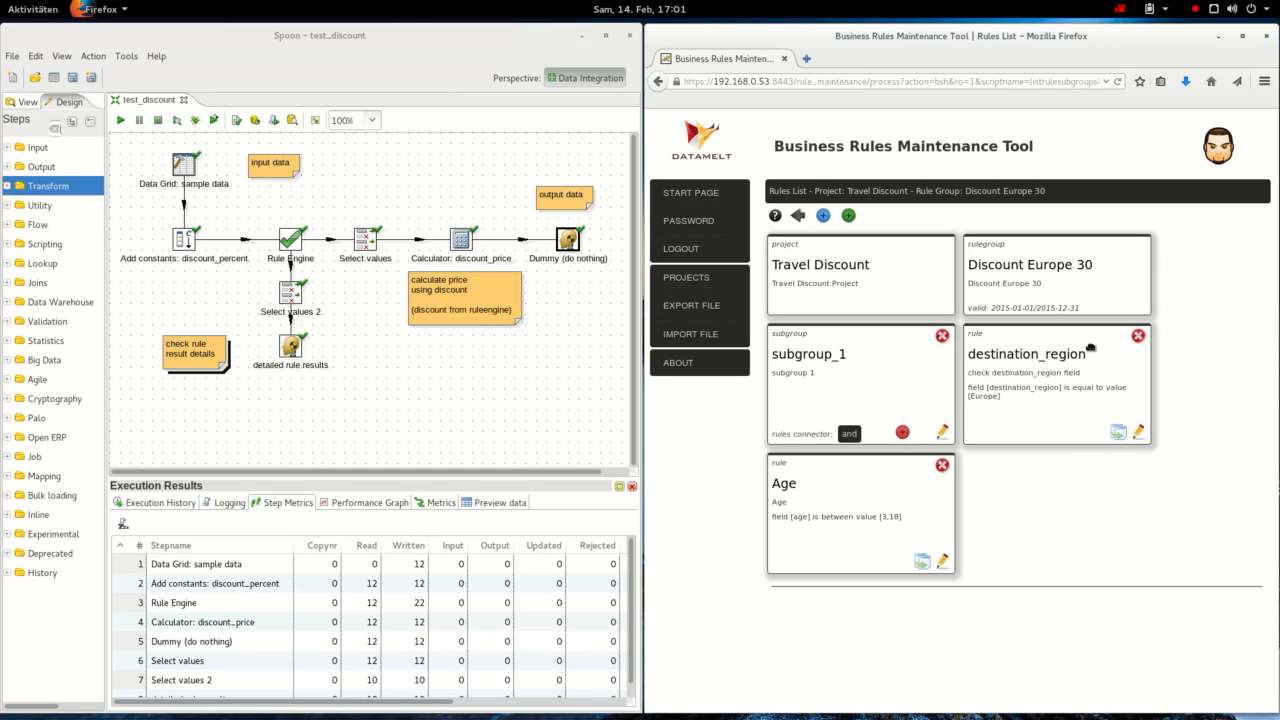
- Add an action to Discount Europe 30 named set discount_percentage with the description set discount percentage
left_click(848, 216)
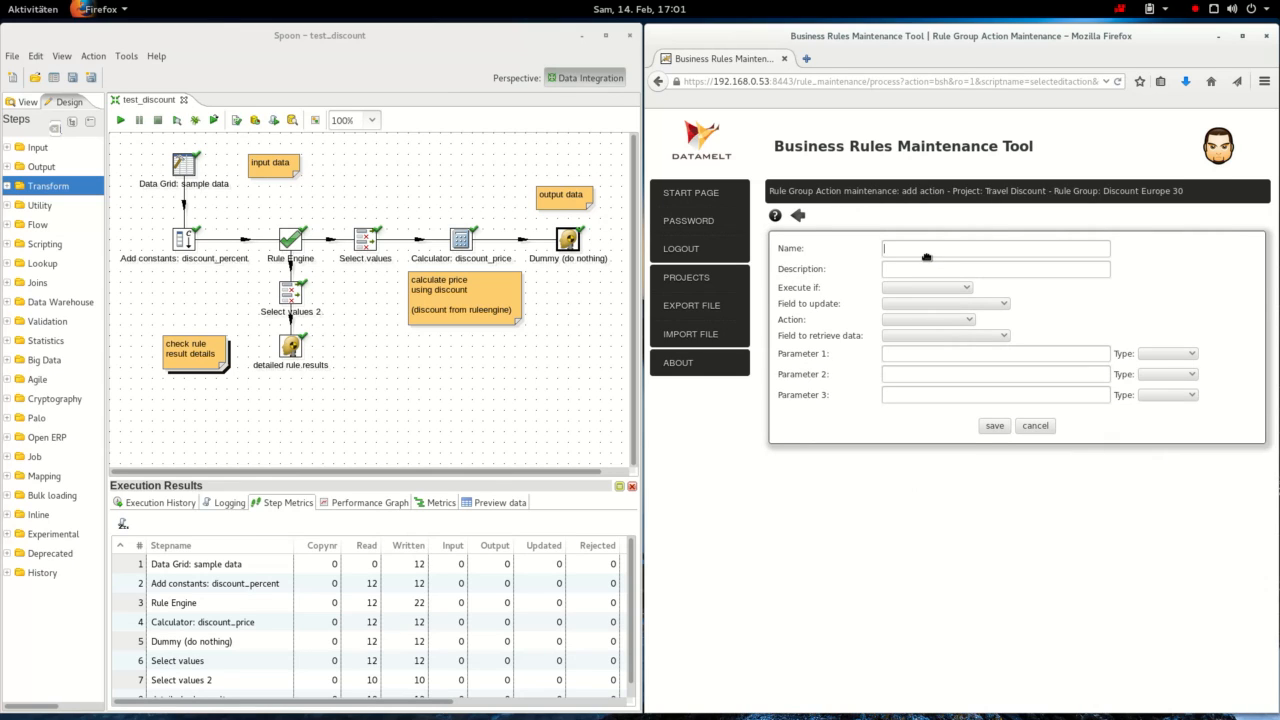
type("se")
left_click(926, 268)
left_click(916, 272)
type("s")
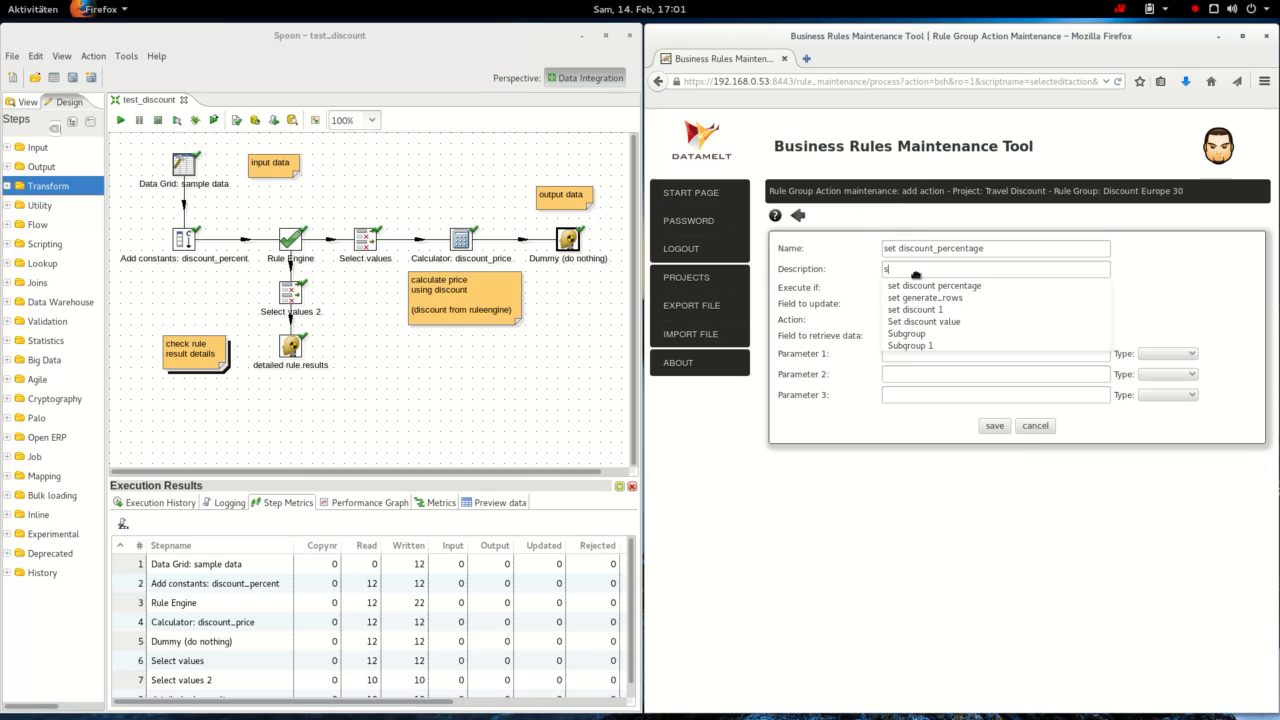
left_click(918, 284)
- Make the action execute if Rule Group passed and update discount_percent (Number) using set value (number)
left_click(927, 290)
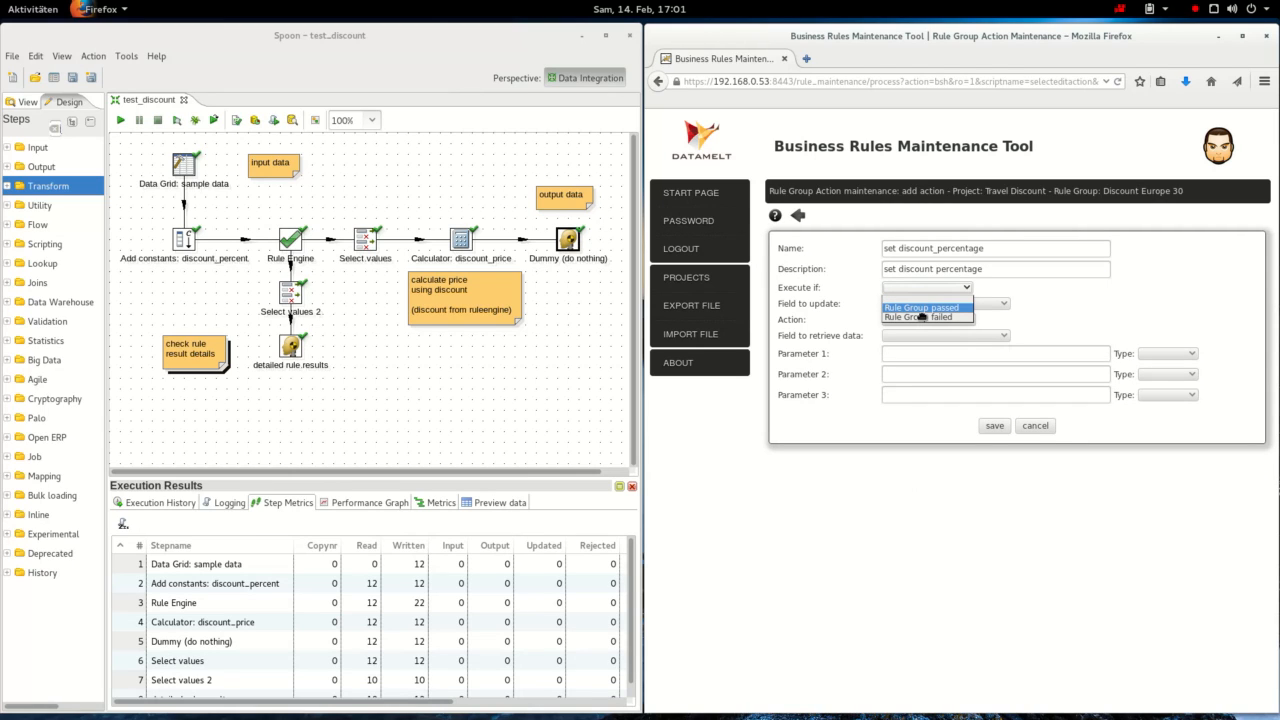
left_click(921, 311)
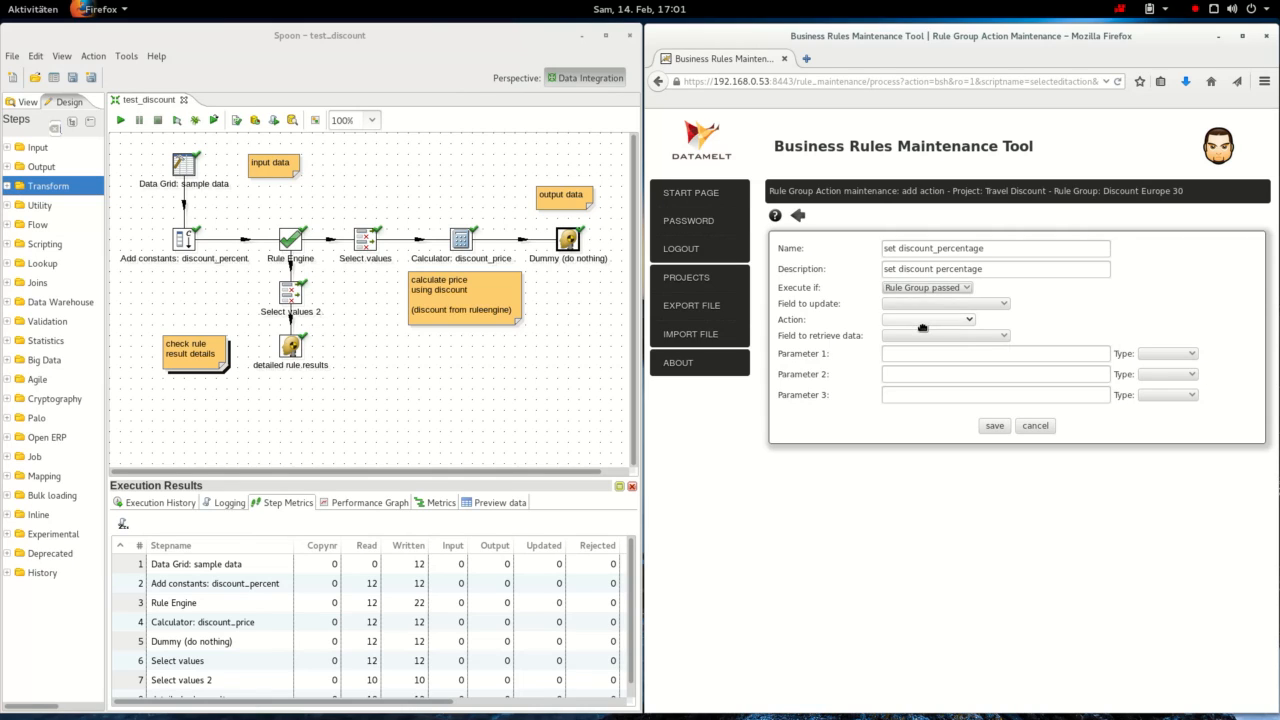
left_click(921, 303)
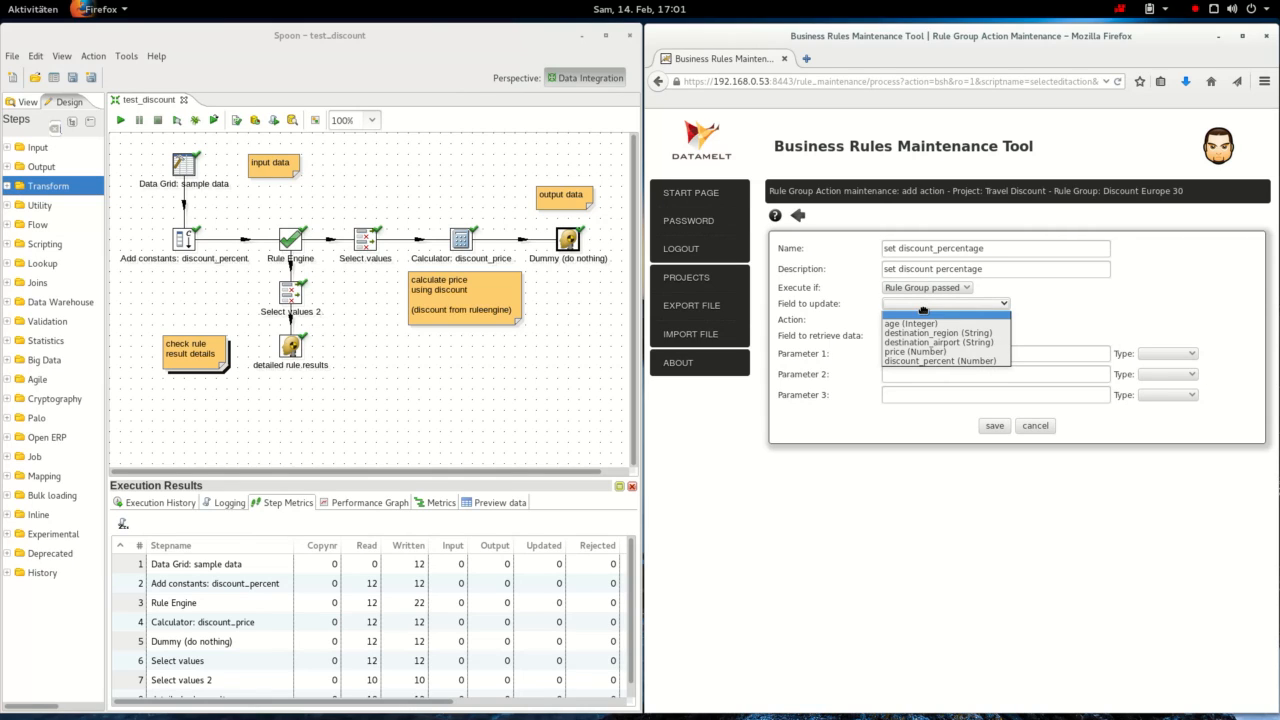
left_click(917, 366)
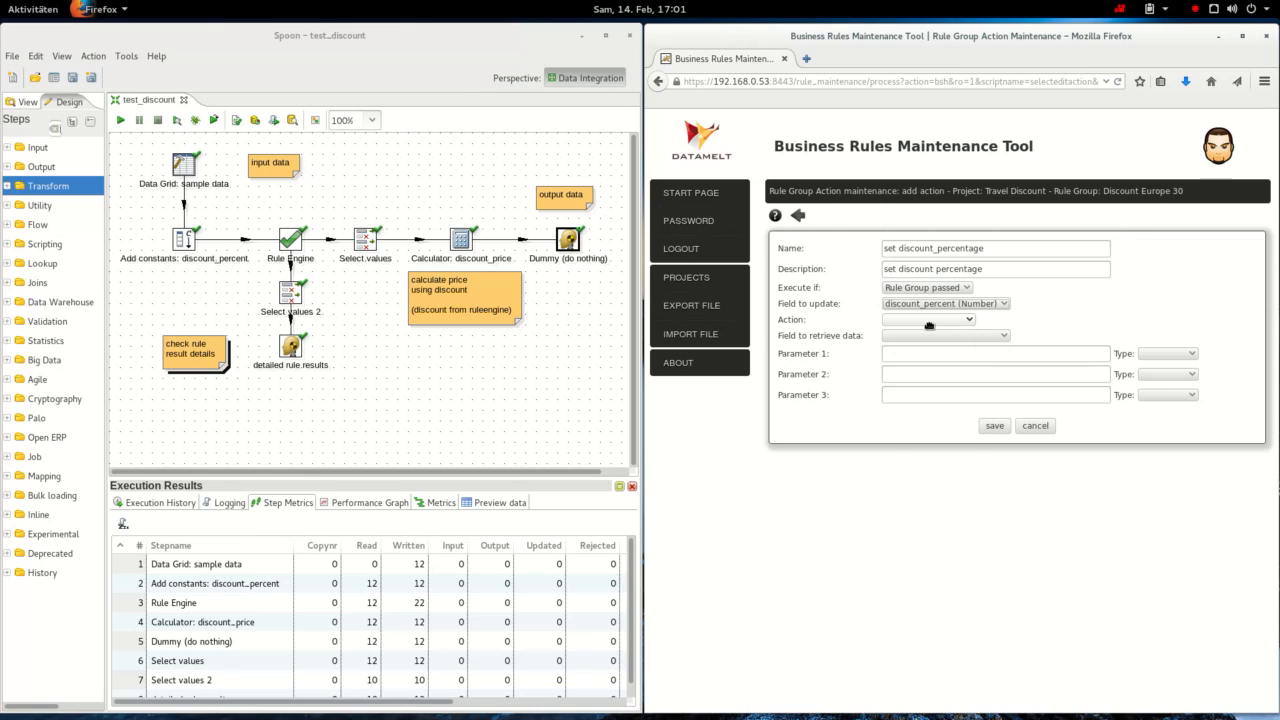
left_click(929, 324)
left_click(928, 432)
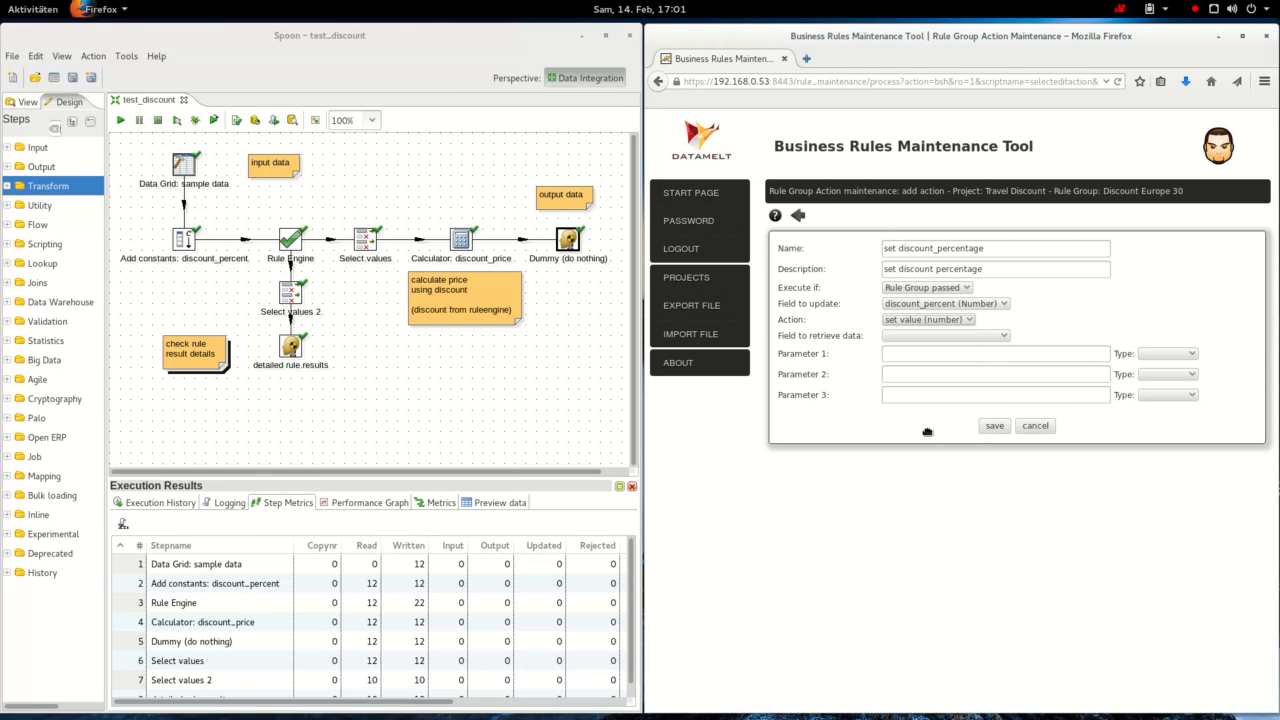
- Set the action's Parameter 1 to 30 of type integer, save the action and return to the rules list
left_click(902, 358)
type("30")
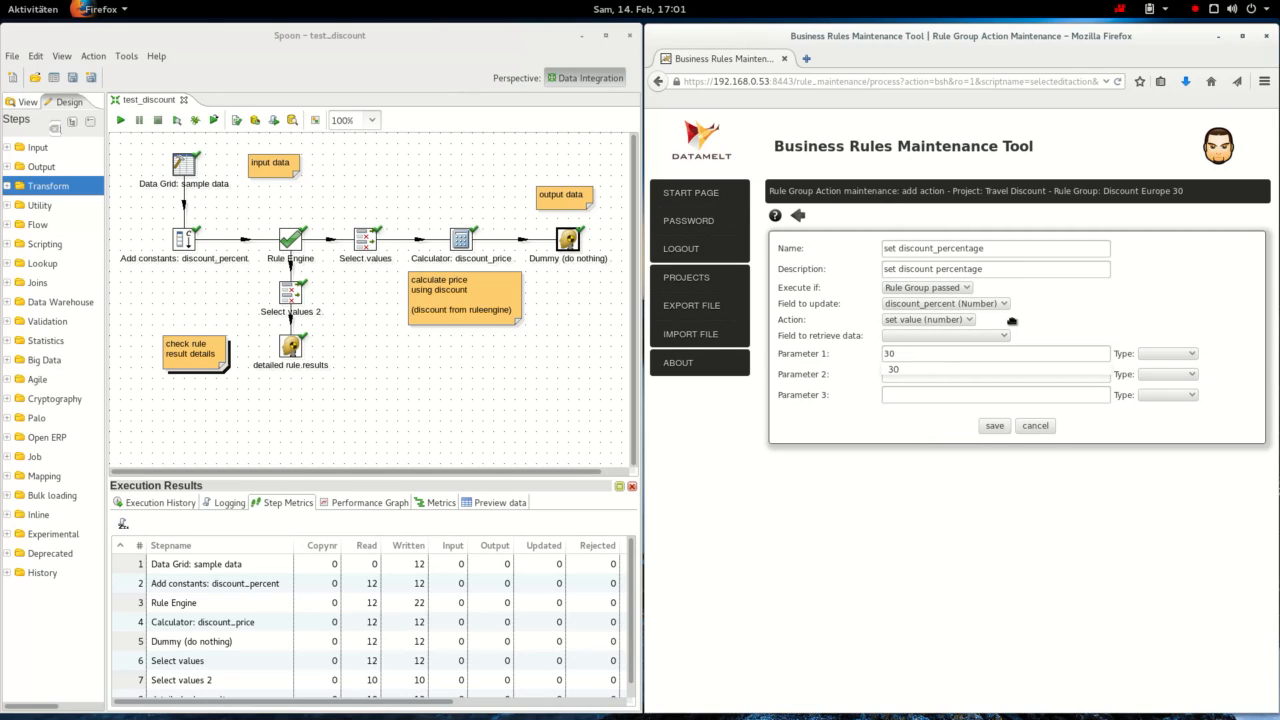
left_click(1167, 355)
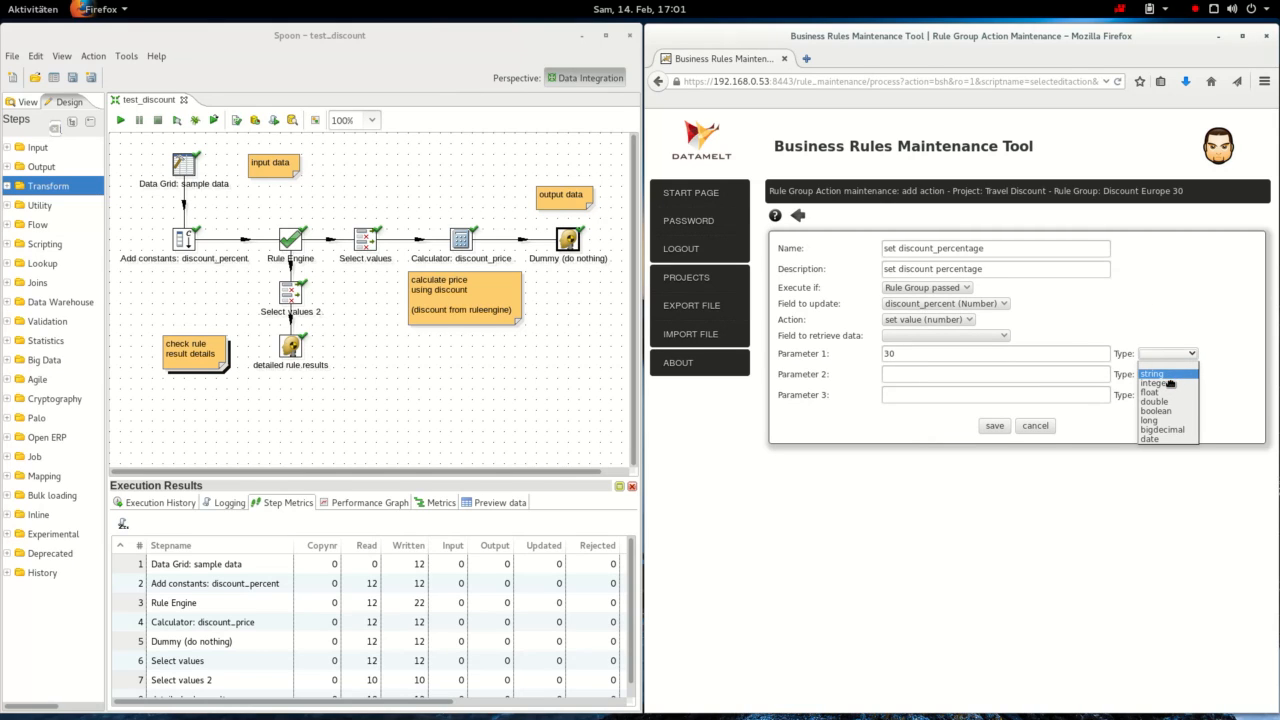
left_click(1168, 384)
left_click(995, 426)
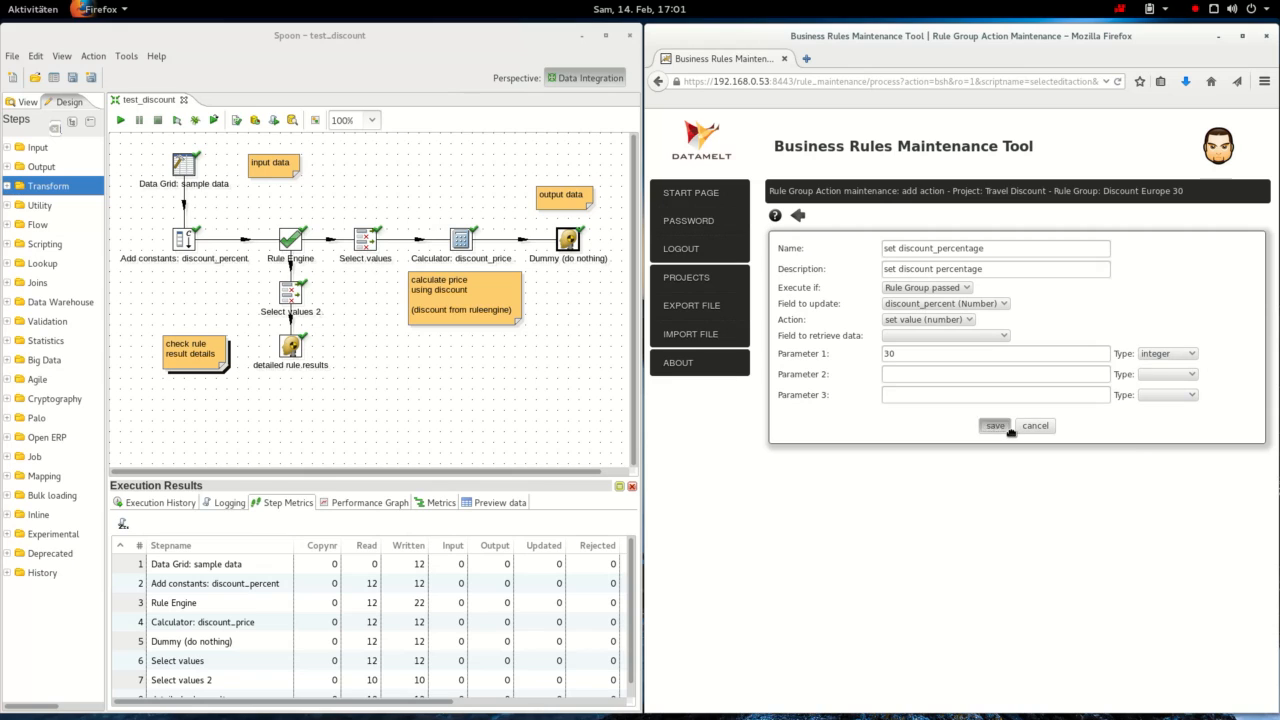
left_click(798, 216)
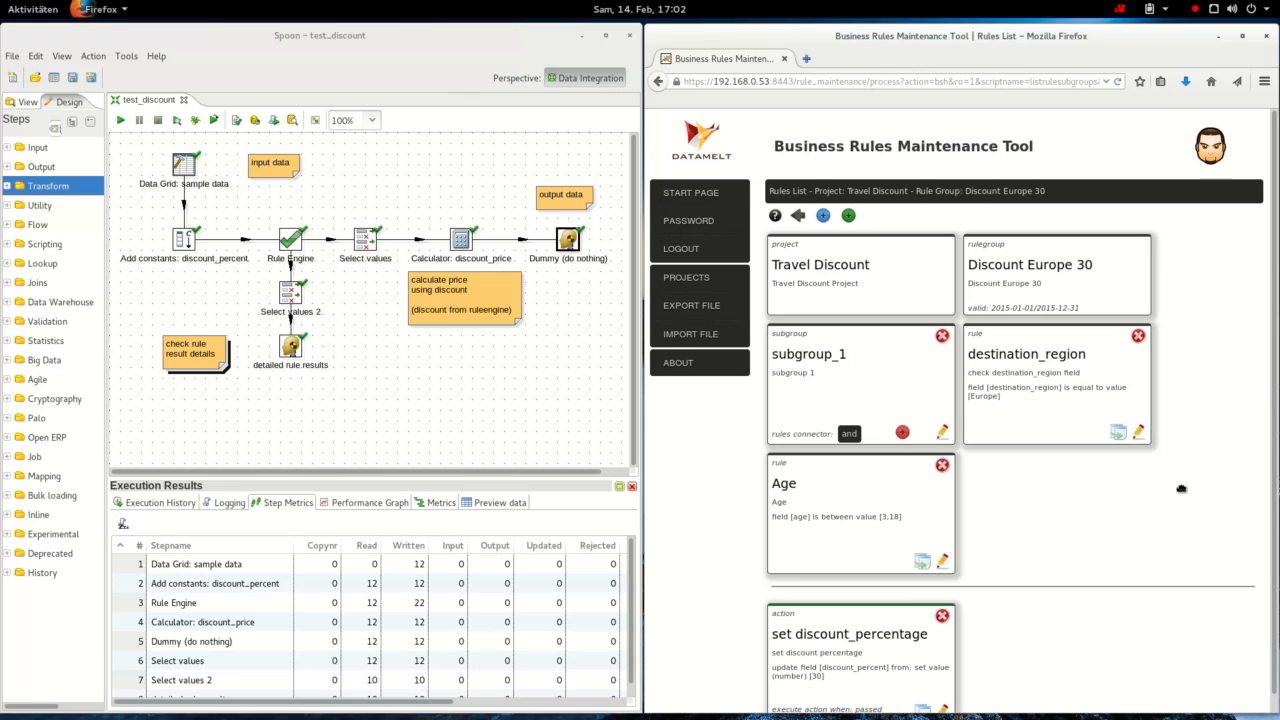
- Export the Travel Discount project as a zip file, replacing the existing discount.zip in the quality_checks folder
left_click(696, 316)
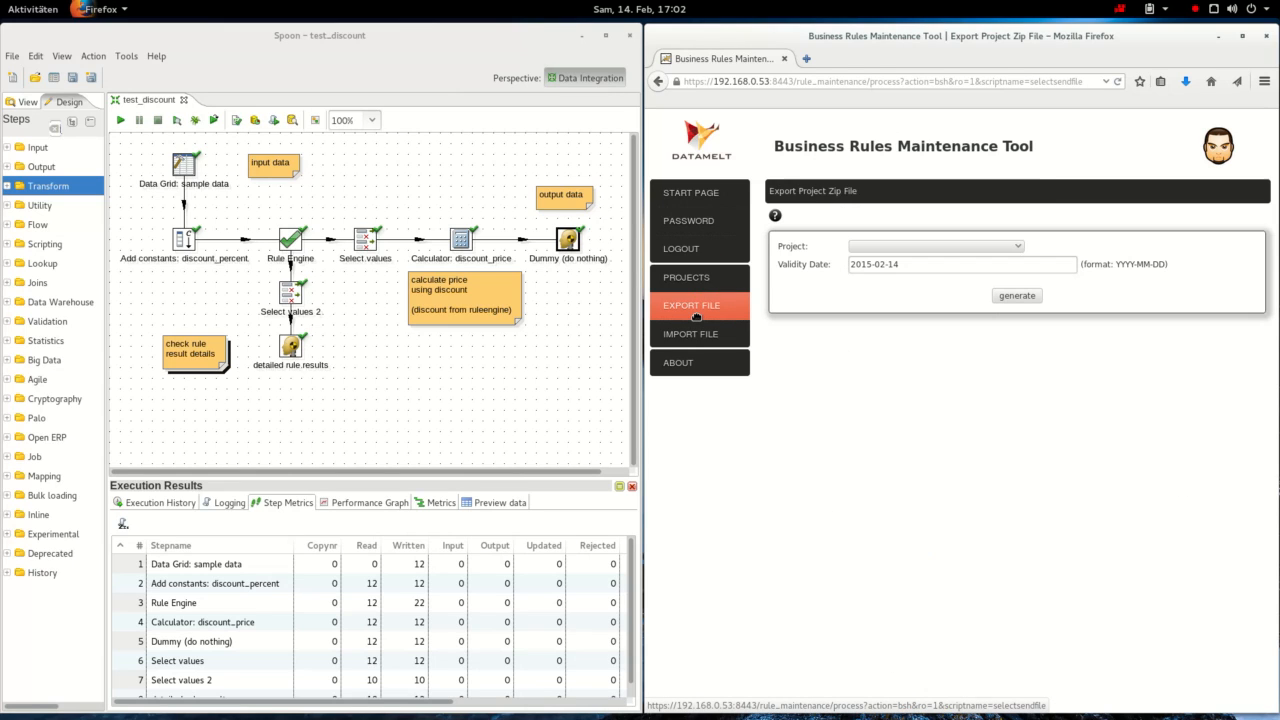
left_click(884, 248)
left_click(882, 267)
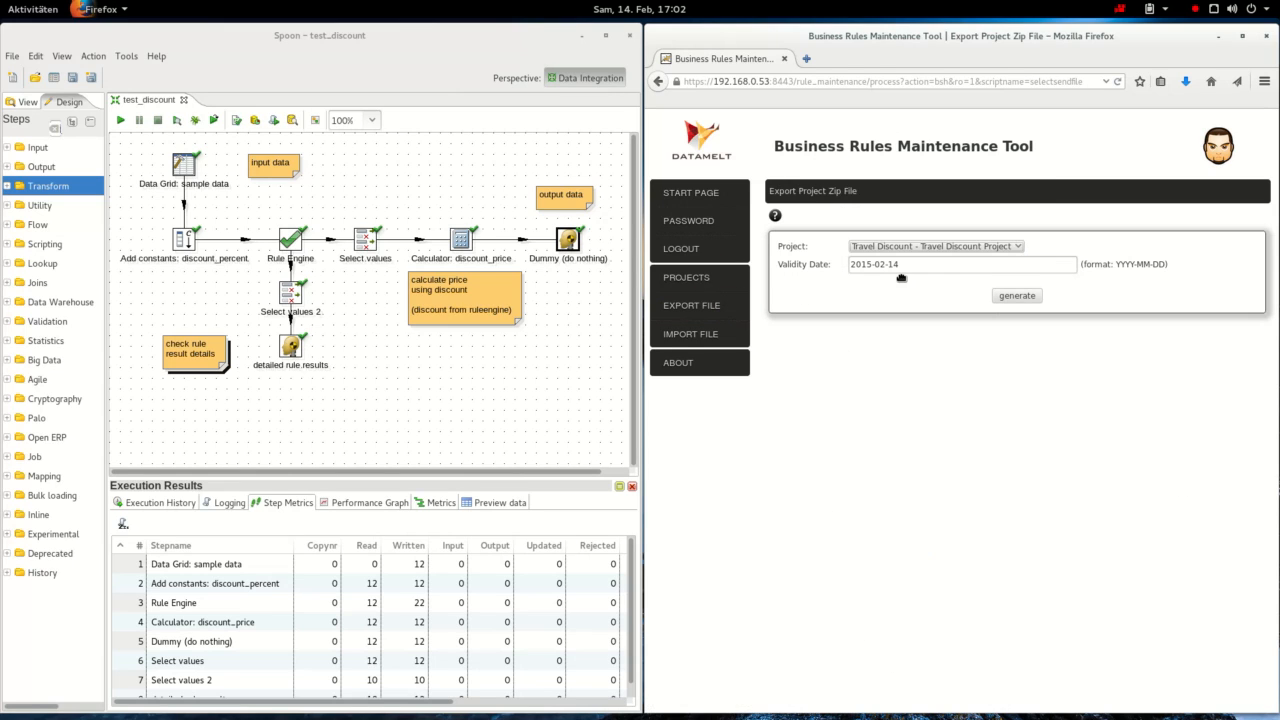
left_click(1017, 295)
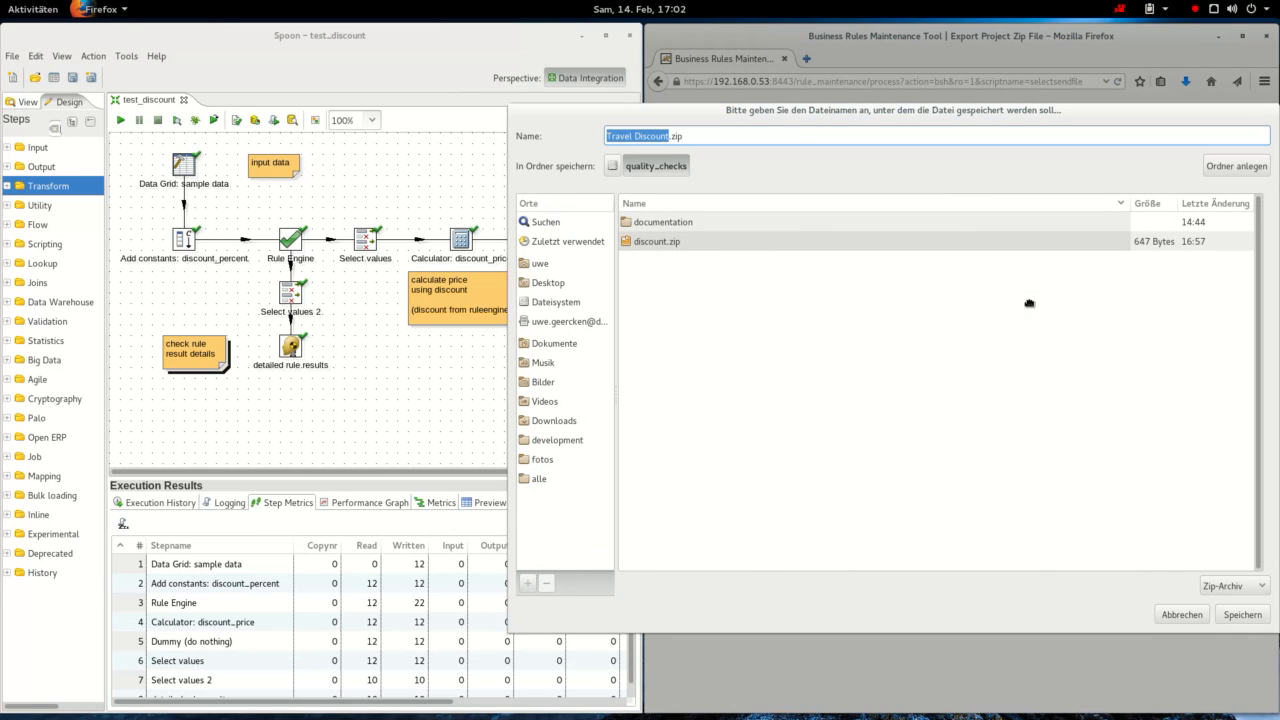
left_click(710, 243)
left_click(1242, 614)
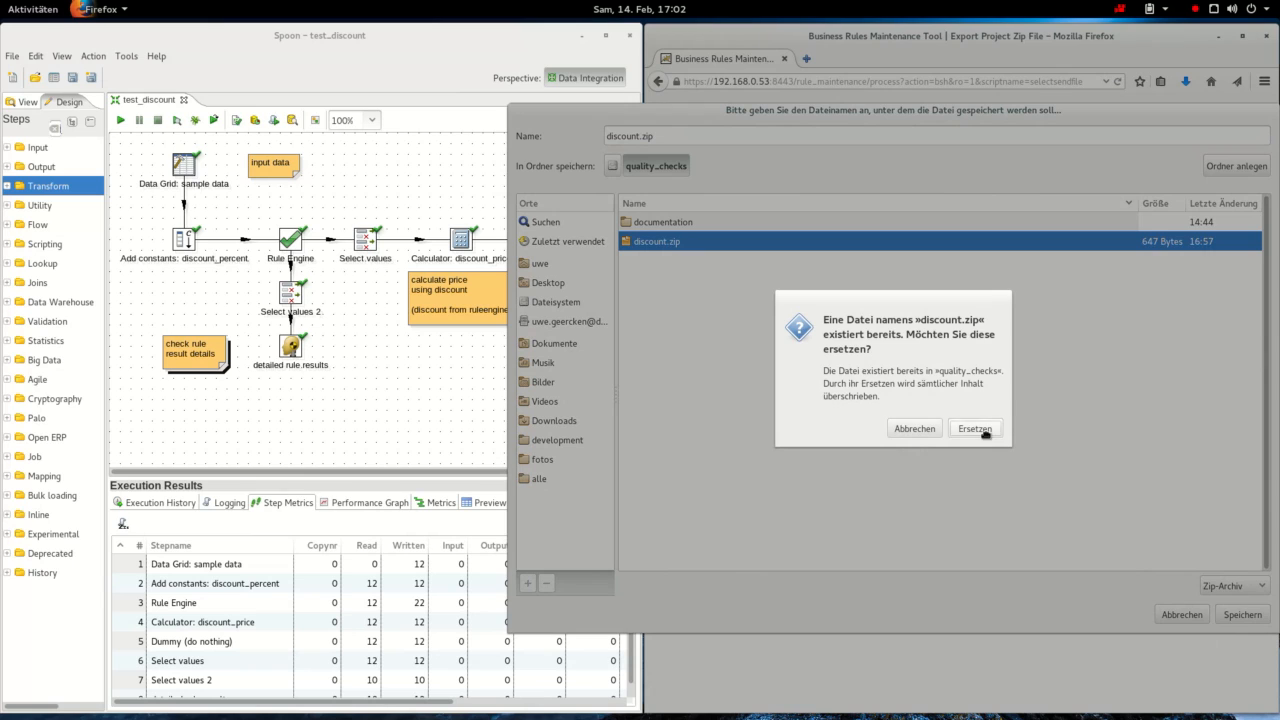
left_click(975, 429)
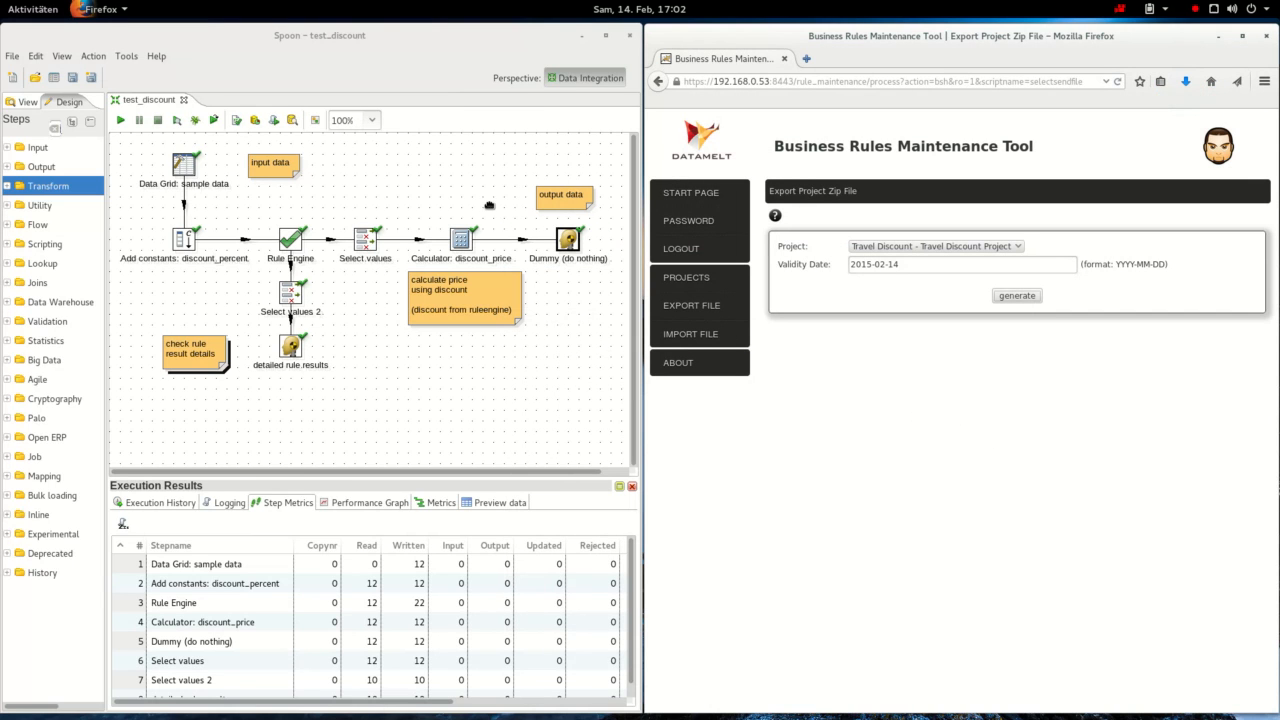
- Switch to Spoon and preview the rows of the Dummy (do nothing) step, closing the preview after checking the discounts
right_click(577, 248)
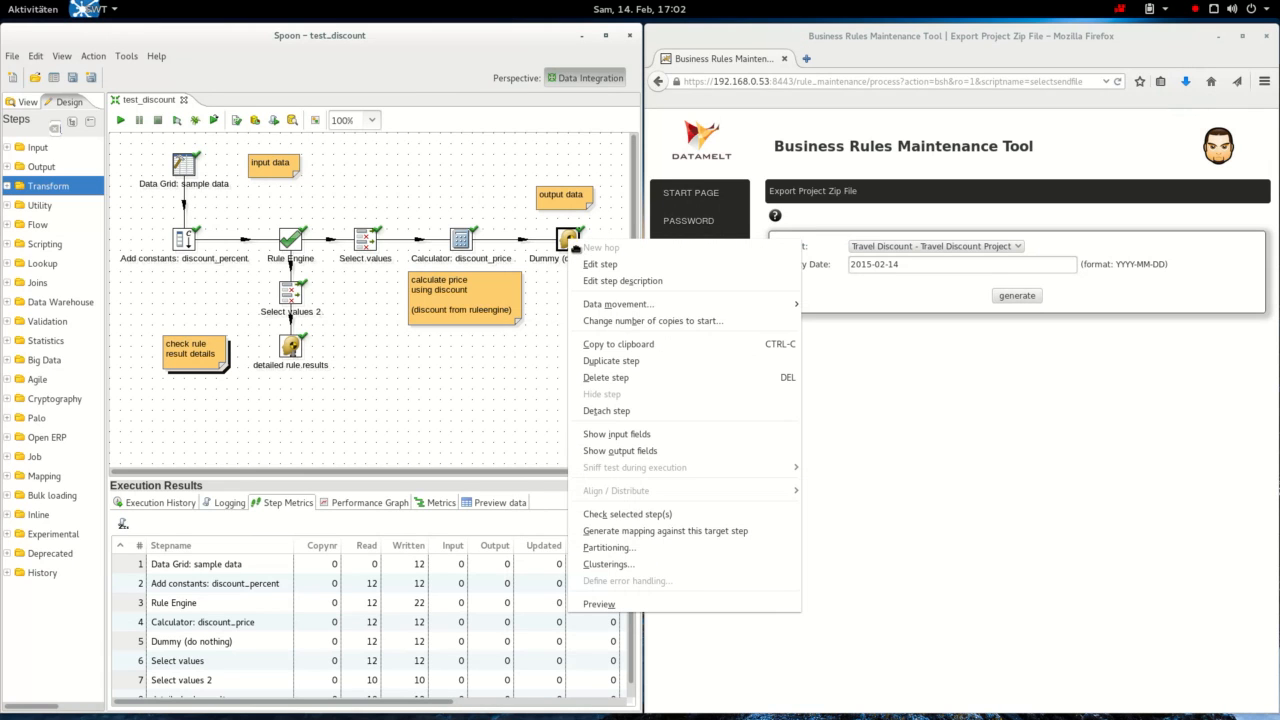
left_click(598, 604)
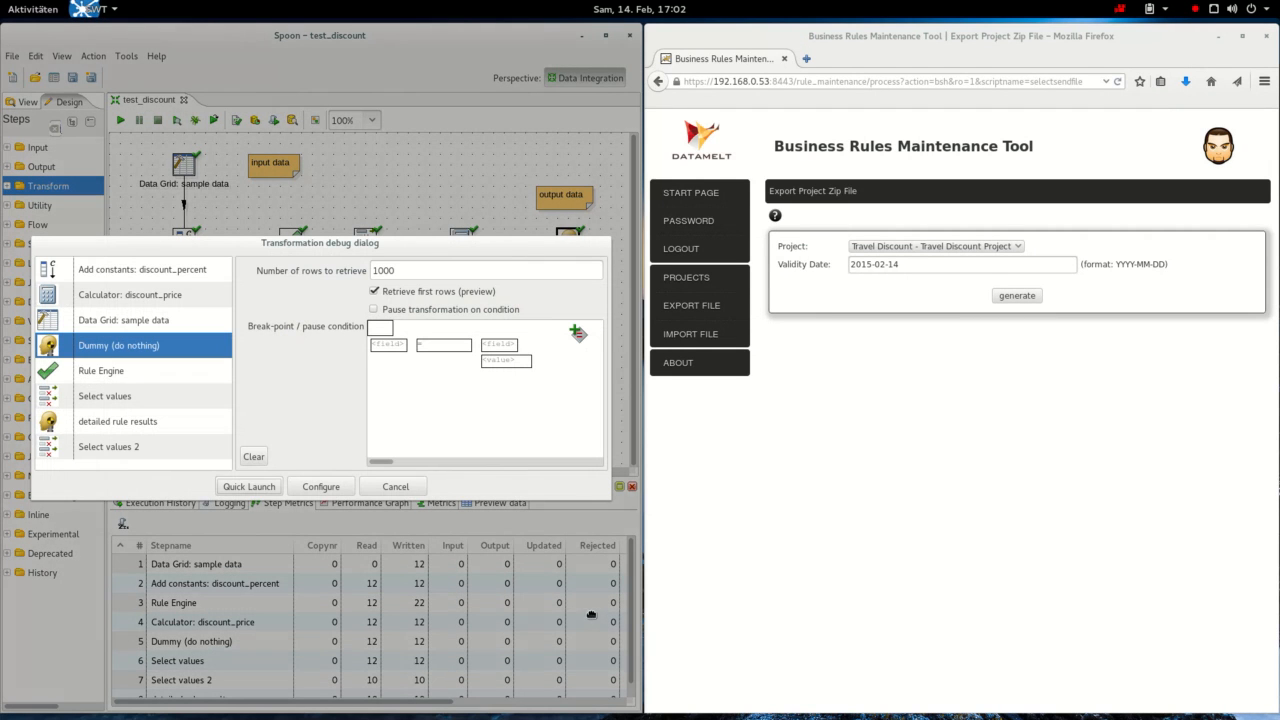
left_click(252, 487)
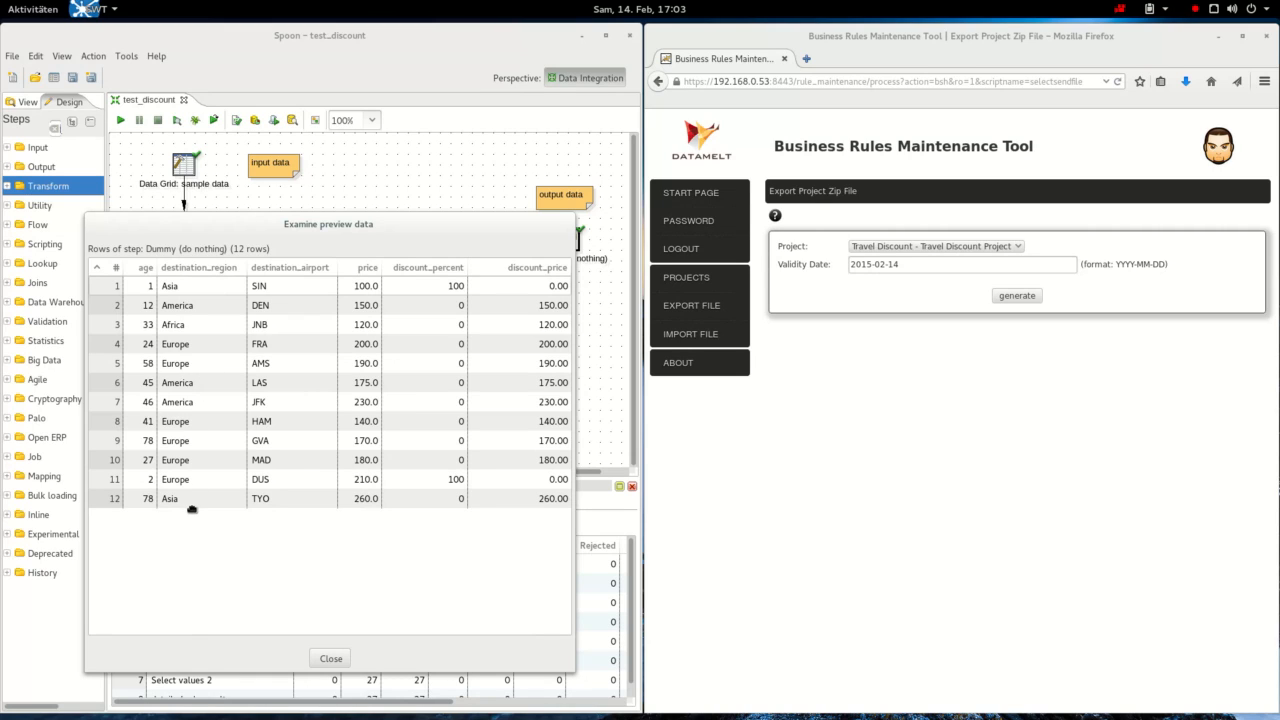
left_click(331, 658)
left_click(168, 294)
- Add a row to the Data Grid sample data with age 16, destination_region Europe, destination_airport CGN and price 150
double_click(185, 164)
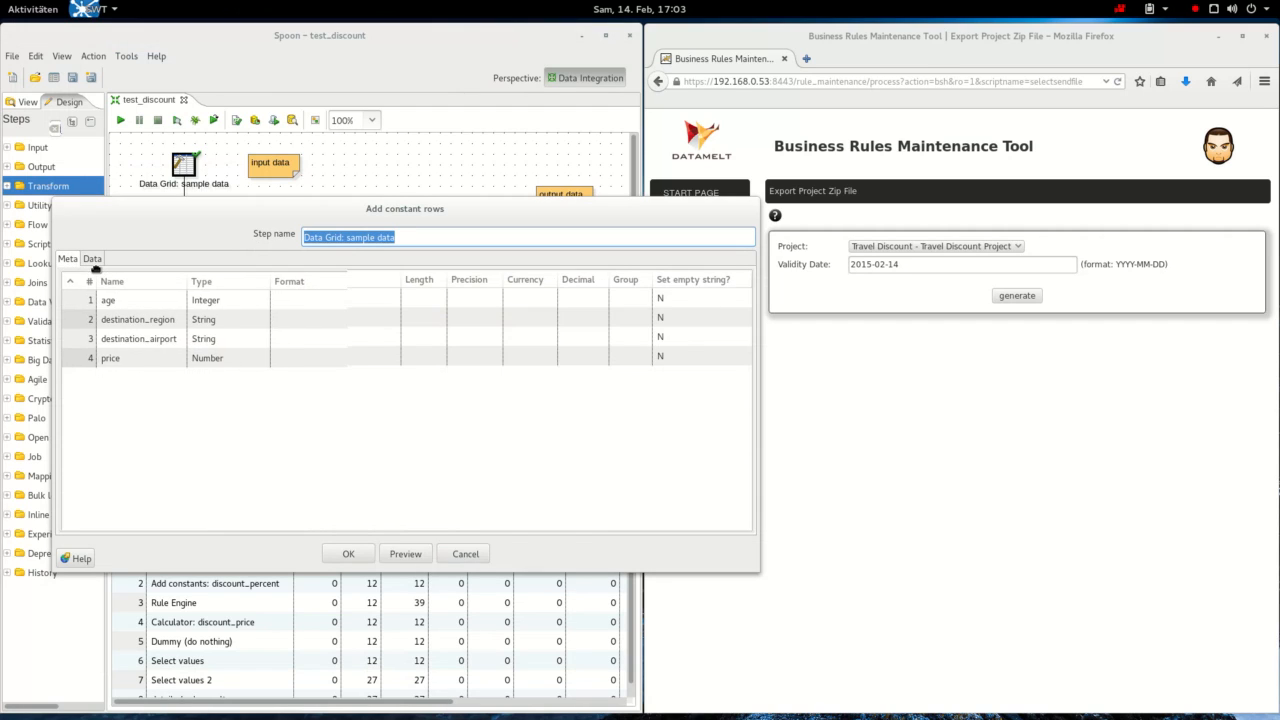
left_click(93, 262)
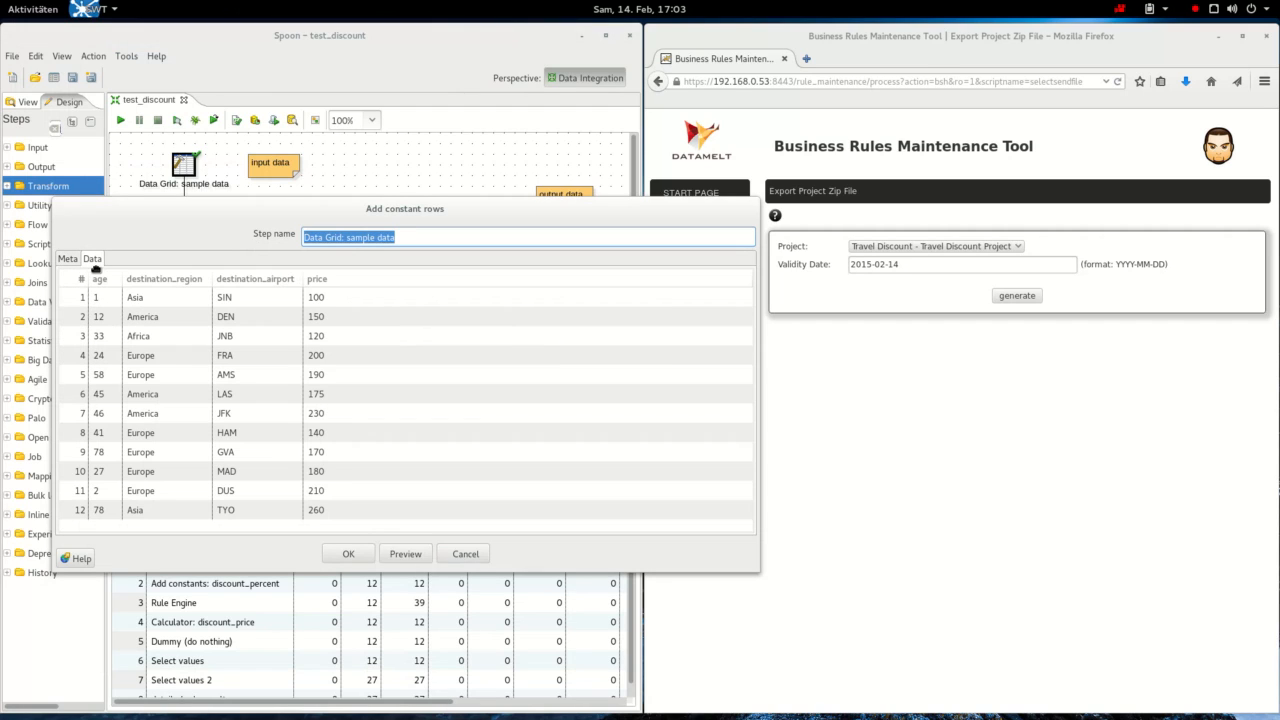
left_click(84, 527)
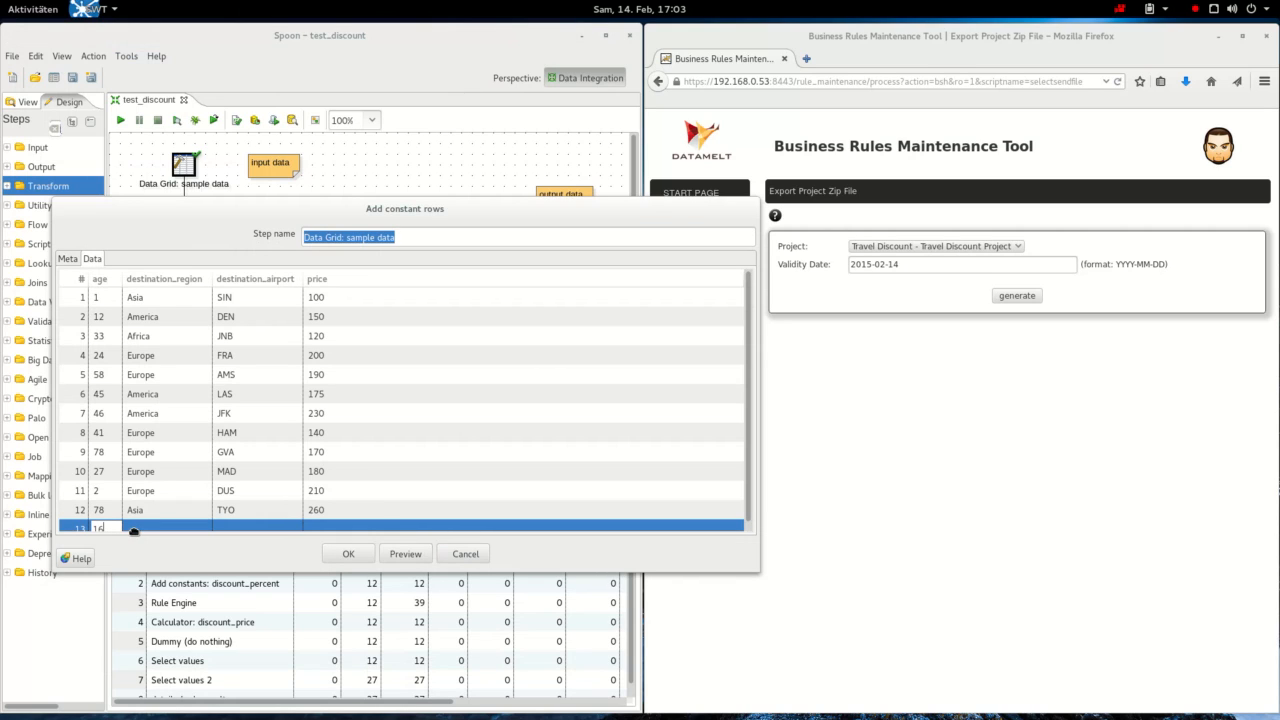
type("16")
key("Tab")
type("Europe")
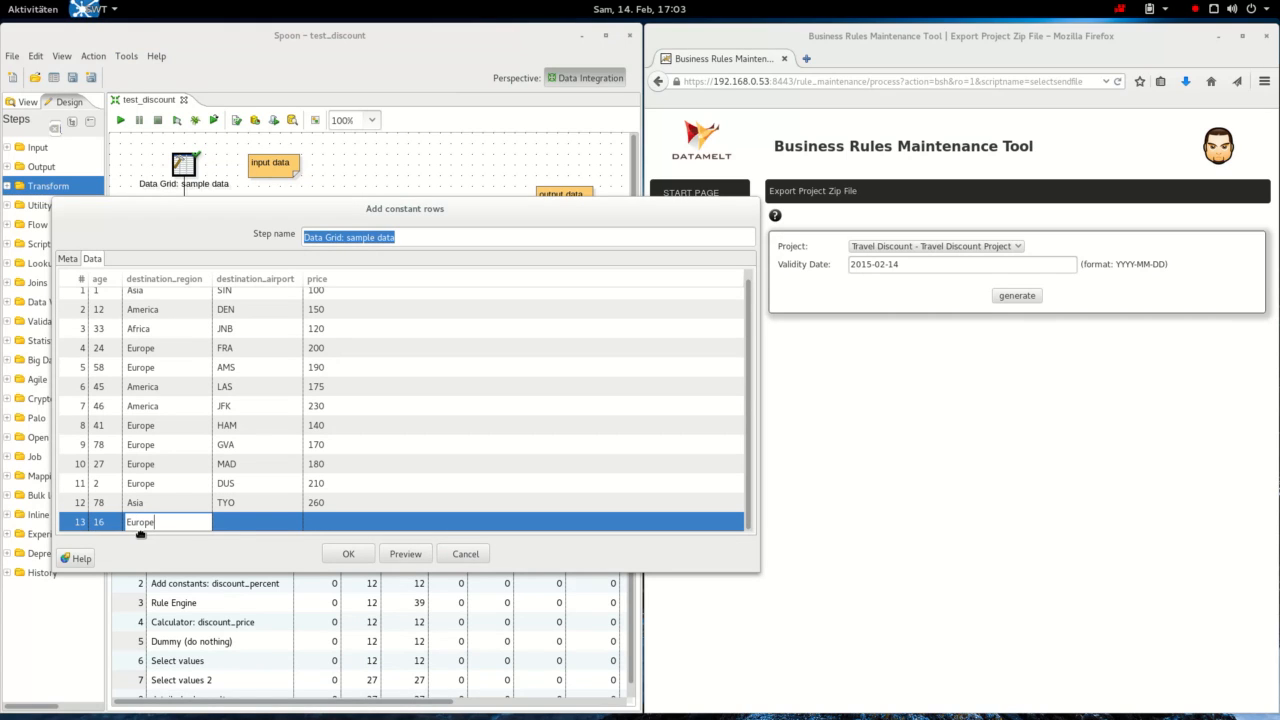
key("Tab")
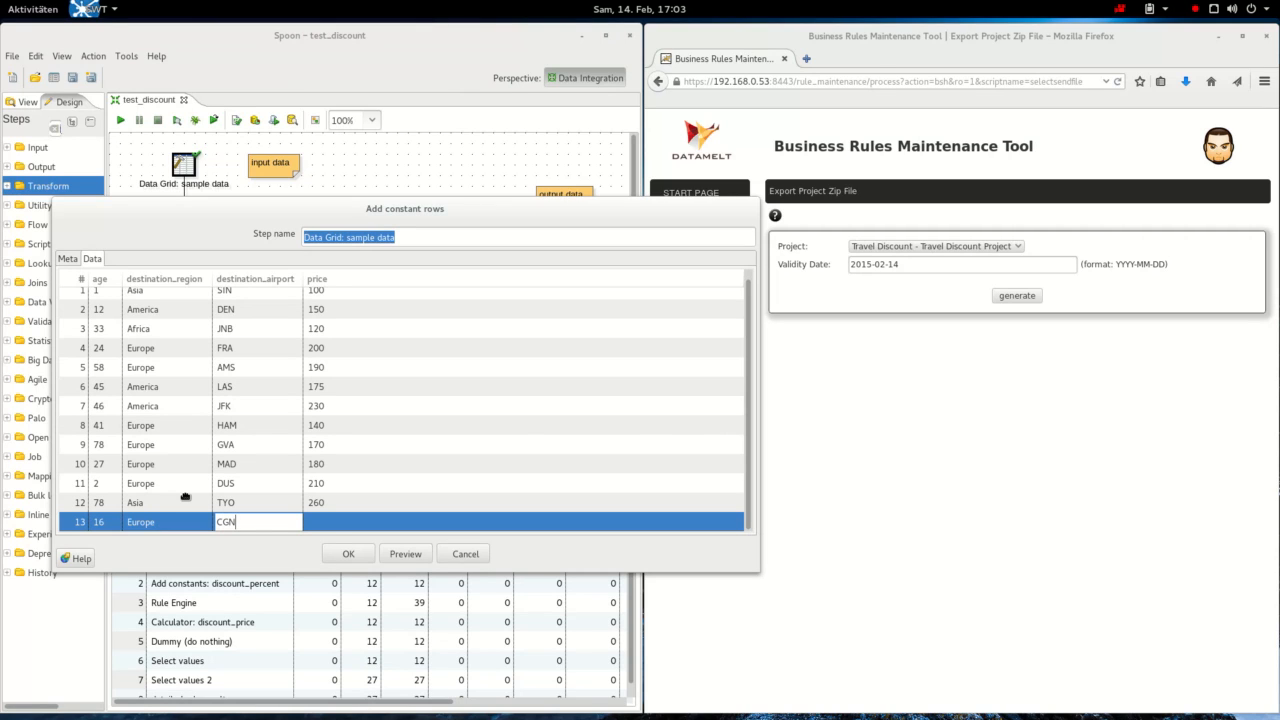
key("Tab")
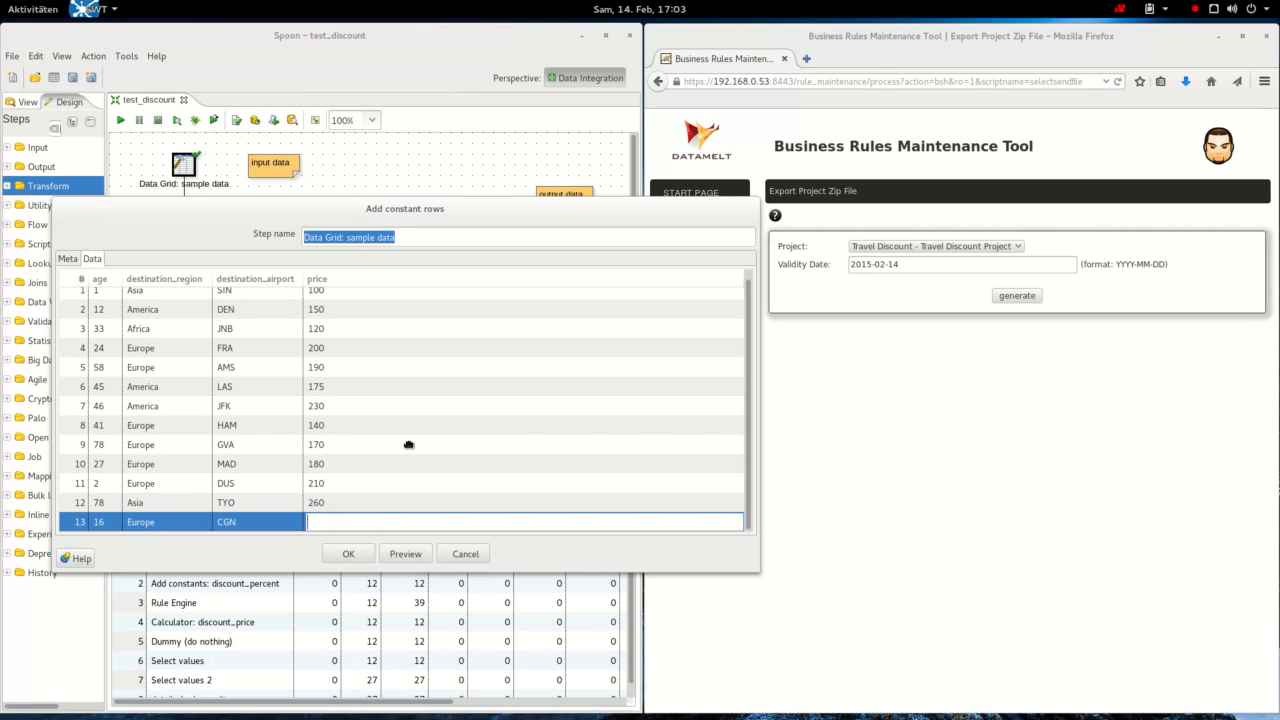
type("150")
key("Return")
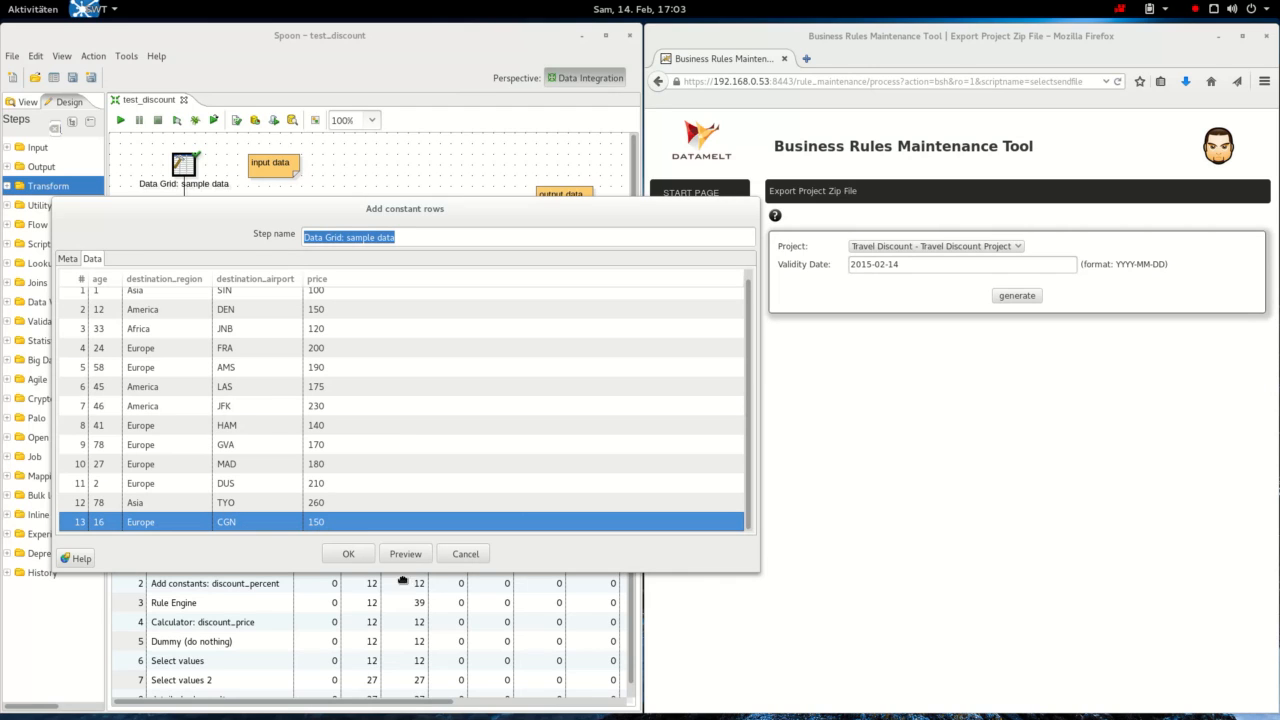
left_click(355, 554)
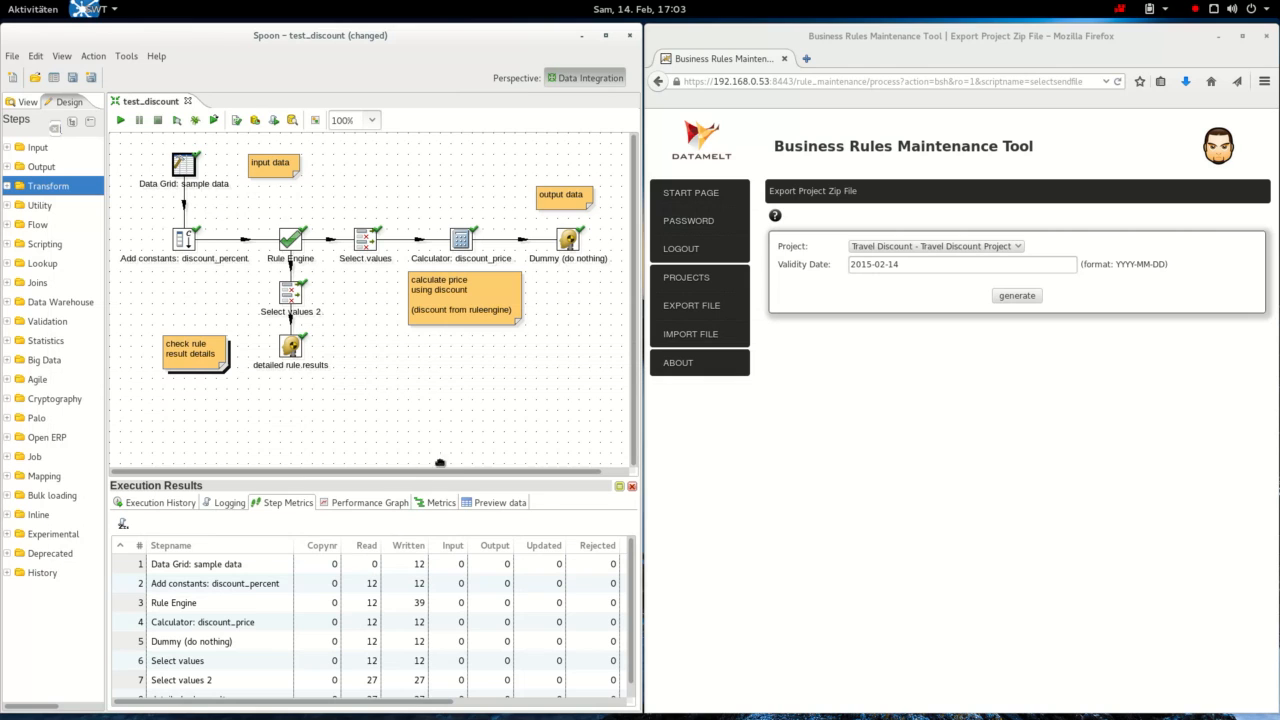
- Preview the Dummy (do nothing) step again and highlight the CGN row to check its discount
right_click(575, 244)
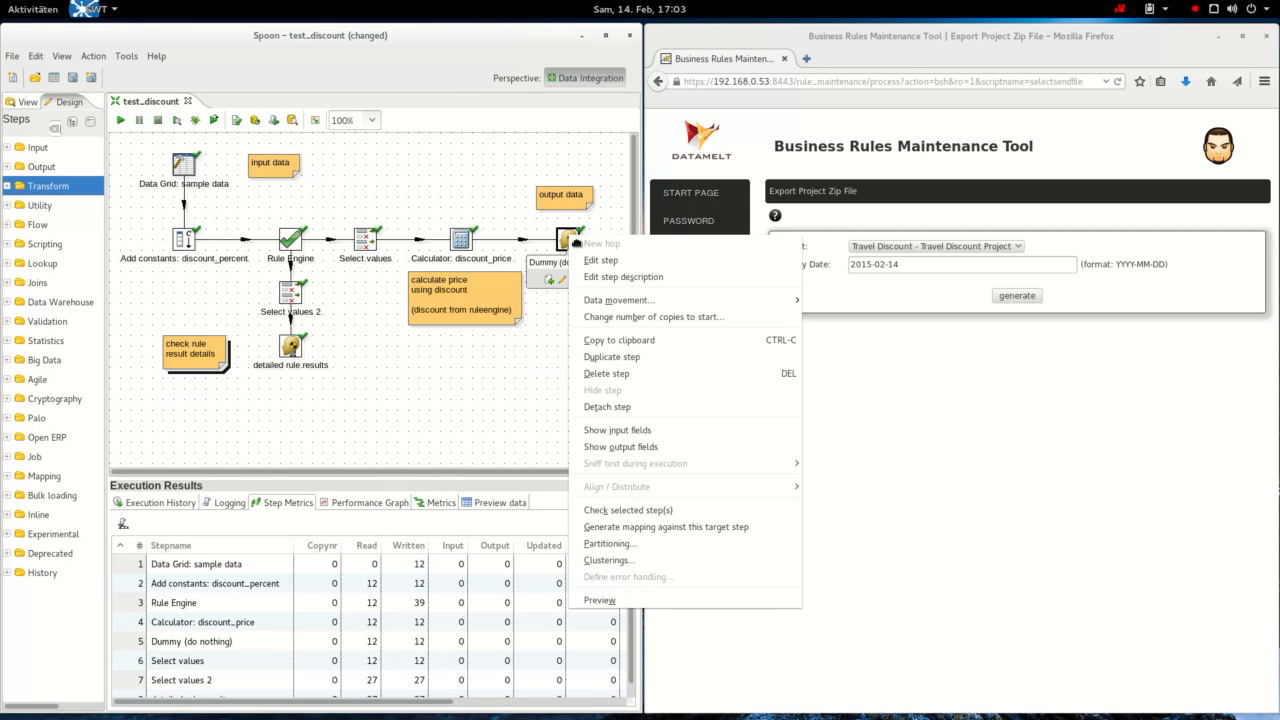
left_click(596, 605)
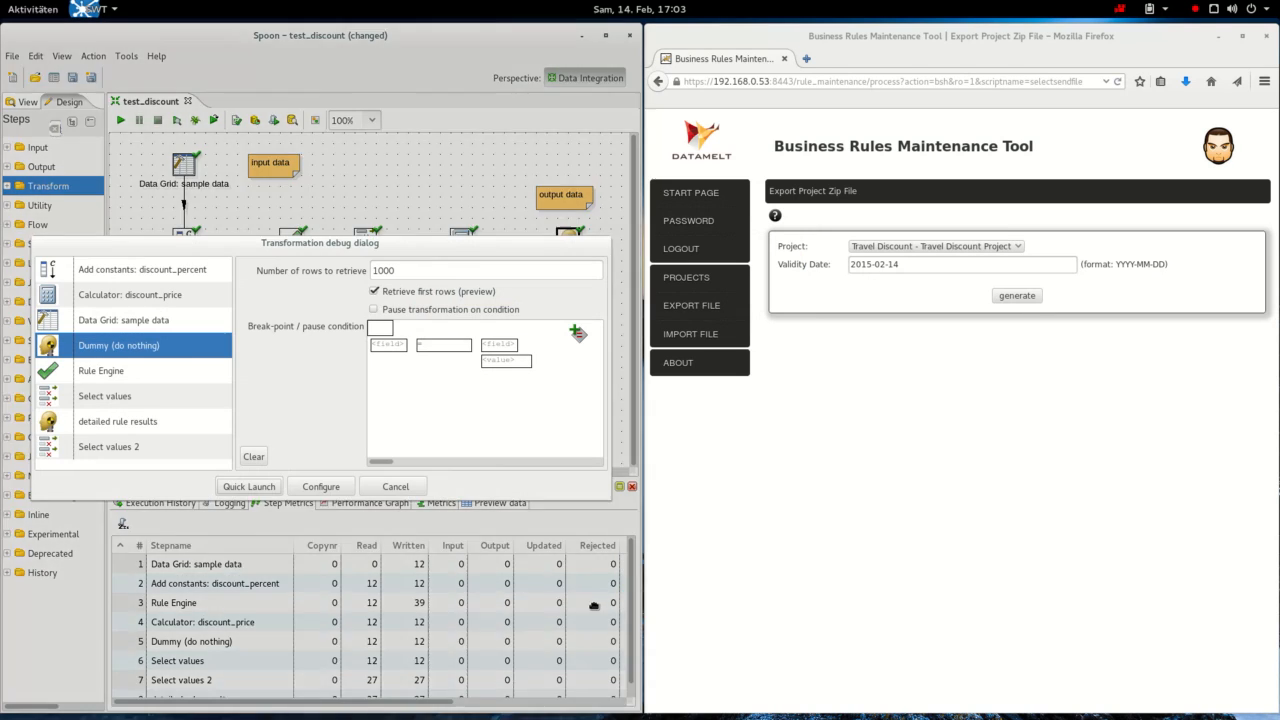
left_click(262, 487)
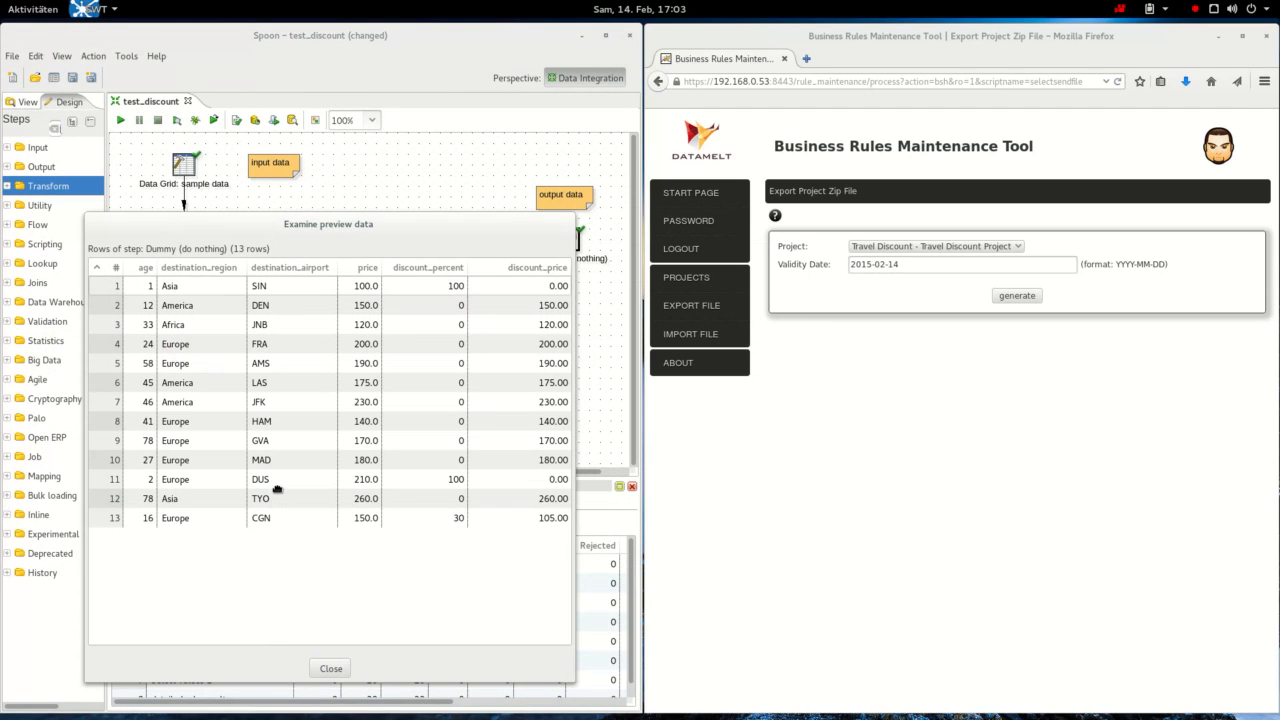
left_click(111, 521)
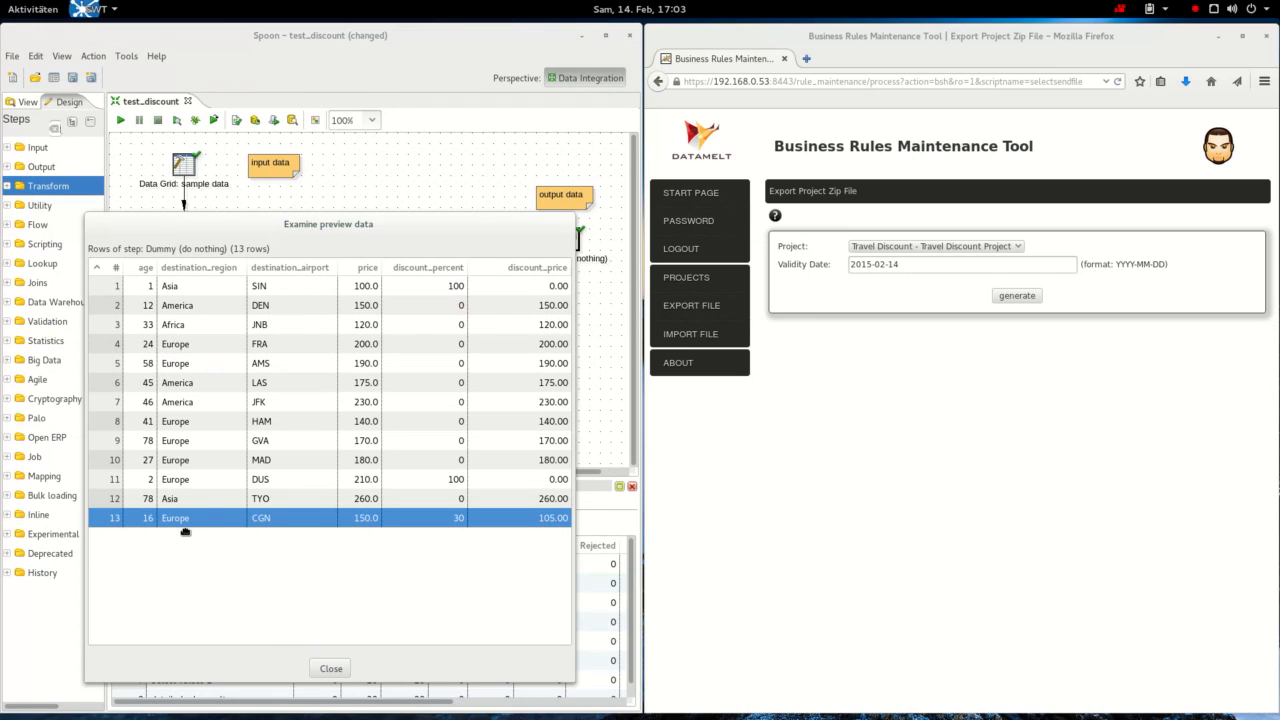
- Open the Travel Discount project's rule groups in the Business Rules Maintenance Tool and close the row preview in Spoon
left_click(727, 283)
left_click(860, 288)
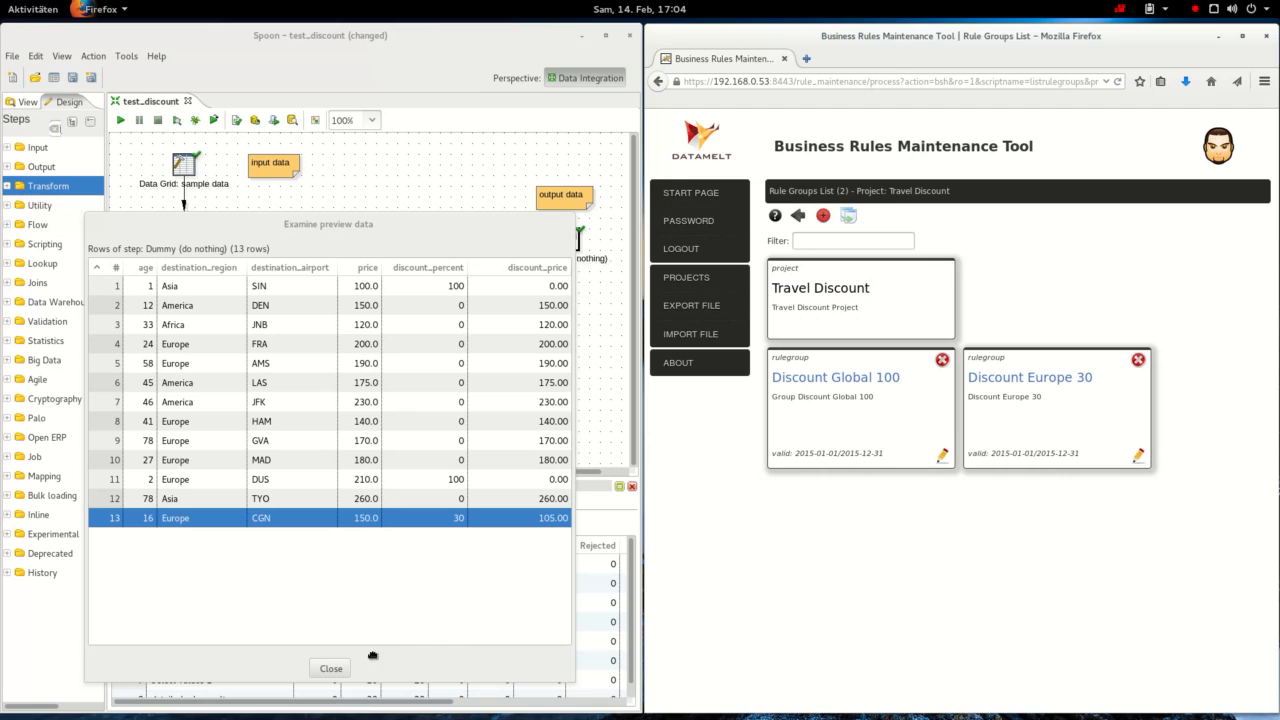
left_click(331, 668)
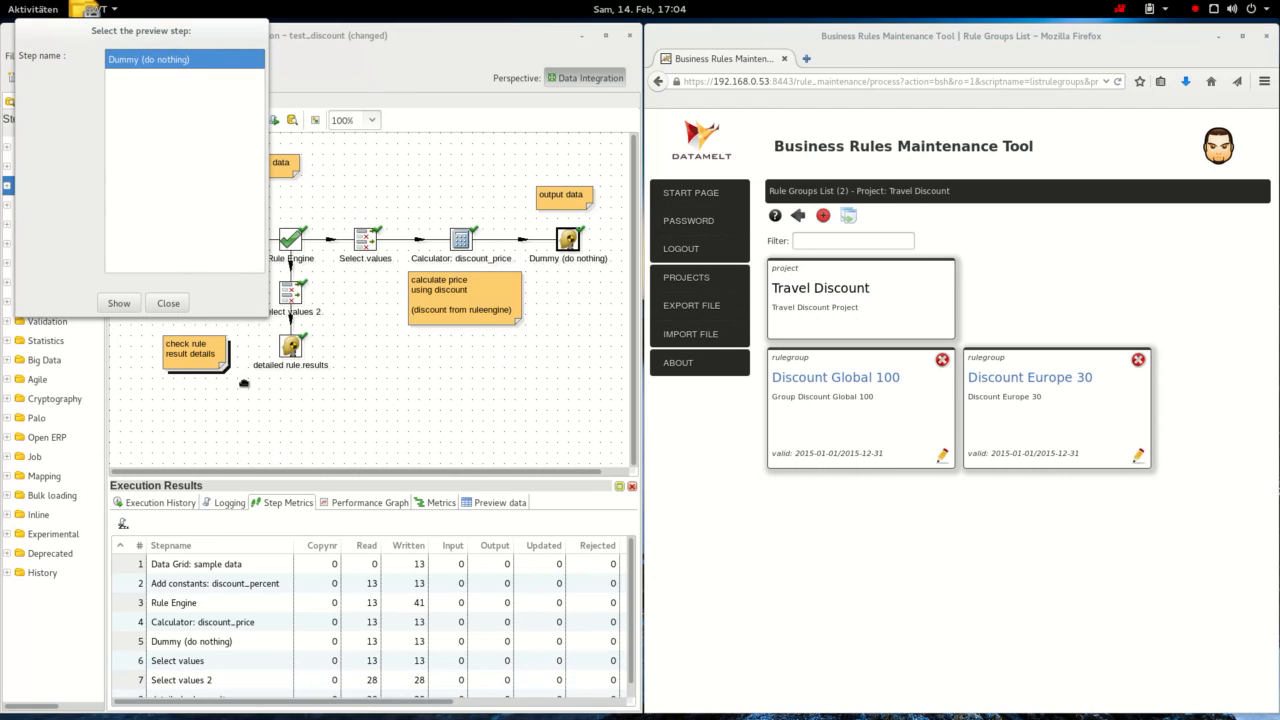
left_click(168, 303)
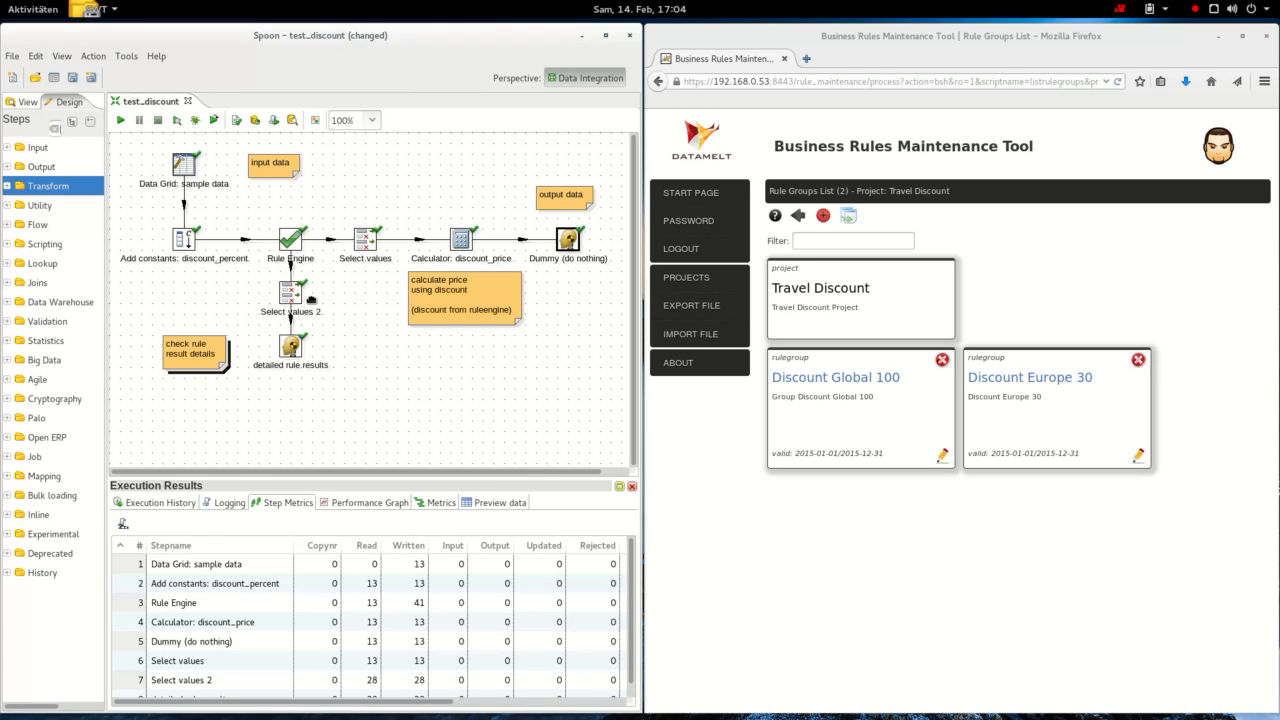
- Preview the rows of the detailed rule results step and widen the preview window to show the full ruleengine_message column
mouse_move(303, 246)
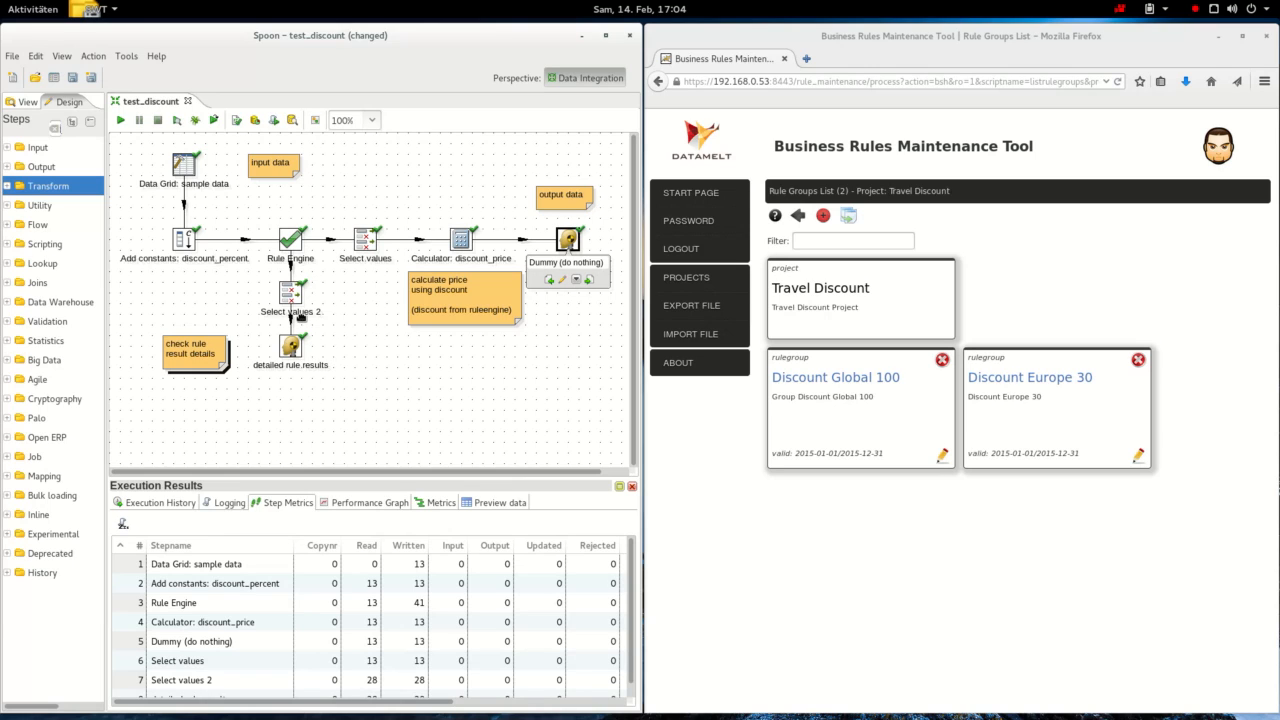
mouse_move(299, 354)
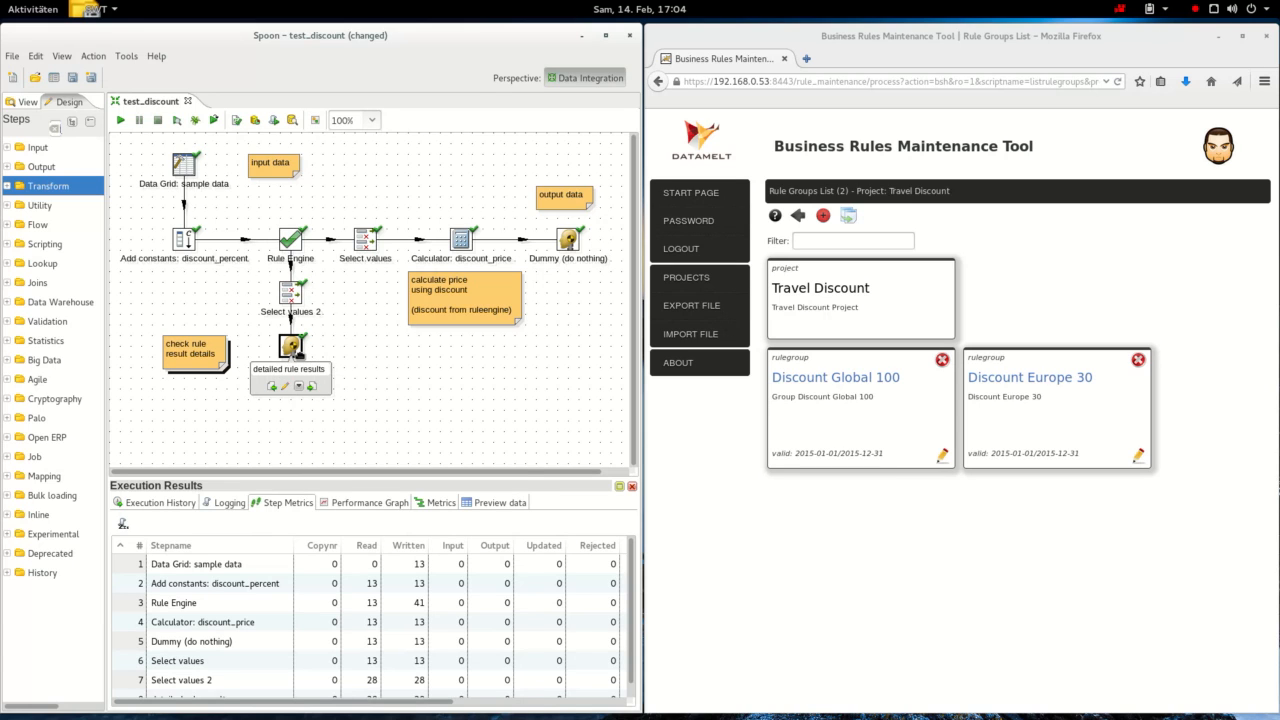
right_click(299, 357)
left_click(340, 708)
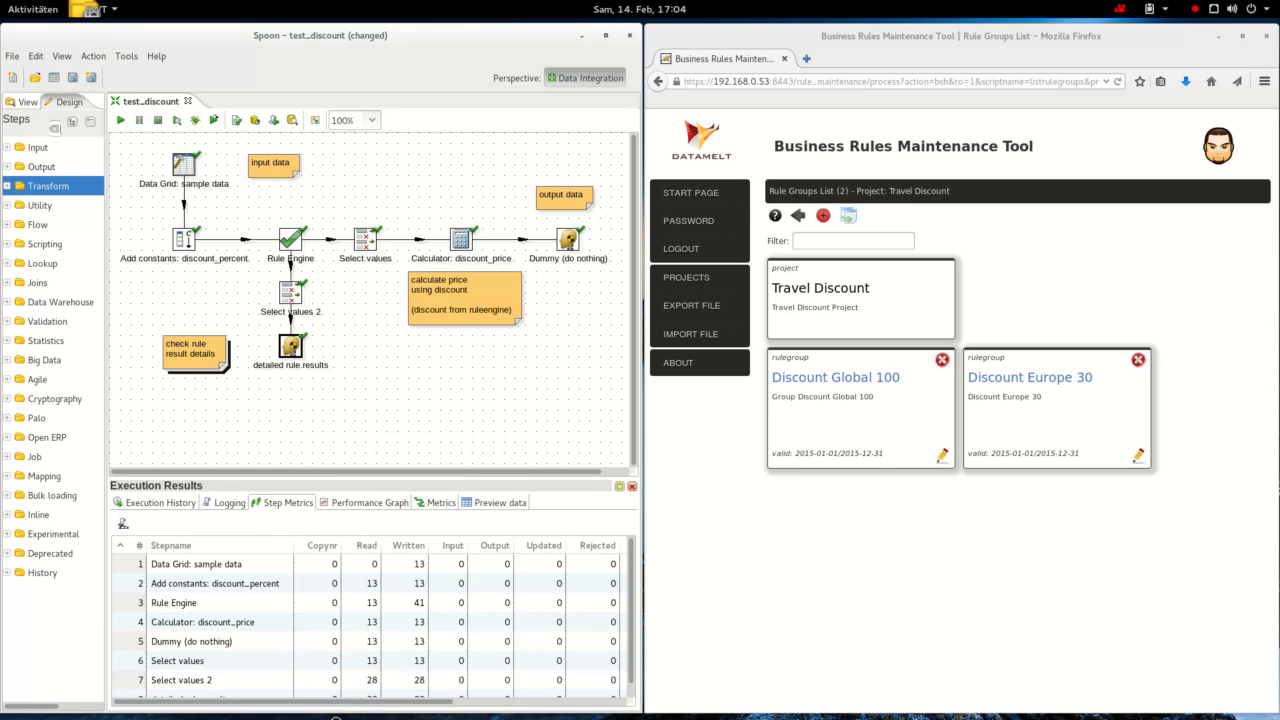
left_click(269, 494)
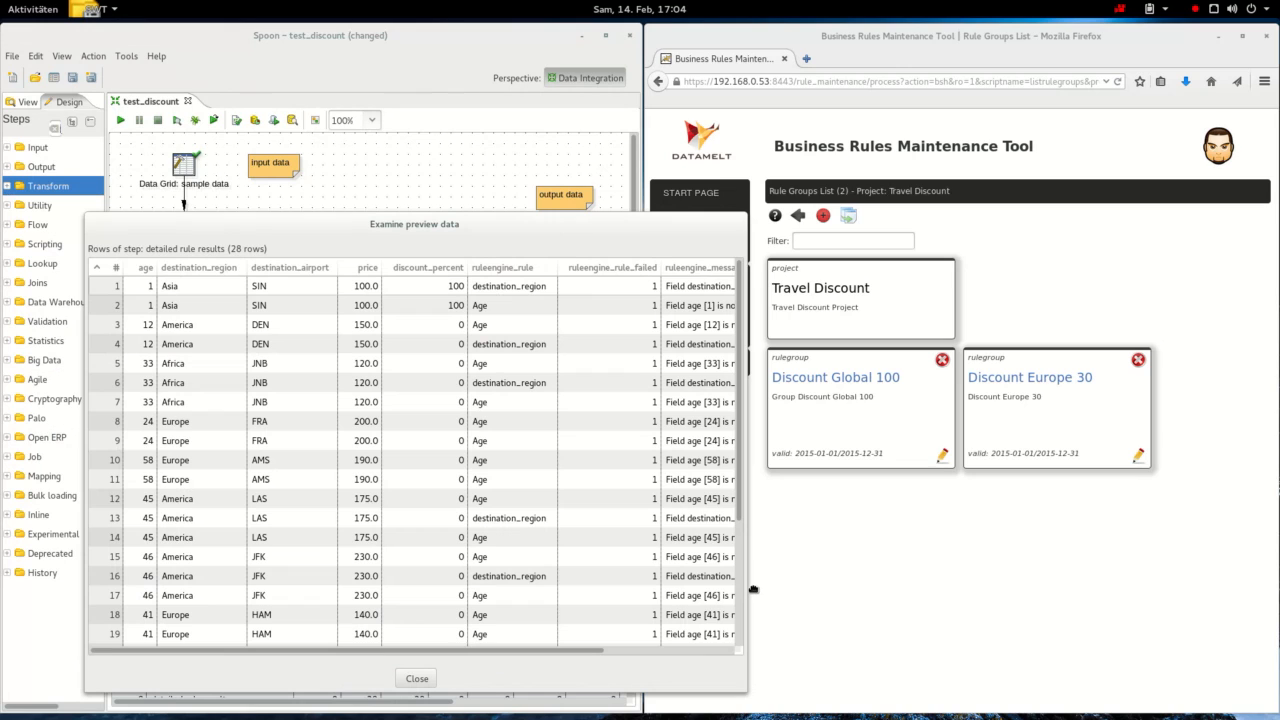
left_click_drag(755, 589, 943, 572)
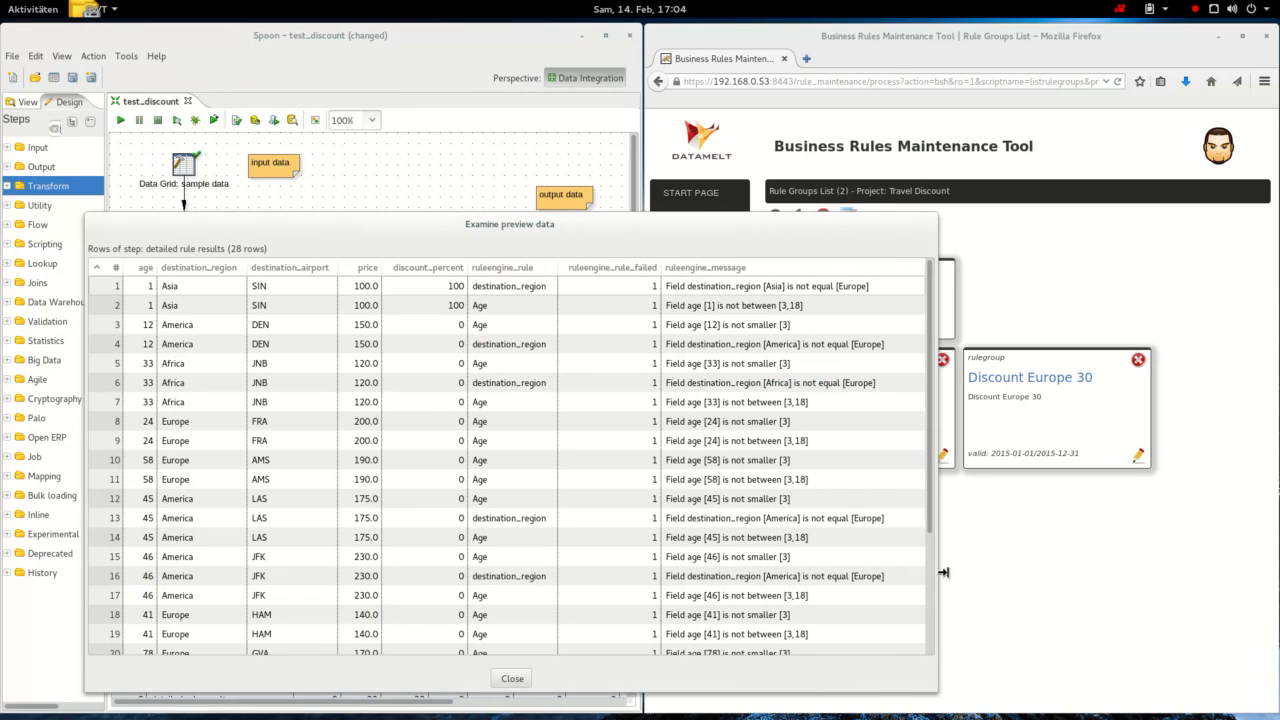
- Examine the rule messages of the two SIN rows in the detailed rule results, and close the preview
left_click(116, 289)
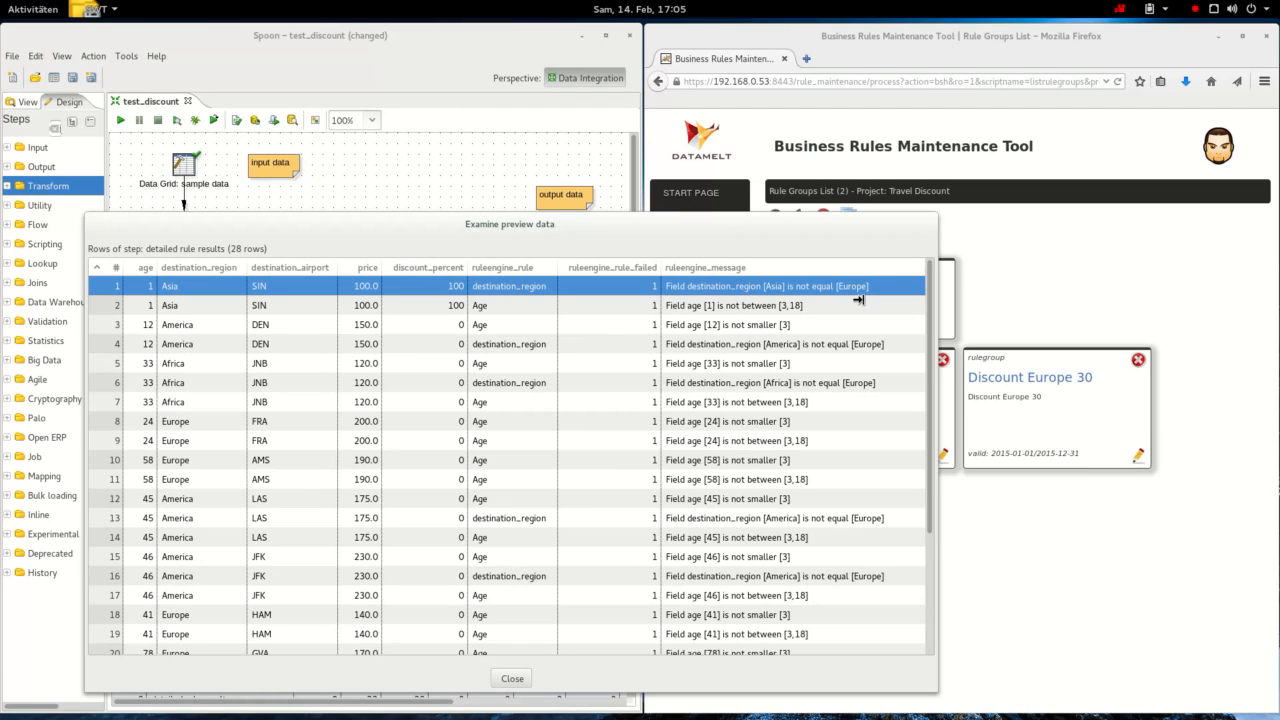
left_click(105, 312)
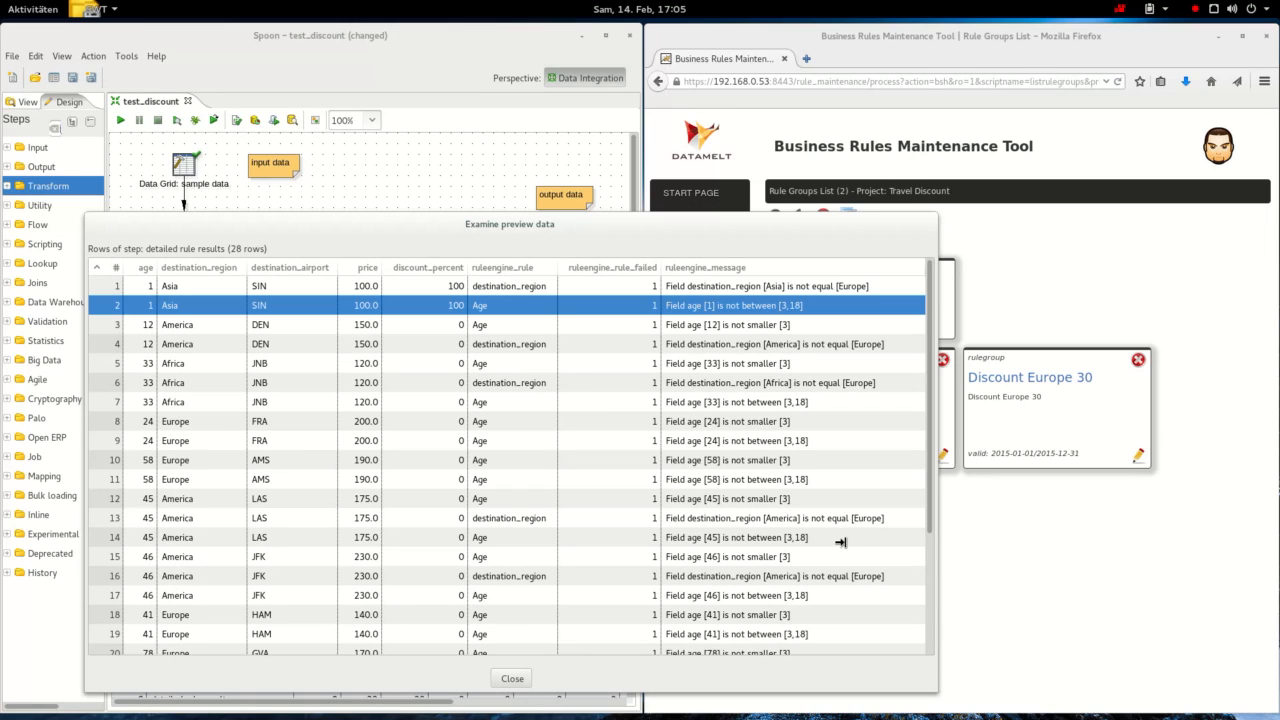
left_click(510, 680)
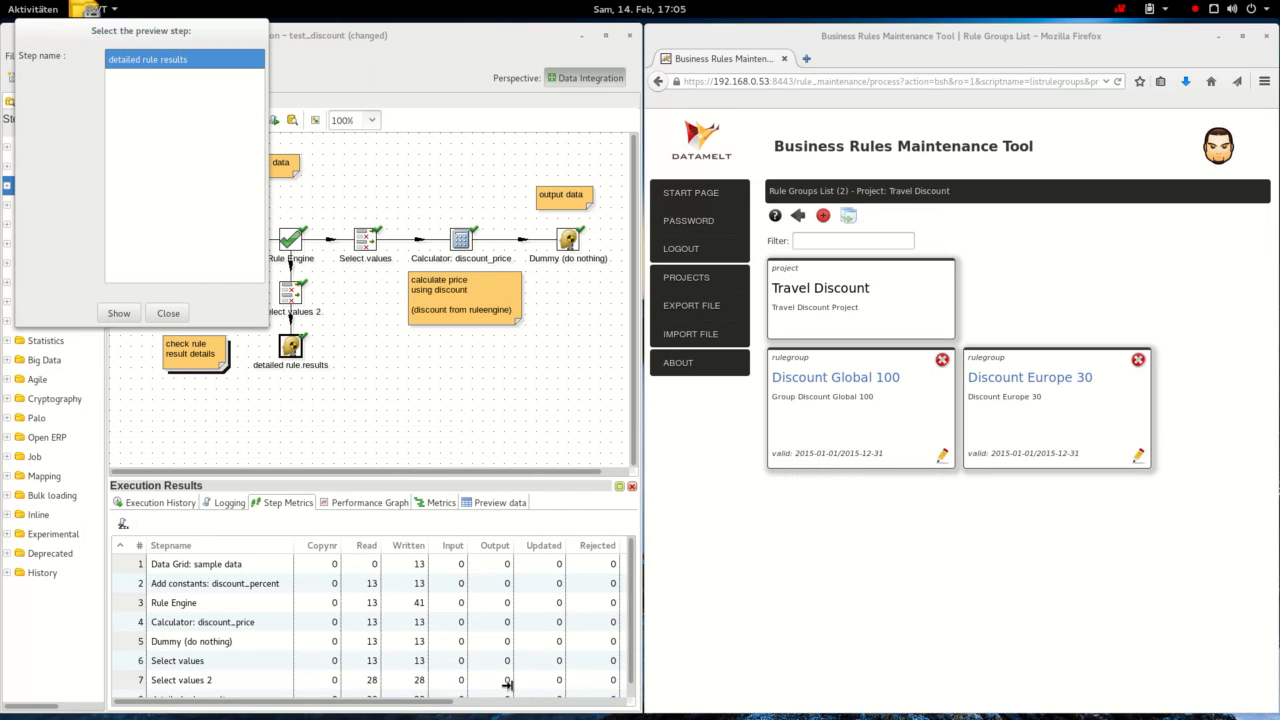
left_click(168, 310)
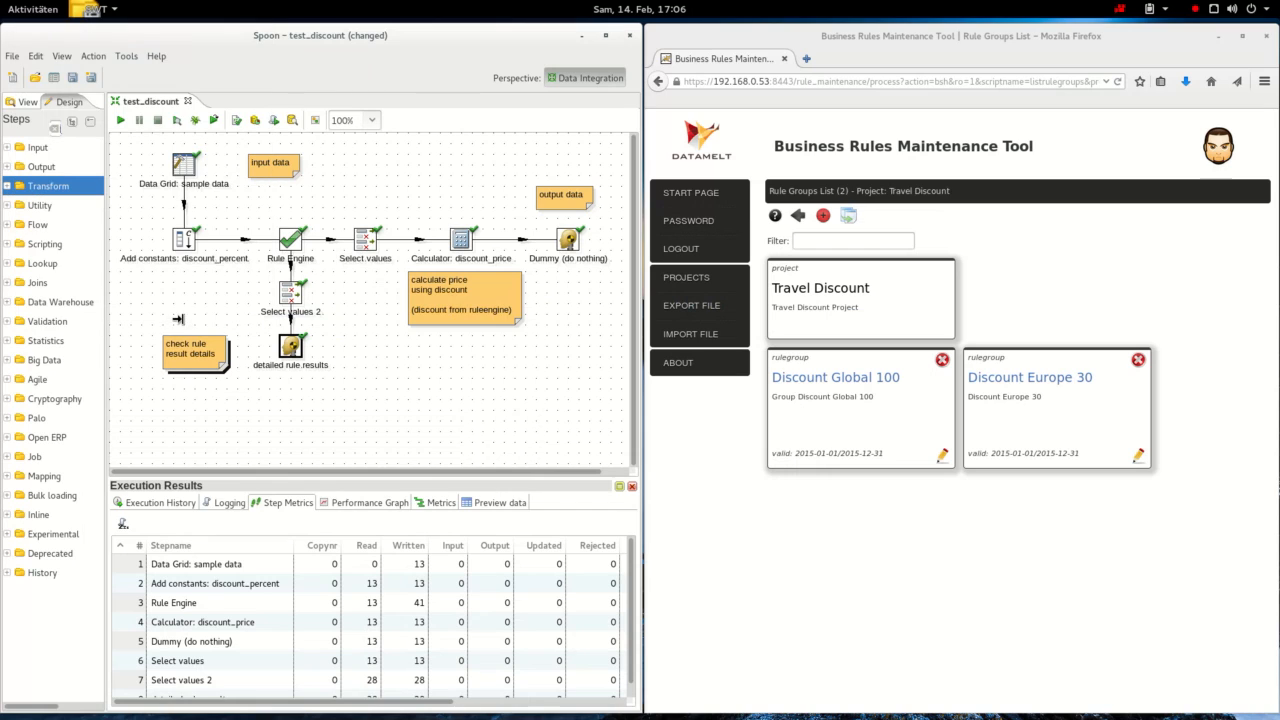